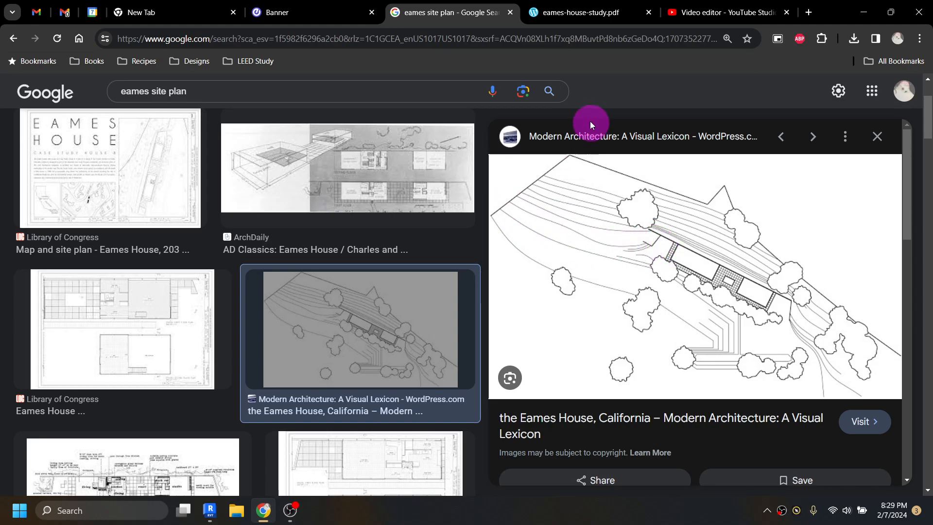
Examine the Case Study House #8 sketches and site drawings in eames-house-study.pdf
left_click(576, 15)
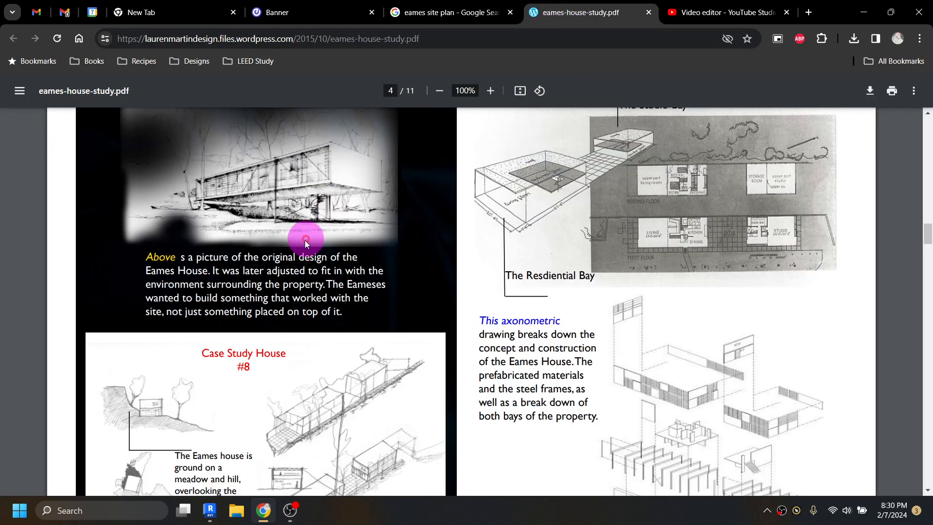
scroll(271, 292, "down", 3)
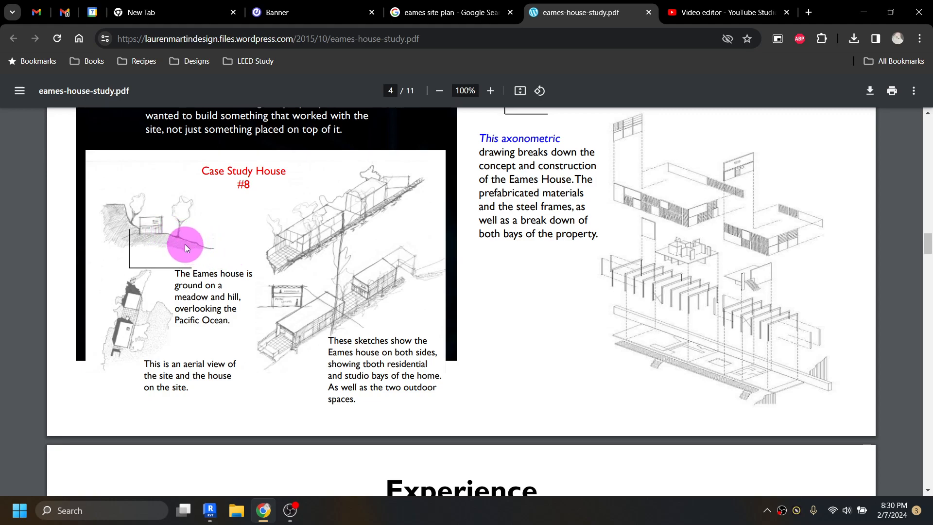
Switch to Revit and open the Site floor plan
left_click(208, 514)
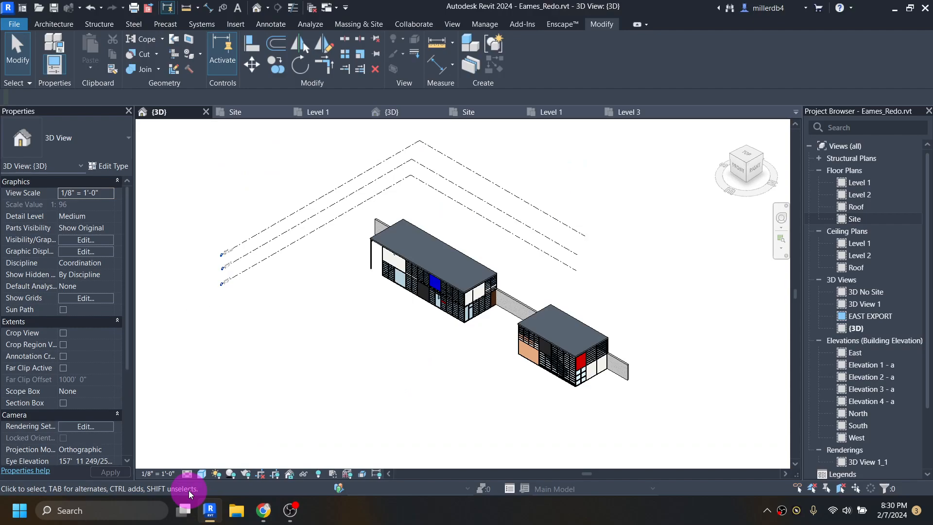
double_click(855, 220)
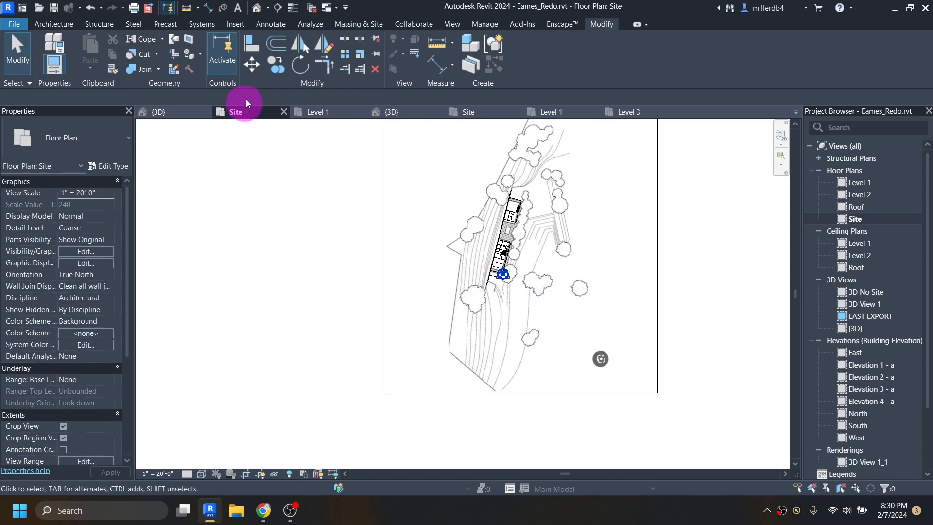
left_click(236, 25)
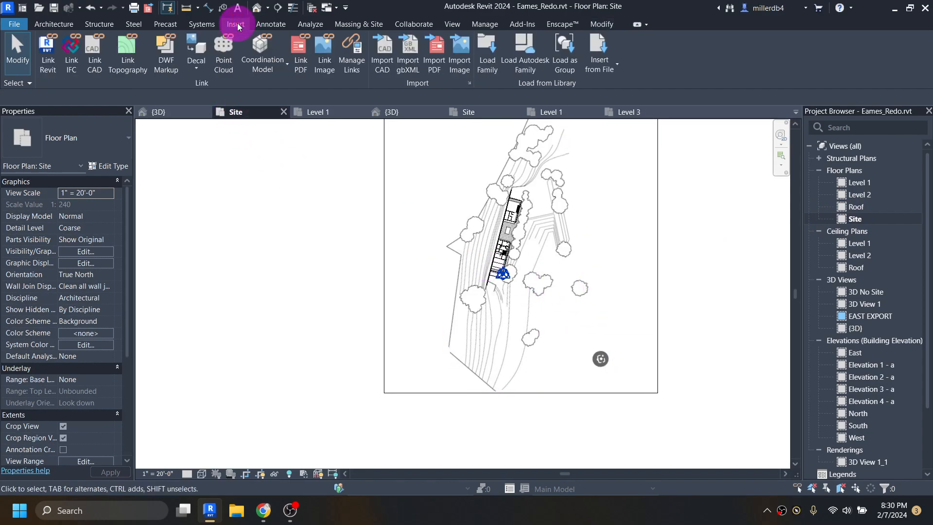
Enlarge the Screenshot_3.png site plan image to about 497' 2" wide with its proportions locked
left_click(543, 273)
scroll(554, 273, "up", 2)
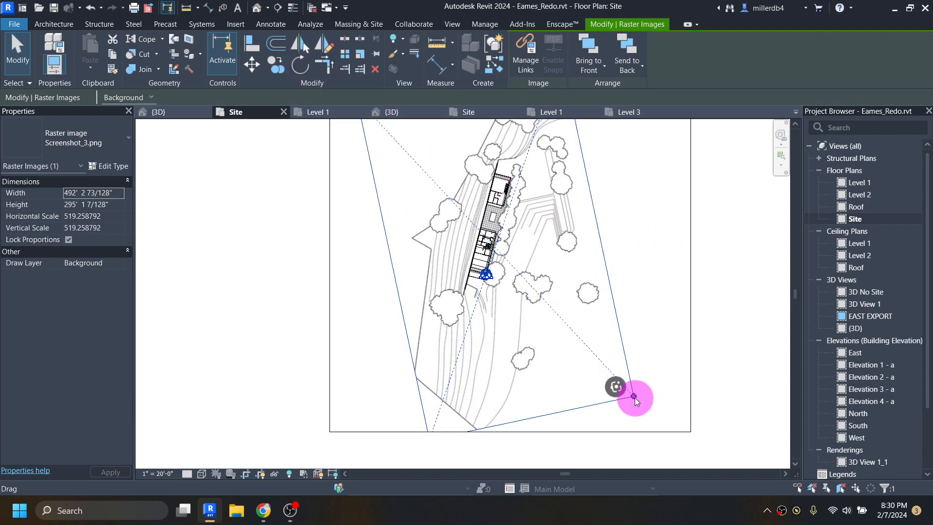
left_click_drag(633, 396, 637, 399)
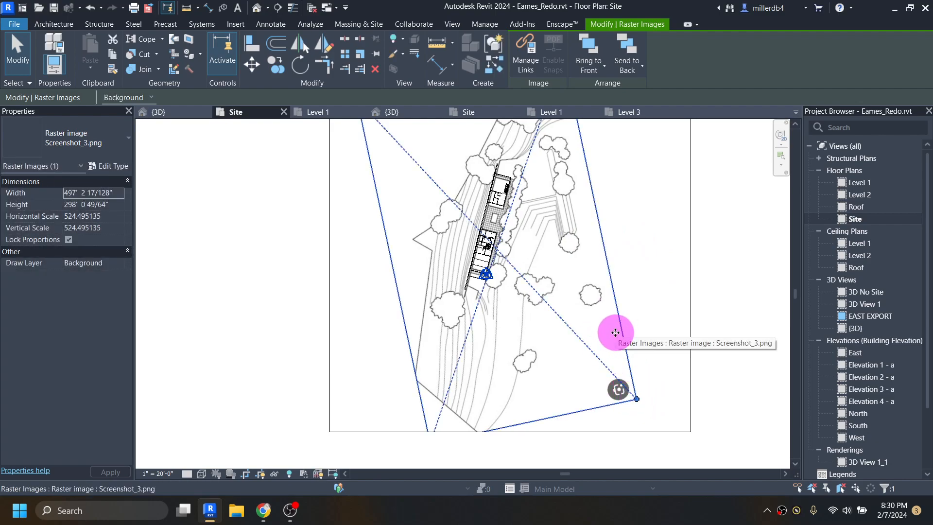
Nudge the site plan image sideways to line up its drawn house with the modelled building
key("Left")
scroll(506, 229, "up", 6)
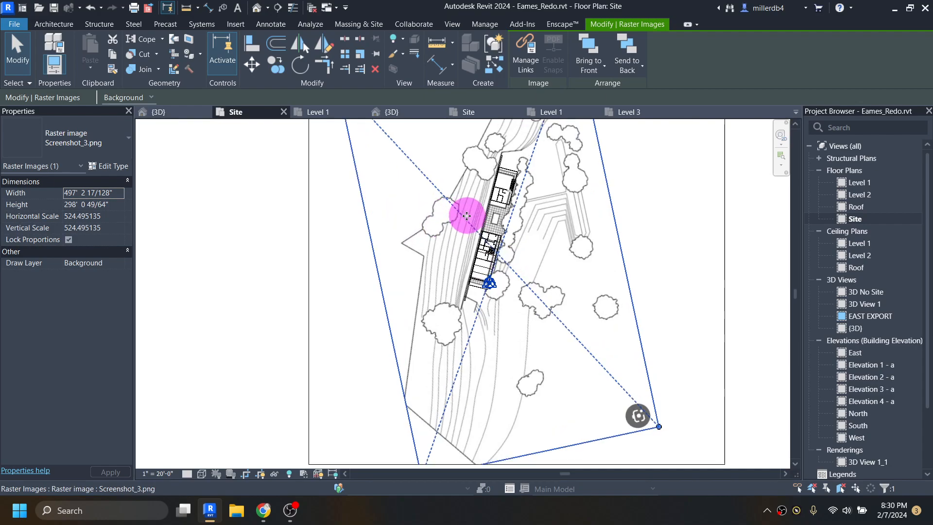
key("Right")
key("Right")
key("Right")
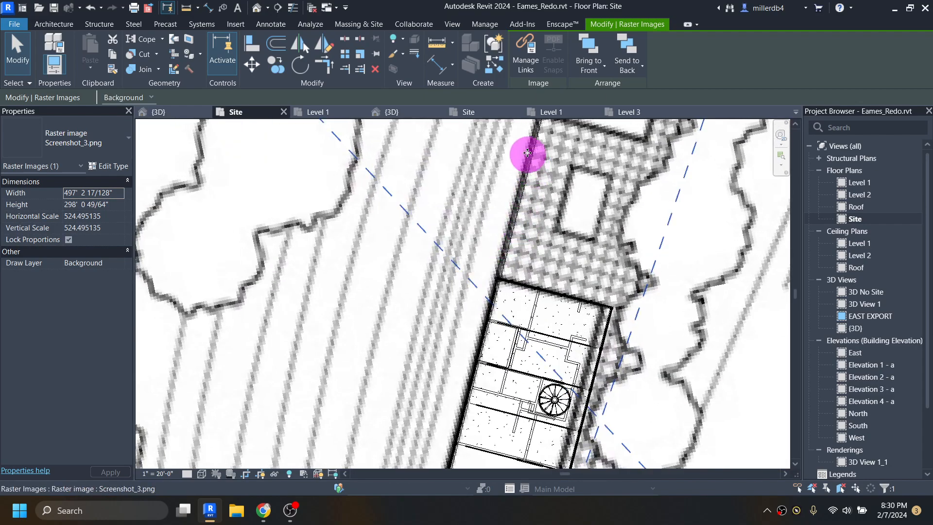
key("Right")
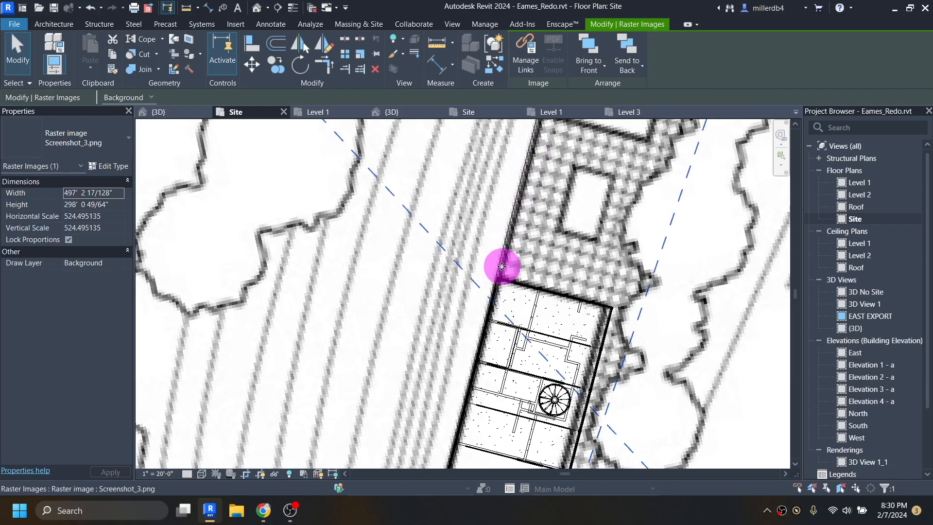
scroll(502, 266, "down", 2)
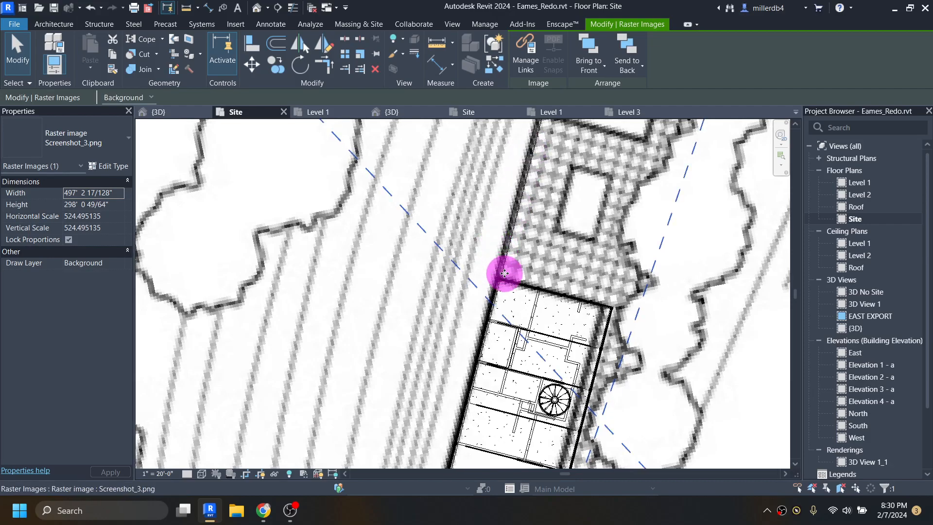
scroll(511, 275, "down", 2)
scroll(512, 277, "down", 2)
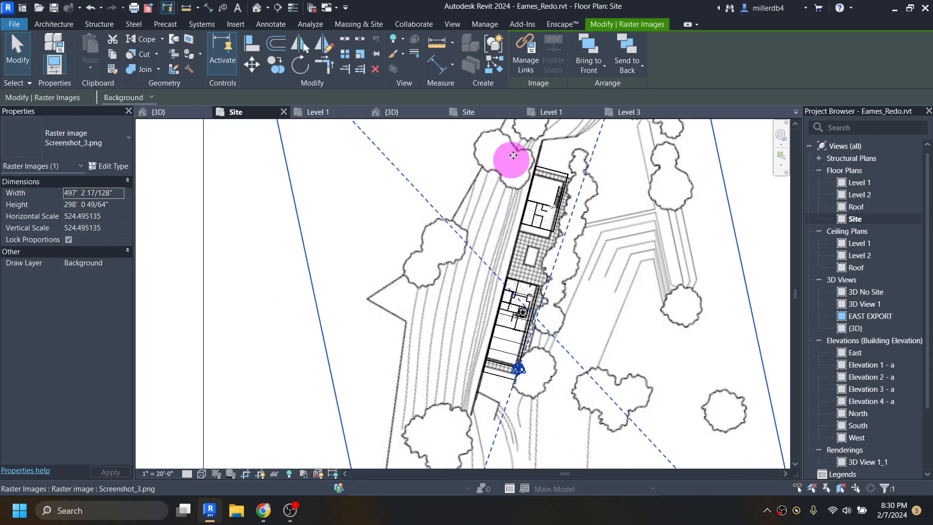
Fine-tune the image's horizontal position against the long retaining wall beside the courtyard, and deselect the image
scroll(516, 258, "up", 5)
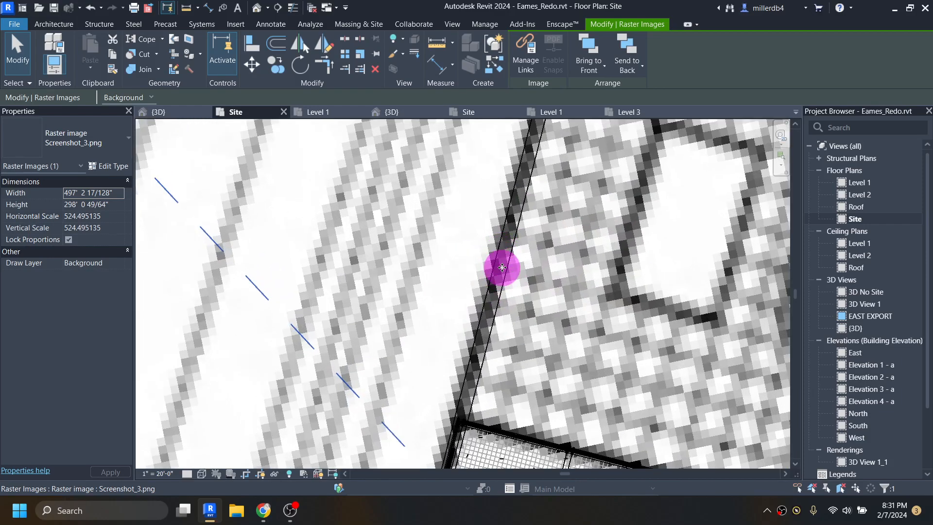
key("Right")
scroll(501, 267, "down", 5)
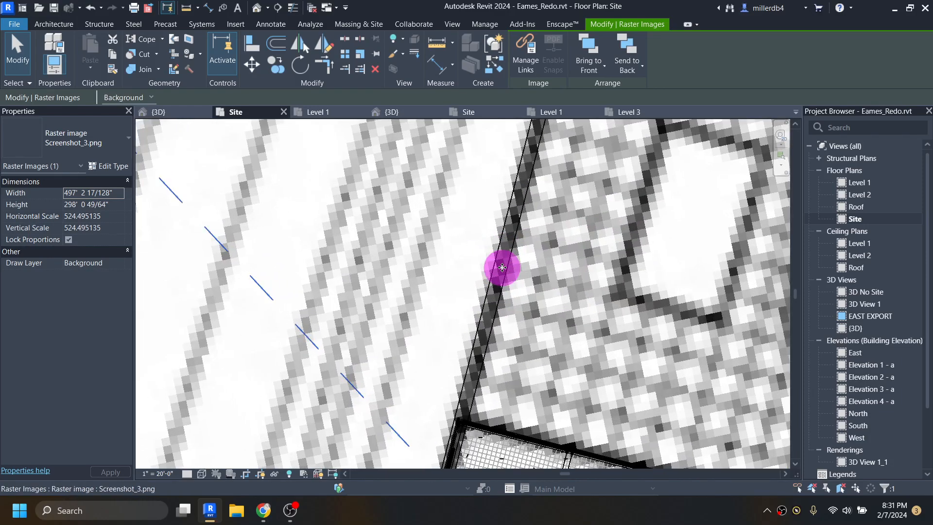
scroll(488, 290, "down", 2)
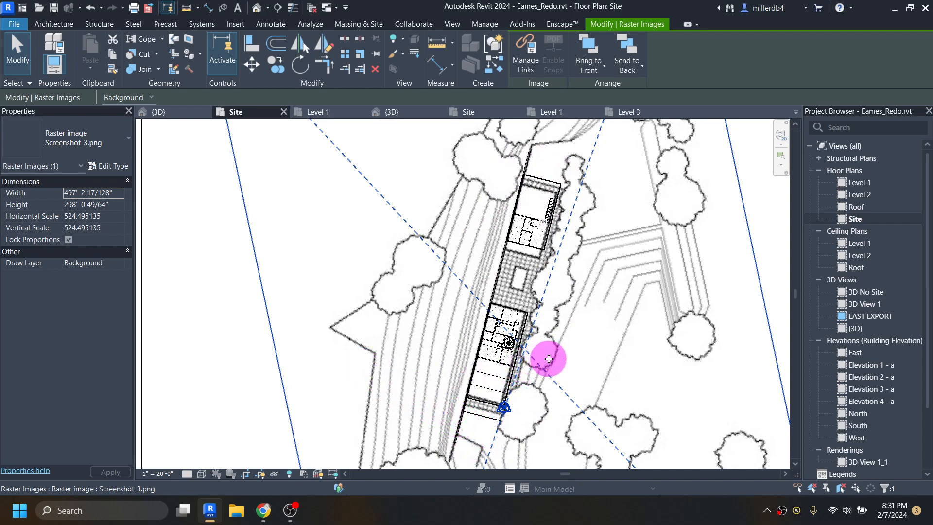
scroll(537, 340, "down", 4)
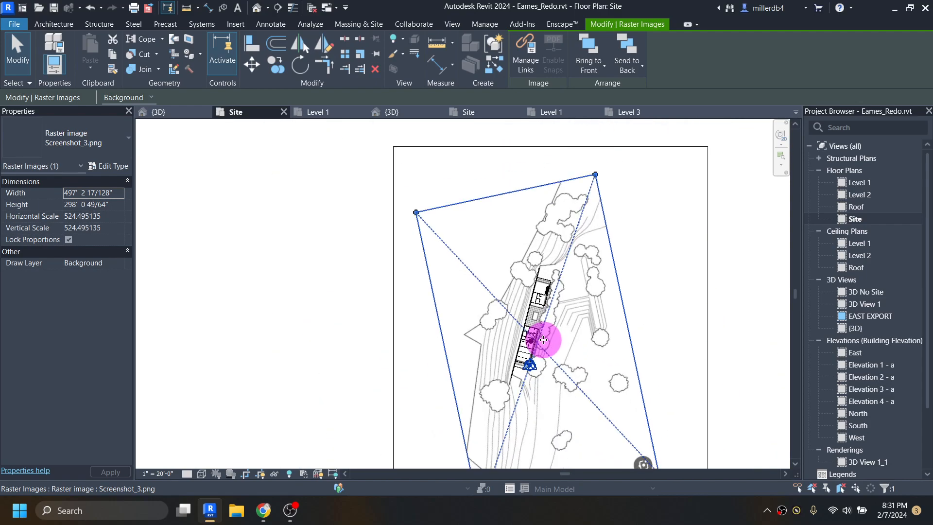
left_click(321, 253)
middle_click_drag(466, 328, 383, 255)
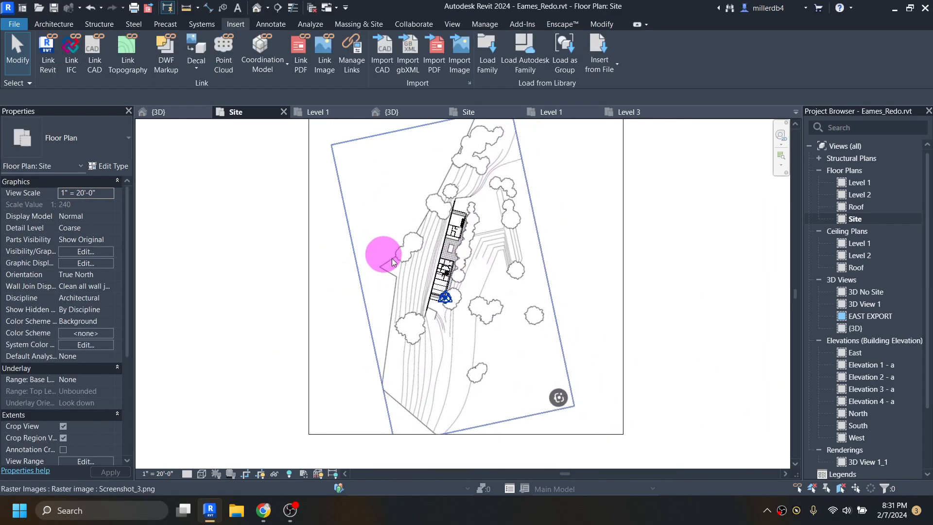
Start a toposolid using the Toposolid 1 type and review that type's layer structure, keeping its grass and earth layers
left_click(368, 23)
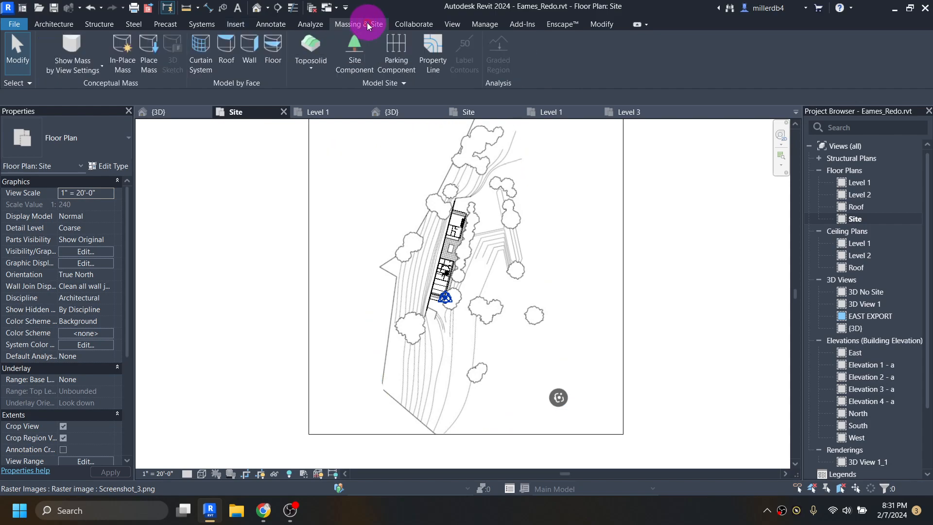
left_click(312, 45)
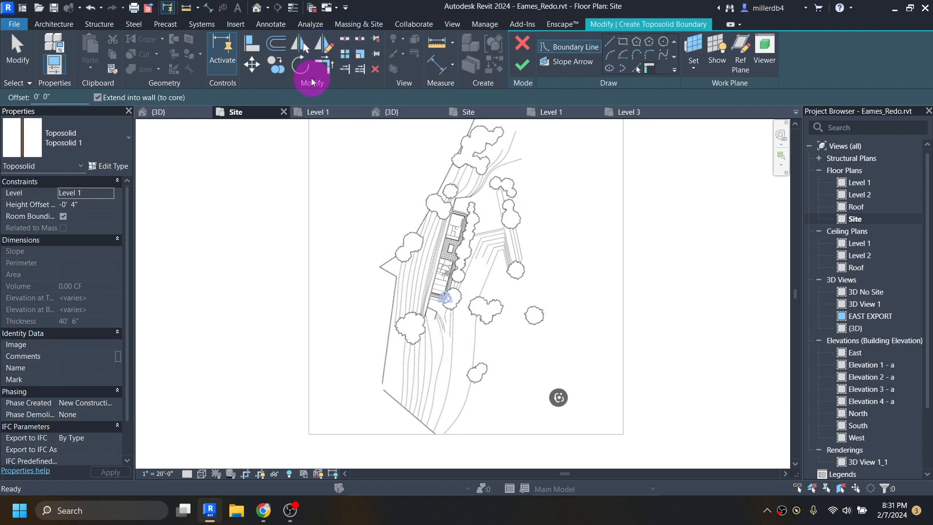
left_click(112, 166)
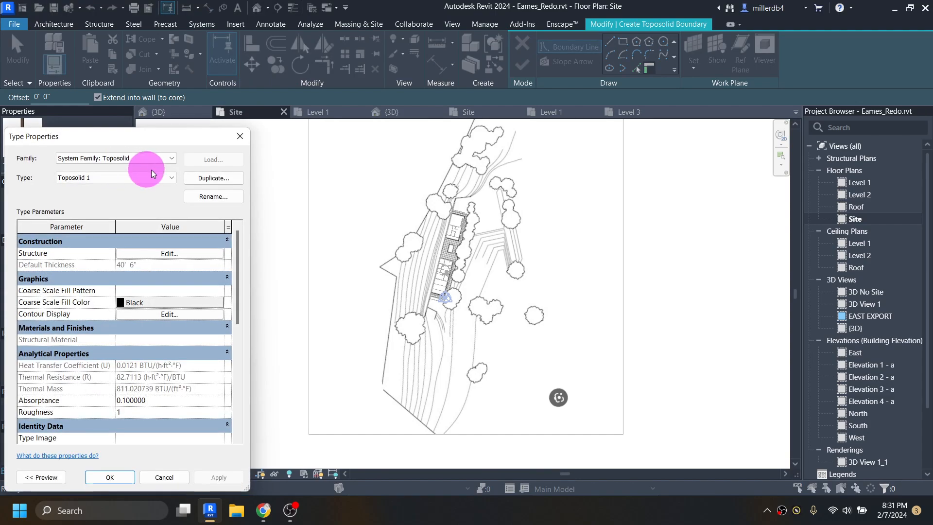
left_click(207, 179)
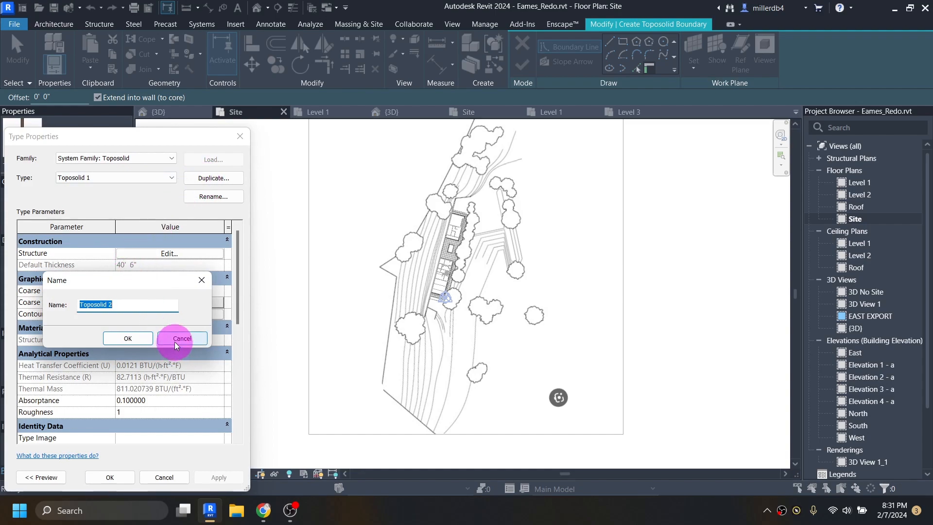
left_click(176, 341)
left_click(155, 256)
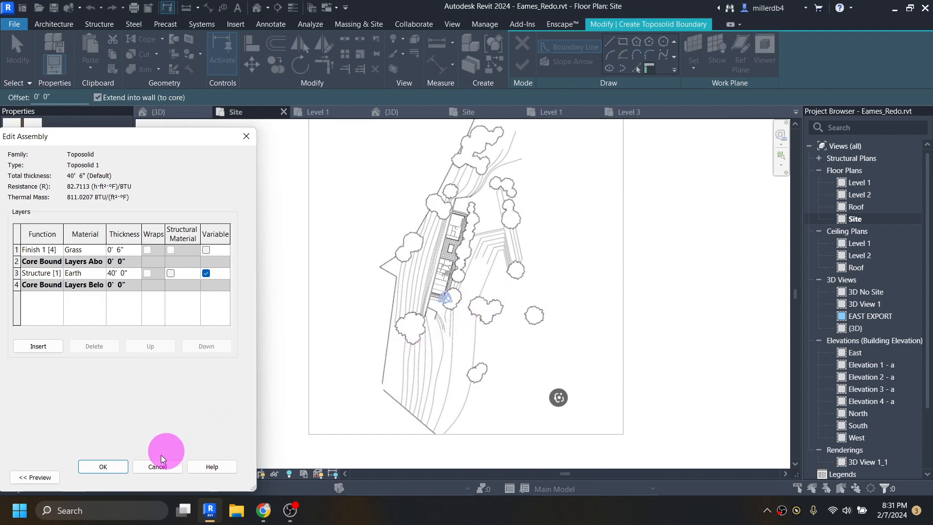
left_click(110, 472)
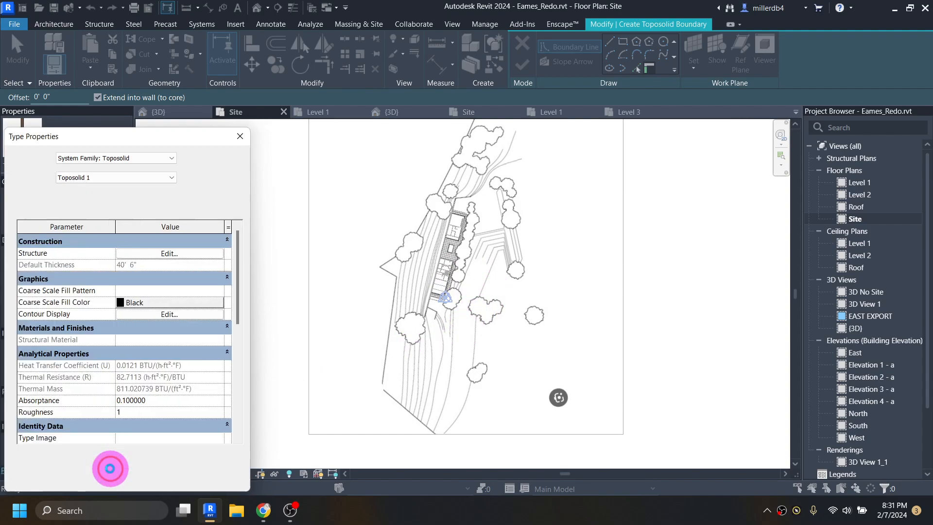
left_click(121, 478)
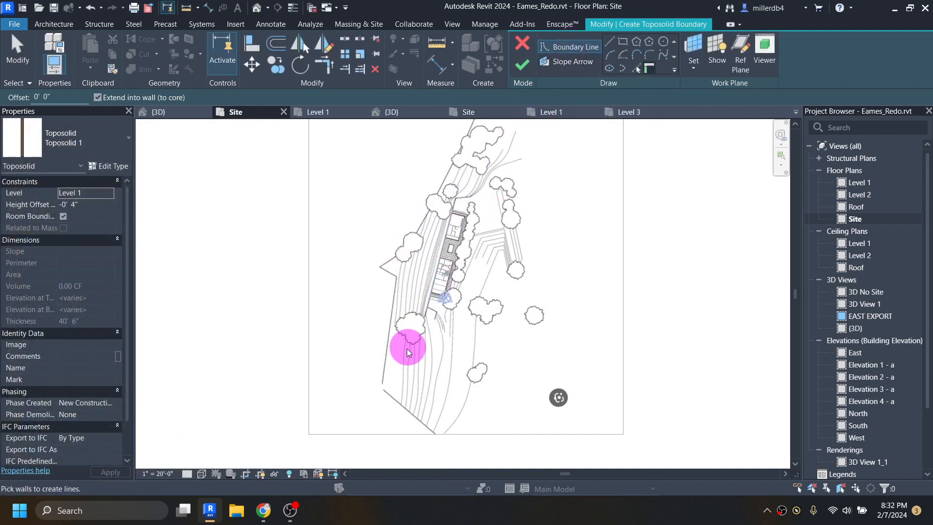
Trace the toposolid boundary with straight lines along the site's west edge, from the lower corner around the pointed jog toward the upper end
left_click(611, 43)
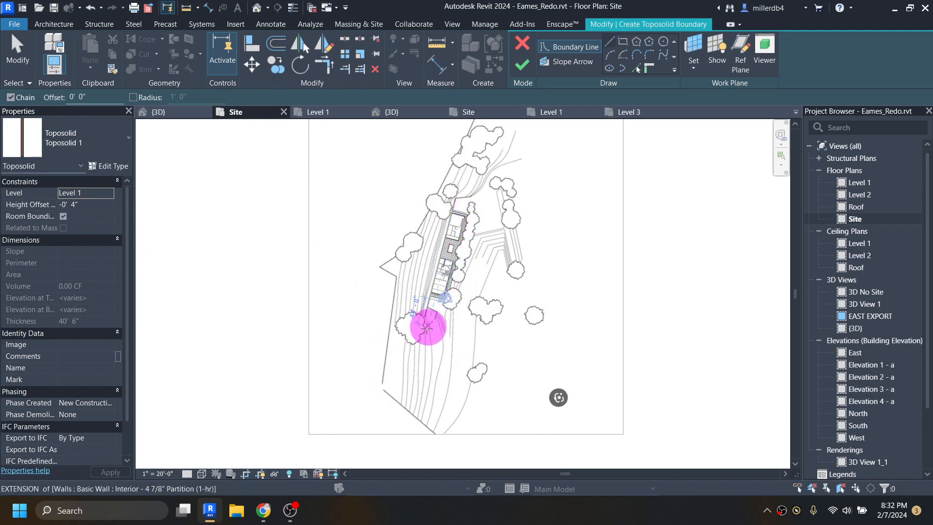
scroll(412, 351, "up", 1)
left_click(374, 400)
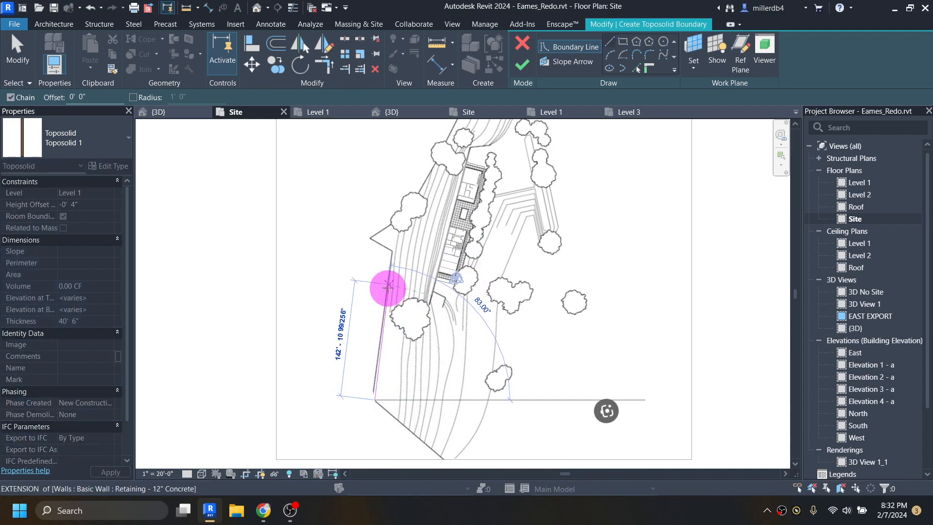
left_click(392, 251)
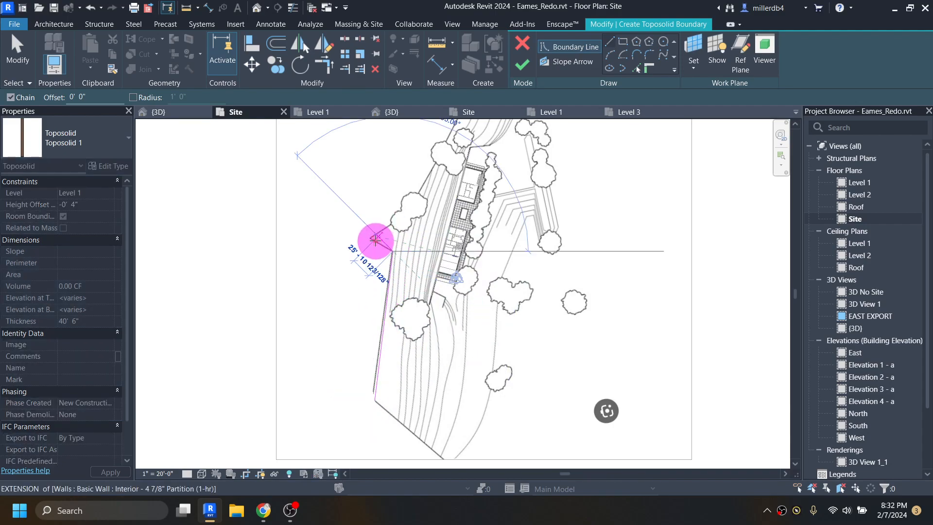
scroll(372, 241, "up", 2)
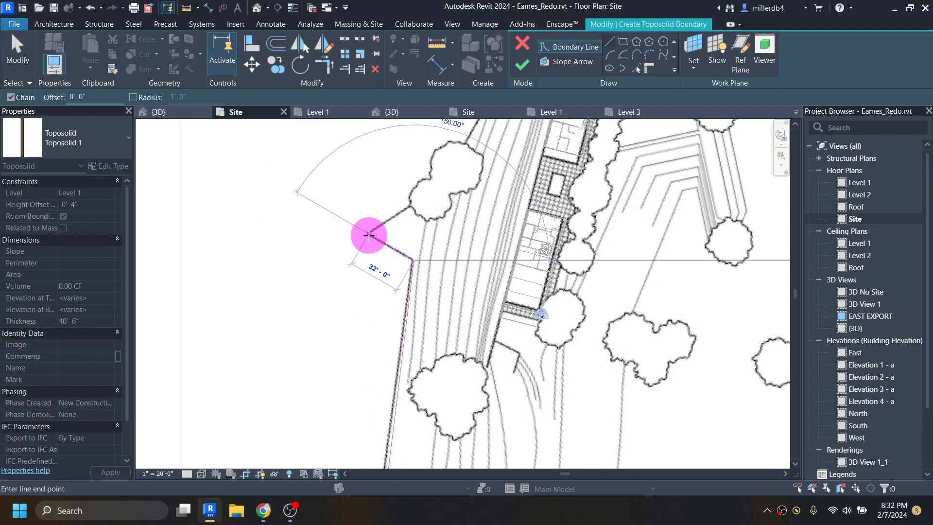
left_click(368, 234)
middle_click_drag(436, 212, 381, 264)
left_click(383, 270)
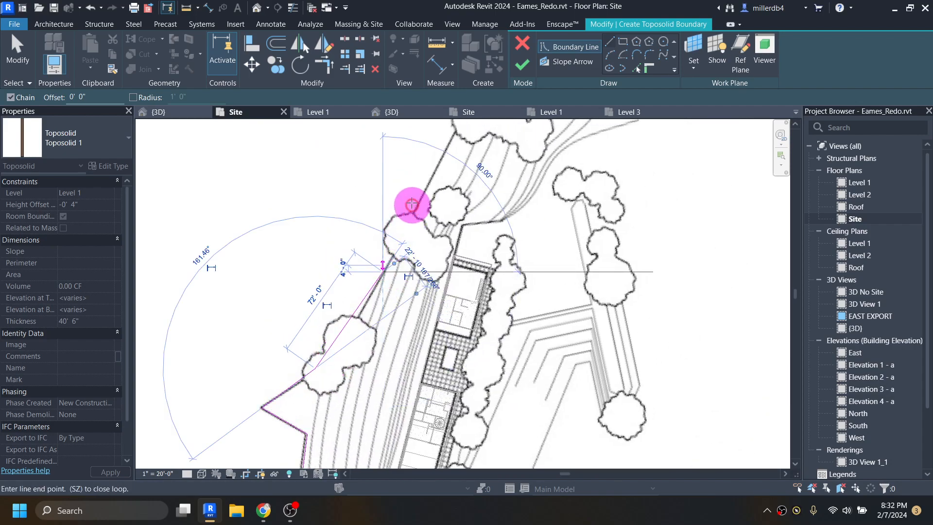
left_click(445, 148)
middle_click_drag(450, 162, 322, 379)
Continue the toposolid boundary across the site's upper end and down the east side past the trees
left_click(391, 210)
left_click(508, 266)
left_click(507, 339)
middle_click_drag(506, 344, 507, 249)
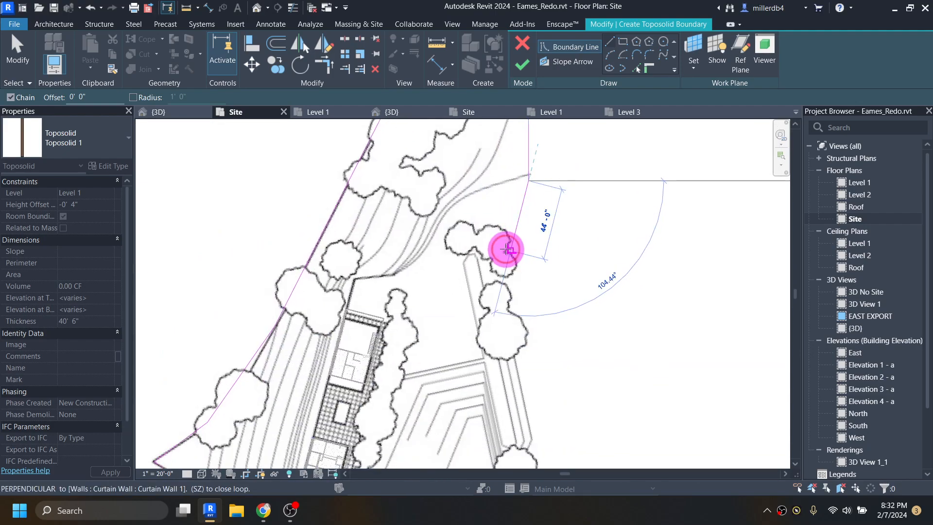
left_click(530, 408)
middle_click_drag(530, 414, 541, 242)
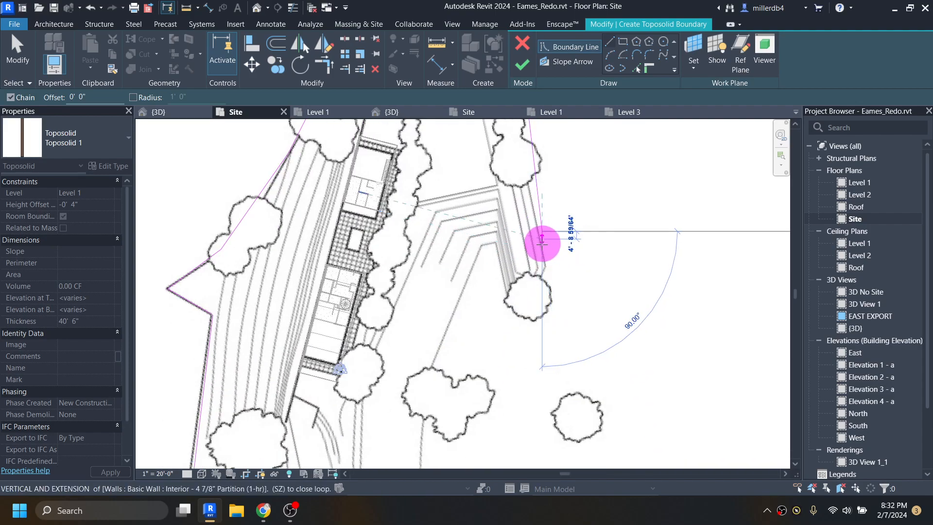
Trace the boundary around the lower end of the stepped contours and down the outermost contour line past the tree clusters
left_click(547, 277)
left_click(524, 319)
left_click(490, 245)
left_click(445, 322)
middle_click_drag(447, 327, 498, 205)
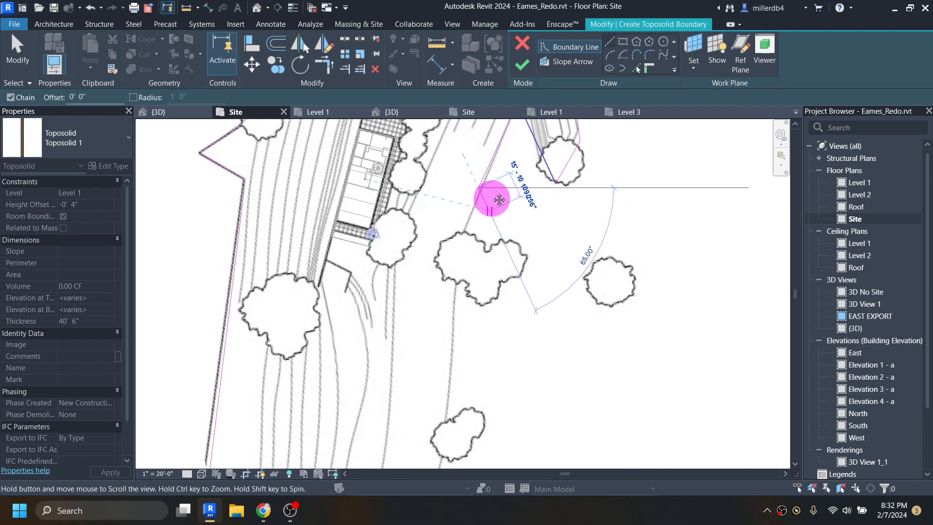
left_click(459, 261)
left_click(456, 383)
middle_click_drag(455, 383, 485, 130)
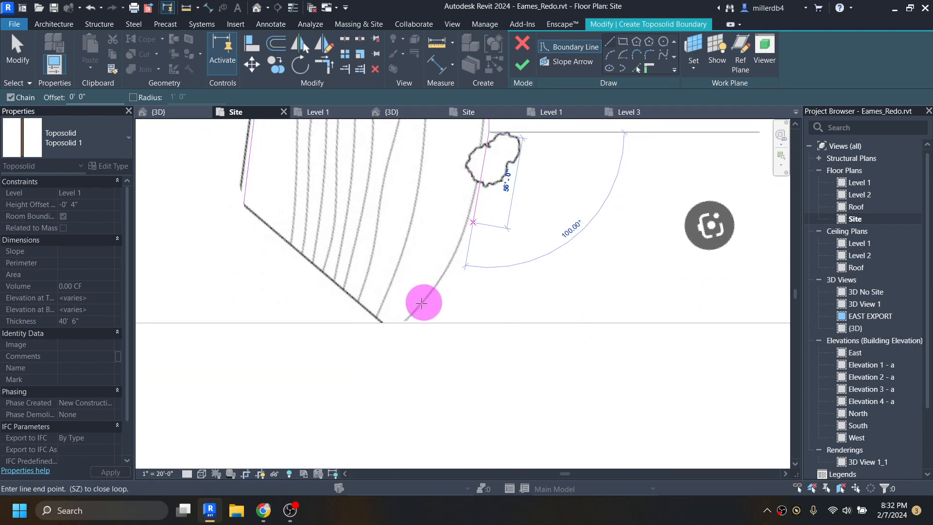
Close the boundary loop along the site's lower diagonal edge and finish the toposolid sketch
left_click(408, 320)
left_click(383, 325)
left_click(244, 204)
scroll(323, 238, "down", 3)
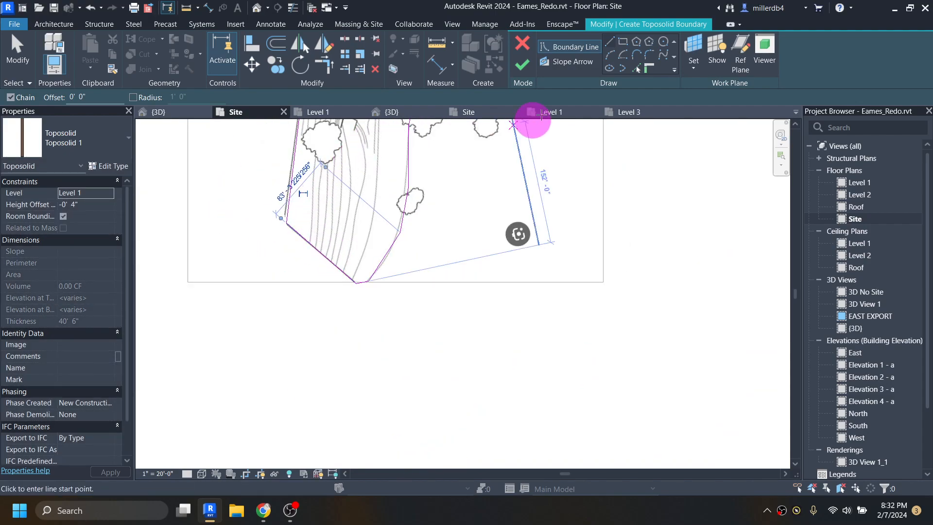
left_click(521, 66)
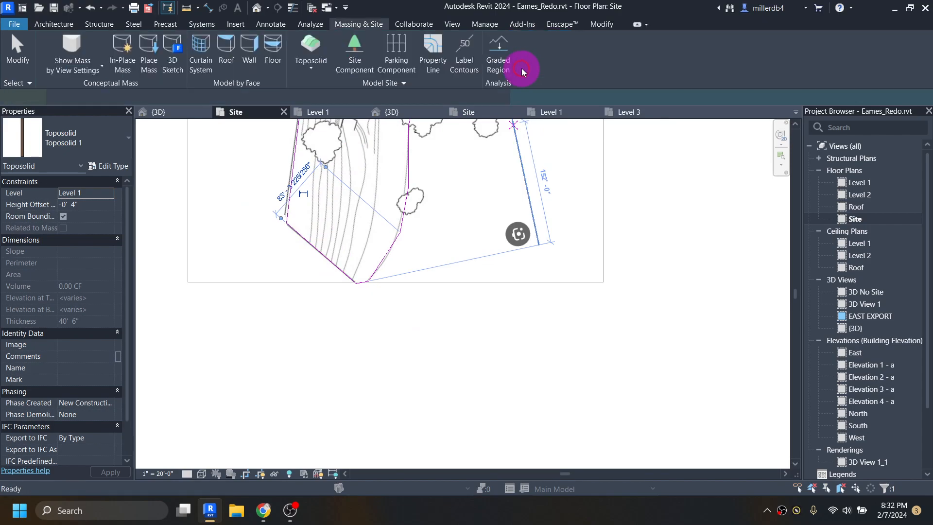
Inspect the new toposolid in the Site plan and the default 3D view, and return to the Site plan
scroll(492, 230, "down", 4)
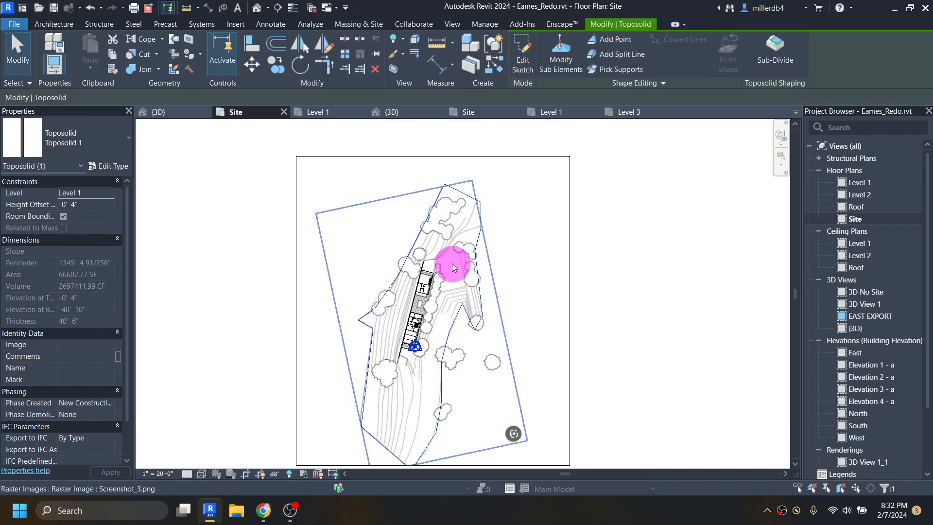
scroll(433, 299, "up", 2)
middle_click_drag(447, 331, 440, 227)
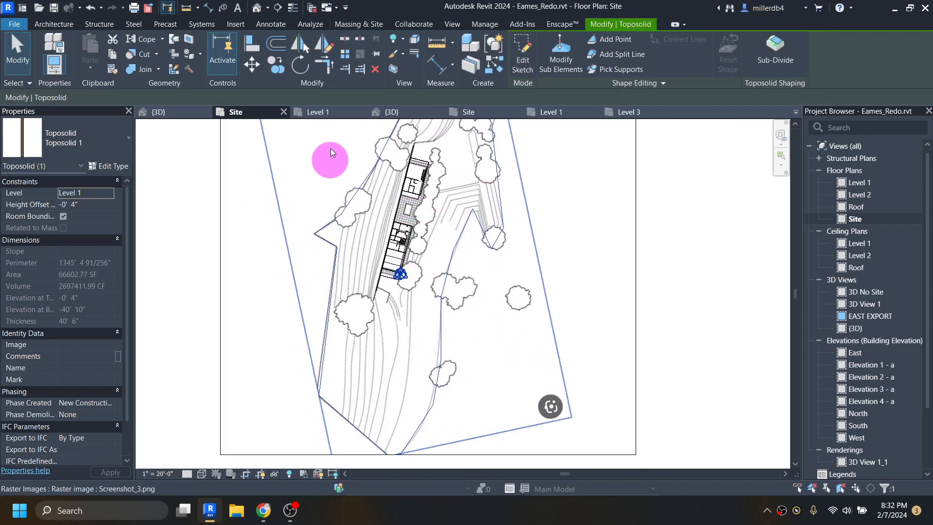
left_click(256, 8)
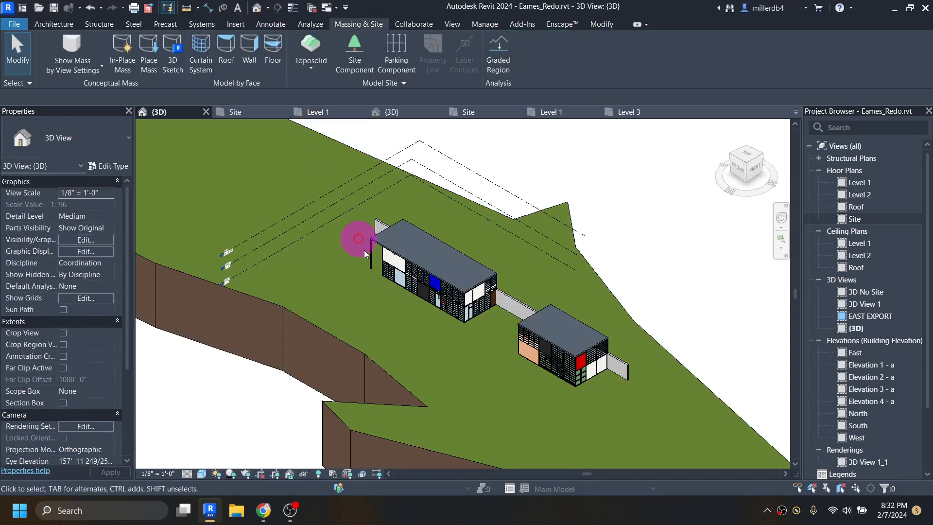
scroll(389, 332, "down", 4)
scroll(425, 267, "up", 2)
left_click(878, 213)
double_click(854, 220)
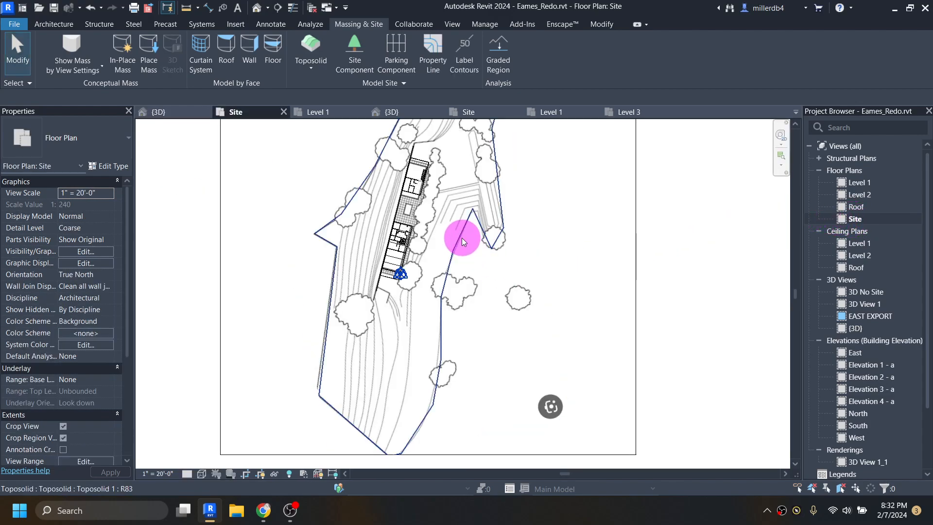
Begin adding shape points to the toposolid, placing them at 0' 0" offset along the retaining wall beside the lower building
left_click(461, 238)
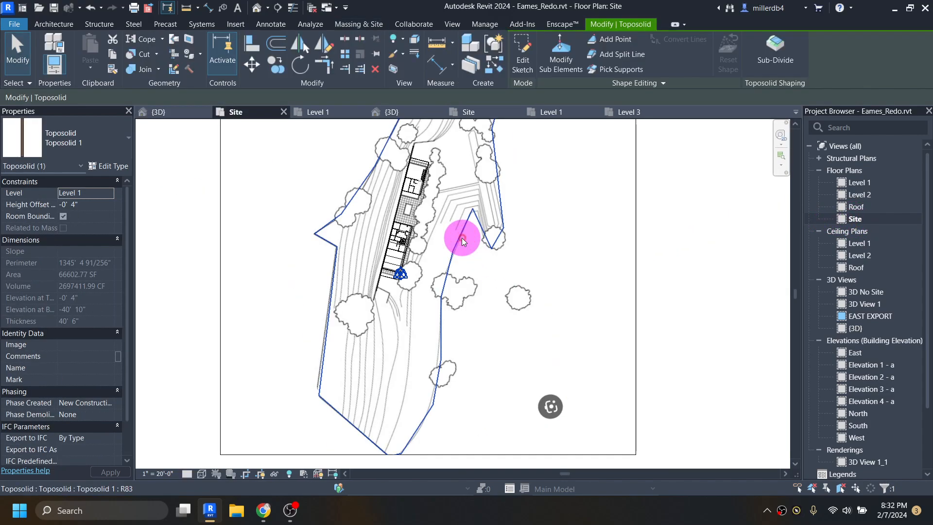
left_click(617, 40)
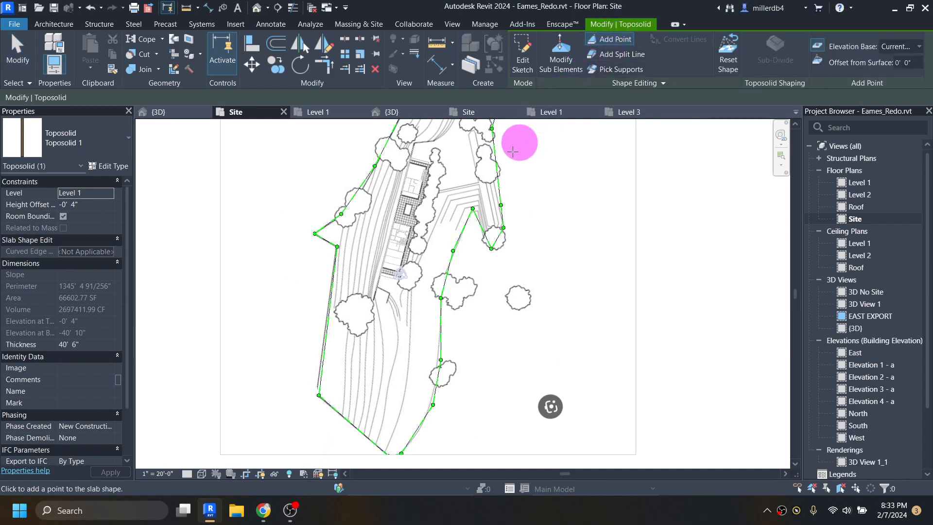
scroll(387, 279, "up", 2)
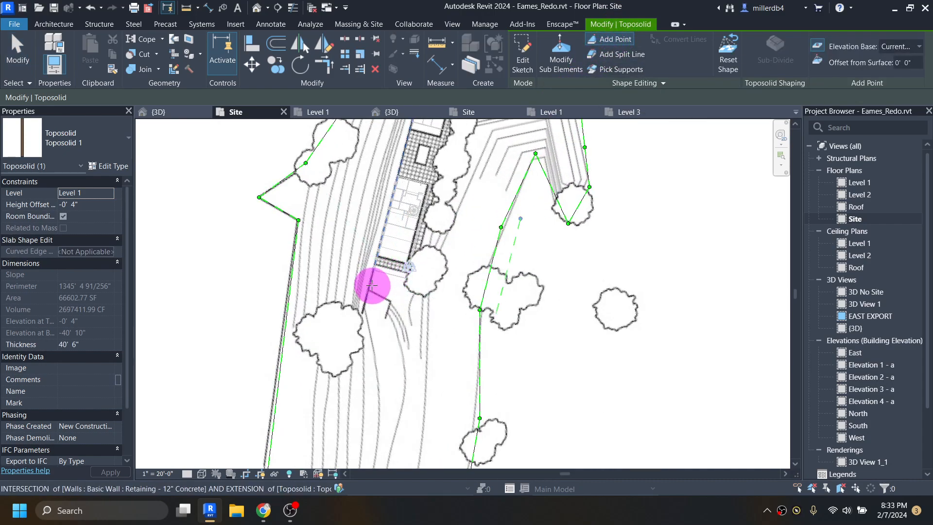
scroll(373, 277, "up", 2)
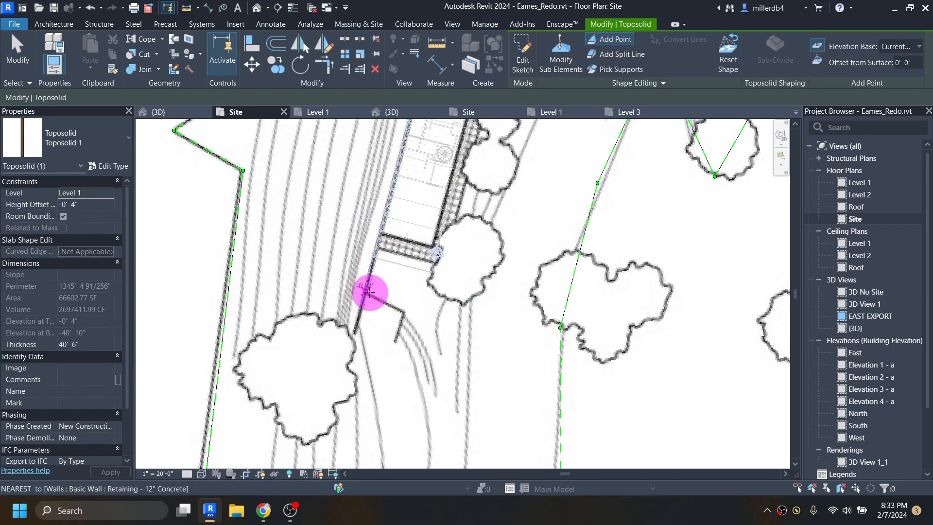
scroll(369, 291, "up", 4)
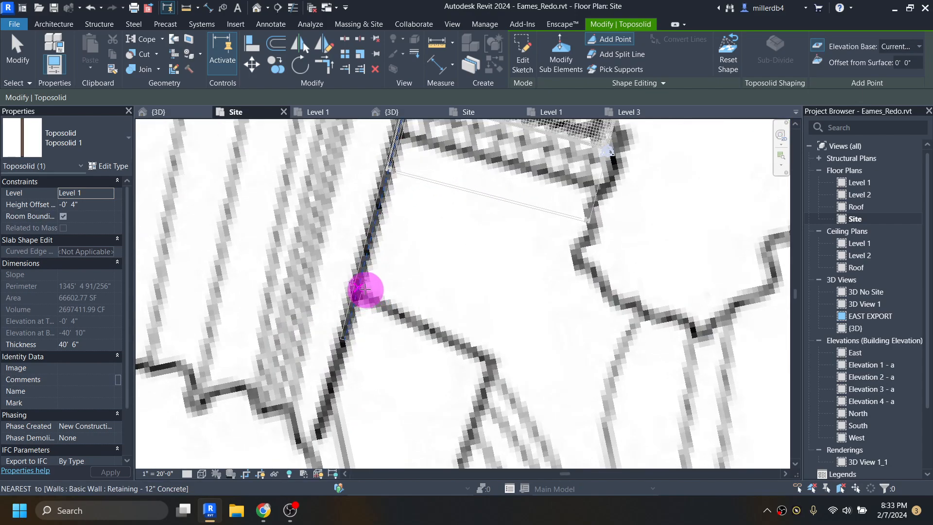
middle_click_drag(394, 194, 365, 371)
left_click(402, 226)
middle_click_drag(410, 184, 413, 262)
left_click(383, 339)
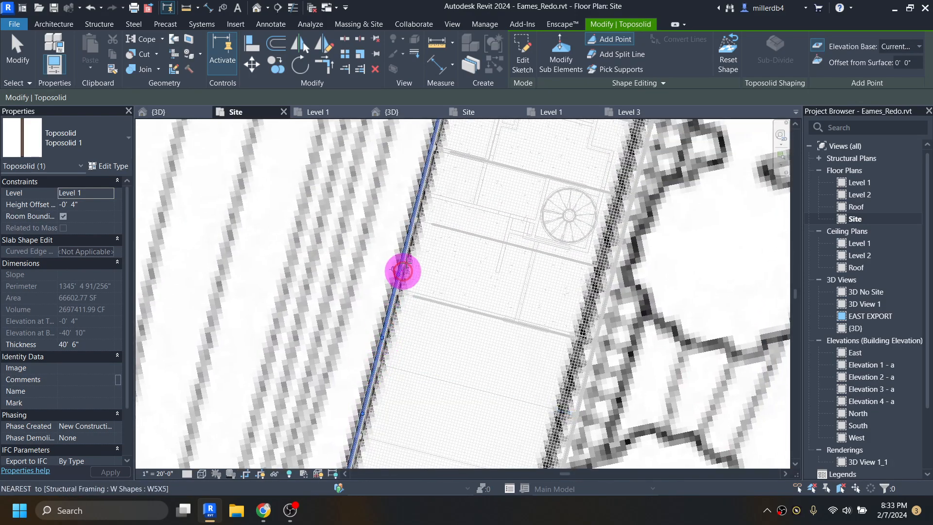
Continue the 0' 0" points along the retaining wall past the paved courtyard to the start of the upper building
left_click(409, 231)
left_click(434, 158)
middle_click_drag(434, 158, 386, 434)
left_click(396, 371)
left_click(416, 294)
left_click(445, 210)
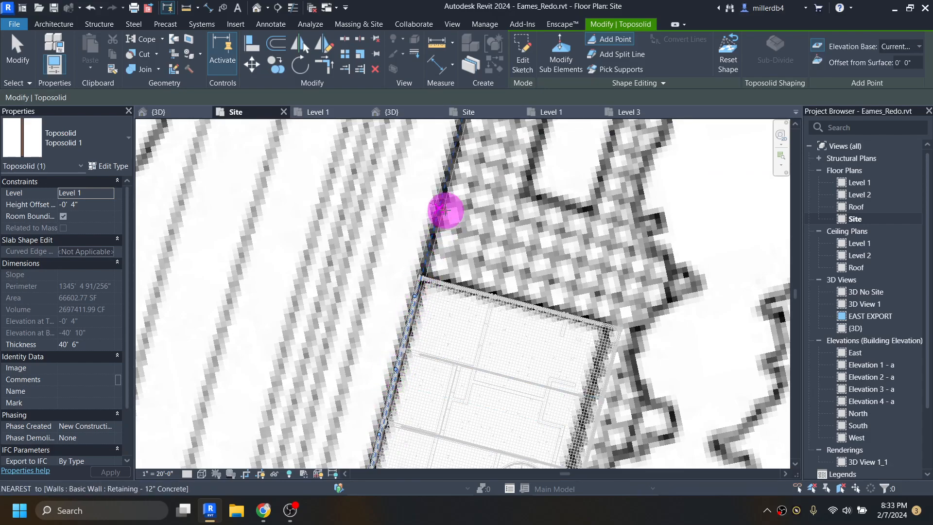
middle_click_drag(453, 187, 363, 440)
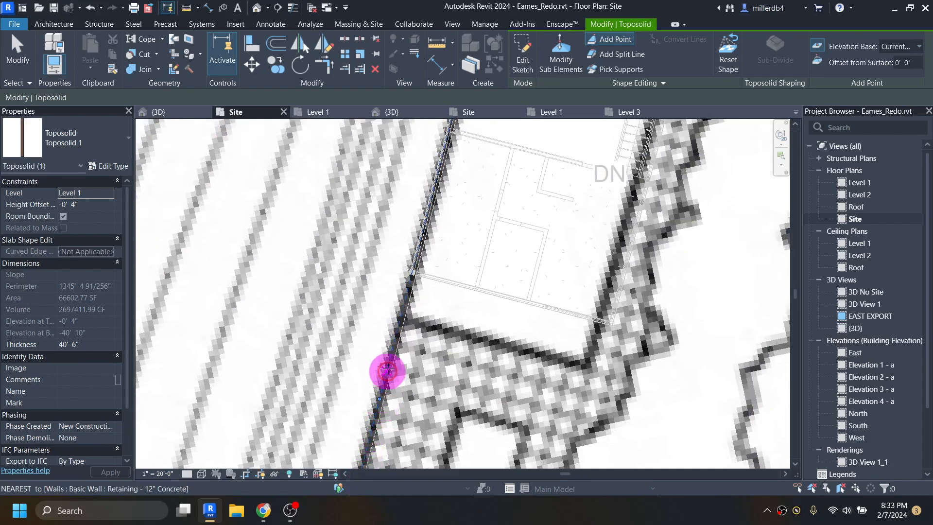
left_click(409, 290)
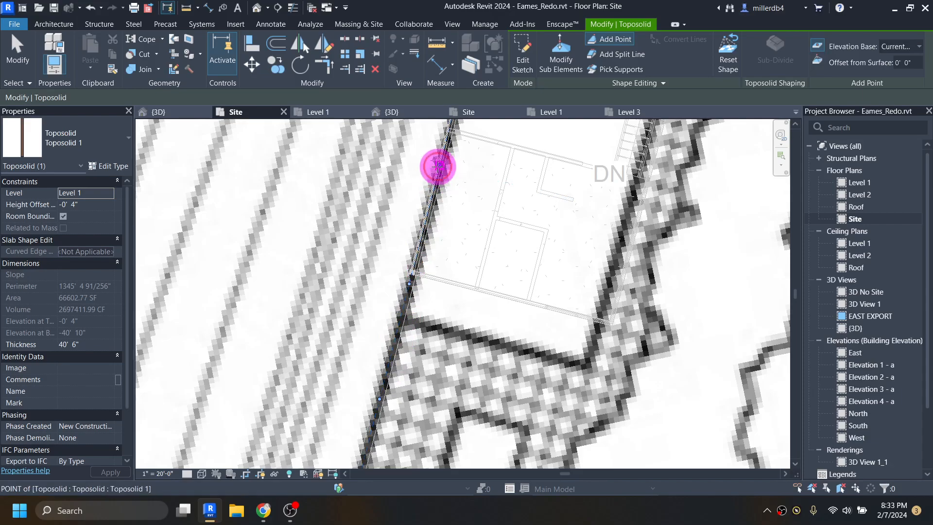
Add points along the retaining wall past the upper building to its far end and along the wall line turning east
scroll(438, 166, "down", 2)
middle_click_drag(454, 170, 442, 327)
left_click(436, 285)
left_click(456, 220)
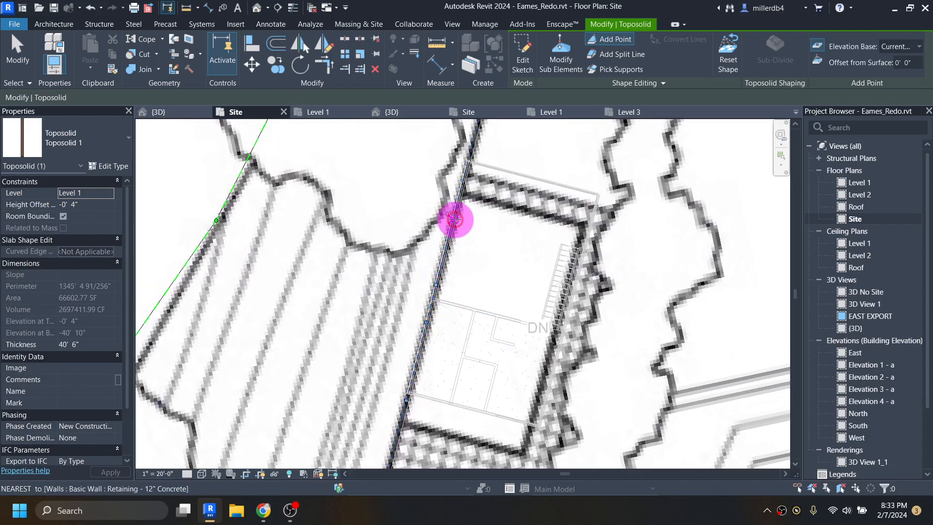
middle_click_drag(470, 143, 448, 266)
left_click(460, 231)
left_click(471, 187)
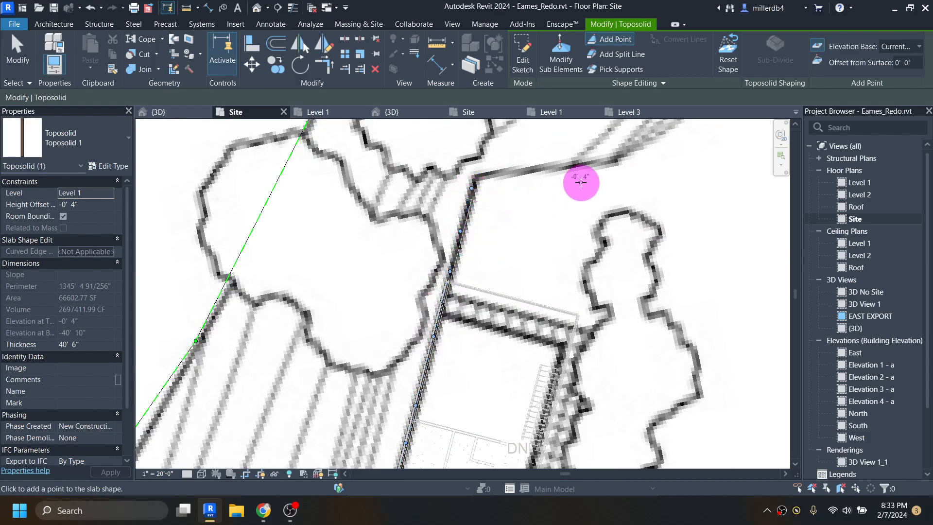
left_click(538, 168)
left_click(619, 157)
Add points down to the retaining wall's lower end and around the short bent wall branching off it
scroll(690, 175, "down", 2)
middle_click_drag(600, 299, 601, 92)
mouse_move(457, 423)
middle_mouse_down()
mouse_move(567, 108)
mouse_move(488, 223)
middle_mouse_up()
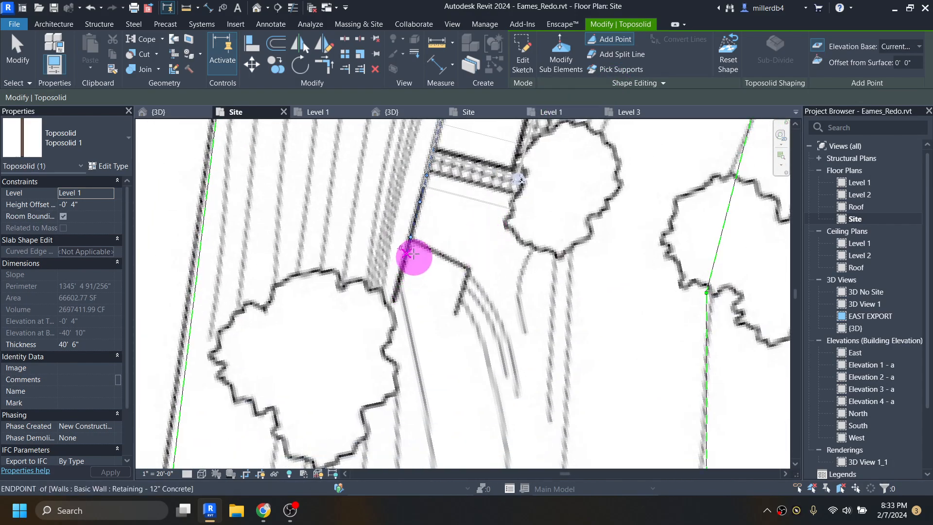
left_click(411, 238)
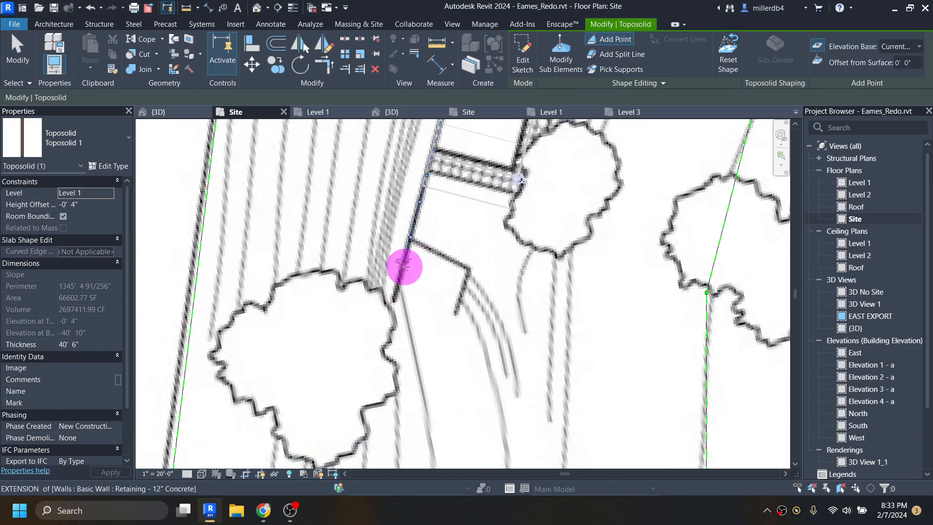
left_click(395, 298)
left_click(429, 250)
left_click(466, 267)
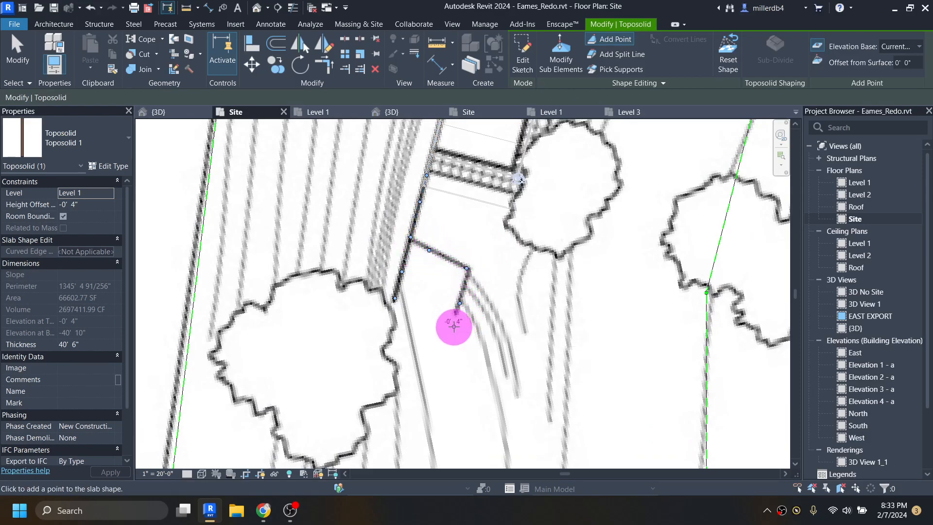
left_click(455, 324)
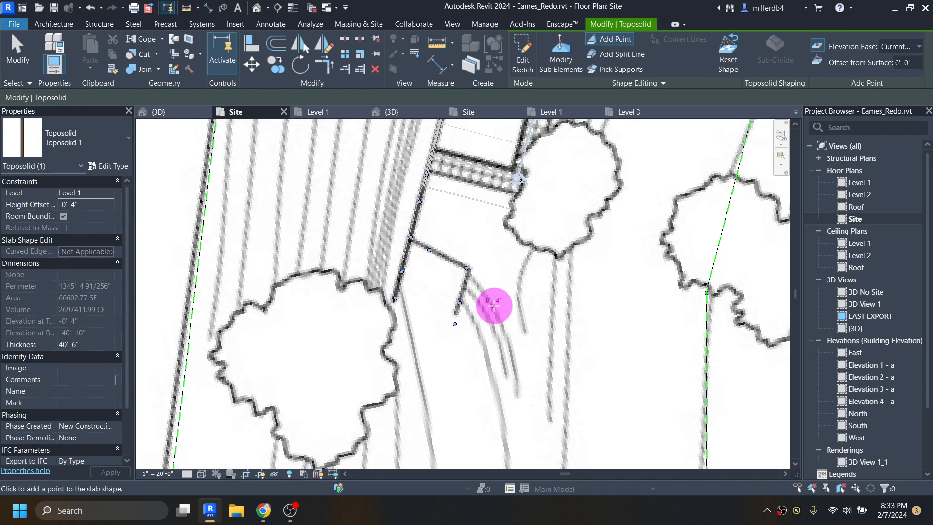
Add points along the curved contours below the lower building and back up the short contour through the adjoining tree
left_click(515, 366)
left_click(518, 396)
left_click(526, 327)
left_click(522, 272)
left_click(535, 246)
left_click(566, 189)
Continue the points up the east side of both buildings, following the tree row toward the stepped contours
middle_click_drag(585, 164, 543, 326)
left_click(536, 298)
left_click(552, 256)
left_click(577, 197)
left_click(591, 161)
middle_click_drag(599, 150, 517, 370)
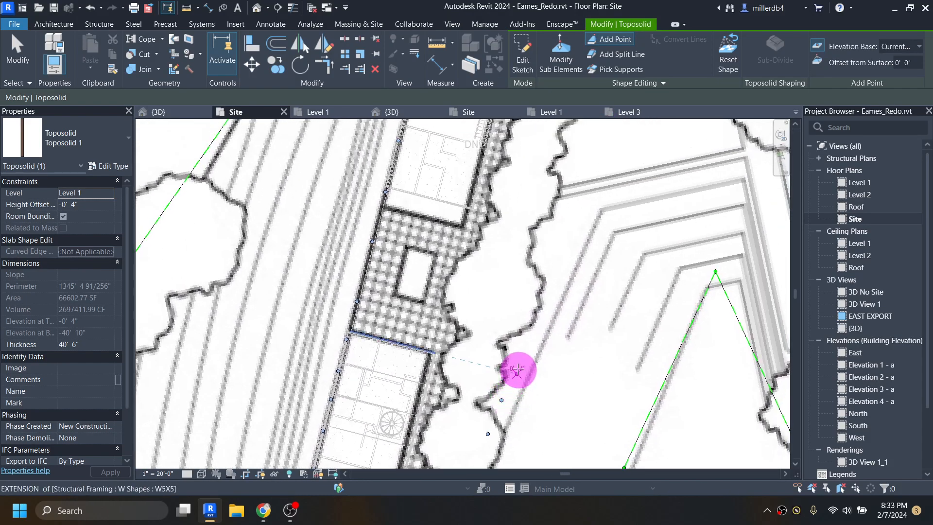
left_click(520, 358)
left_click(533, 314)
left_click(541, 278)
left_click(546, 219)
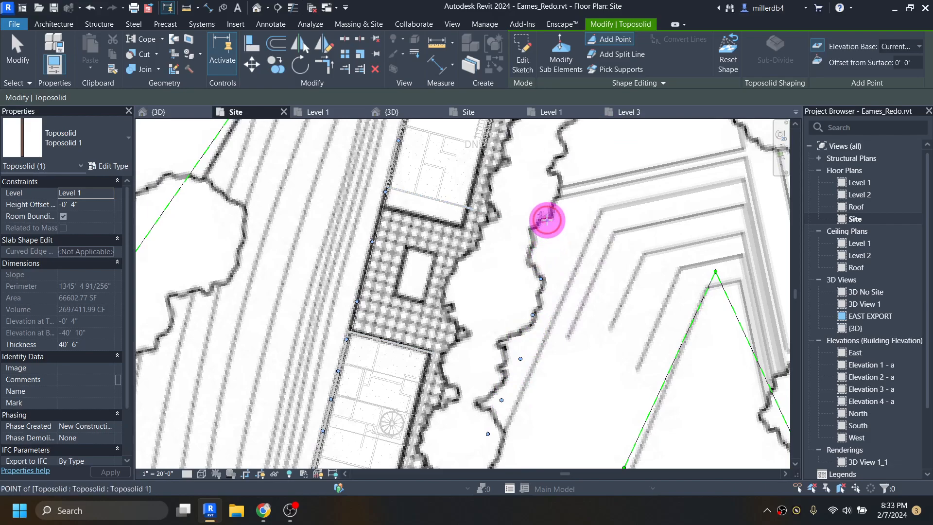
Add points just outside the outermost stepped contour, from the tree row to its upper east corner
left_click(547, 192)
left_click(600, 176)
left_click(631, 173)
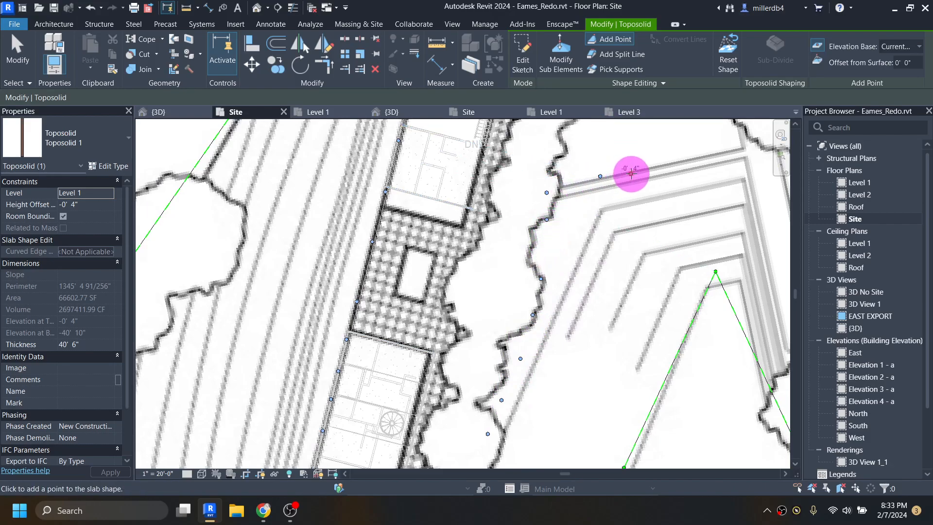
left_click(676, 200)
left_click(679, 162)
left_click(704, 147)
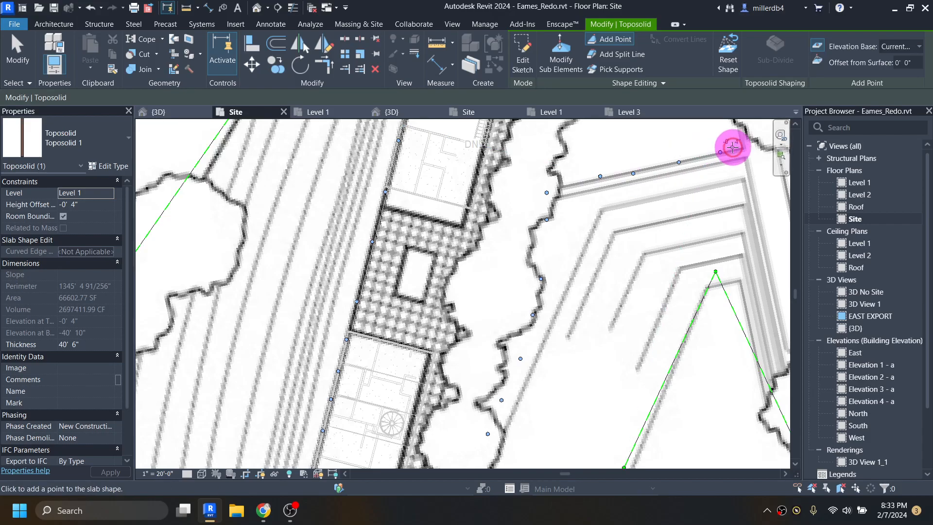
middle_click_drag(724, 145, 609, 315)
Add points around the narrow looped contour between the tree clusters near the east boundary
left_click(620, 269)
left_click(608, 207)
middle_click_drag(591, 150, 592, 317)
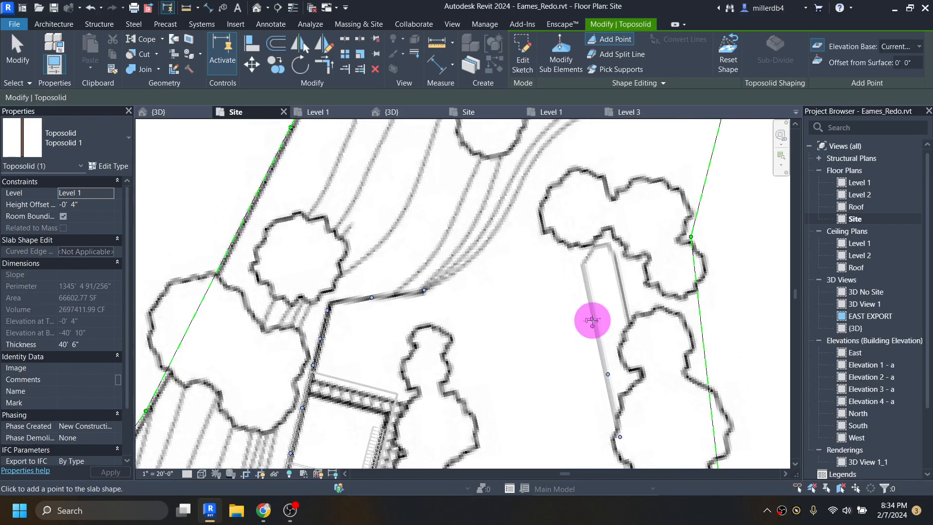
left_click(621, 272)
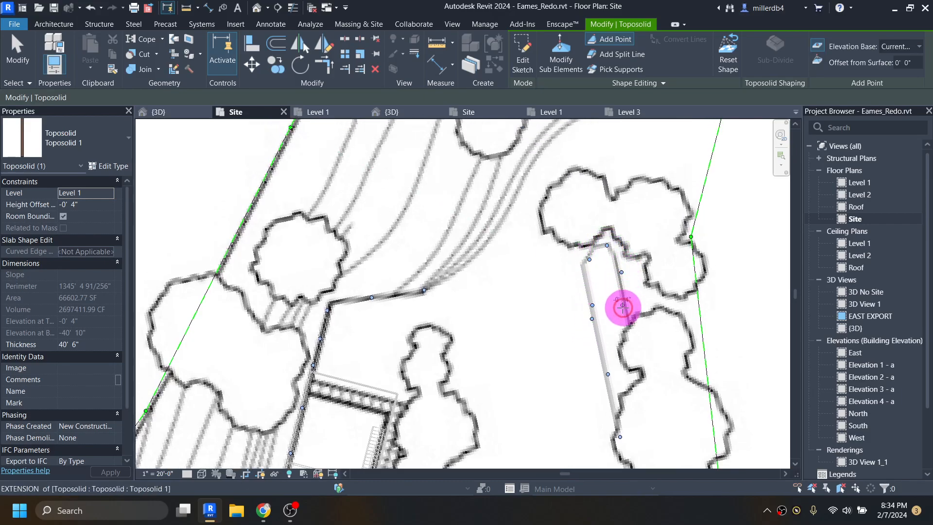
middle_click_drag(631, 314, 616, 184)
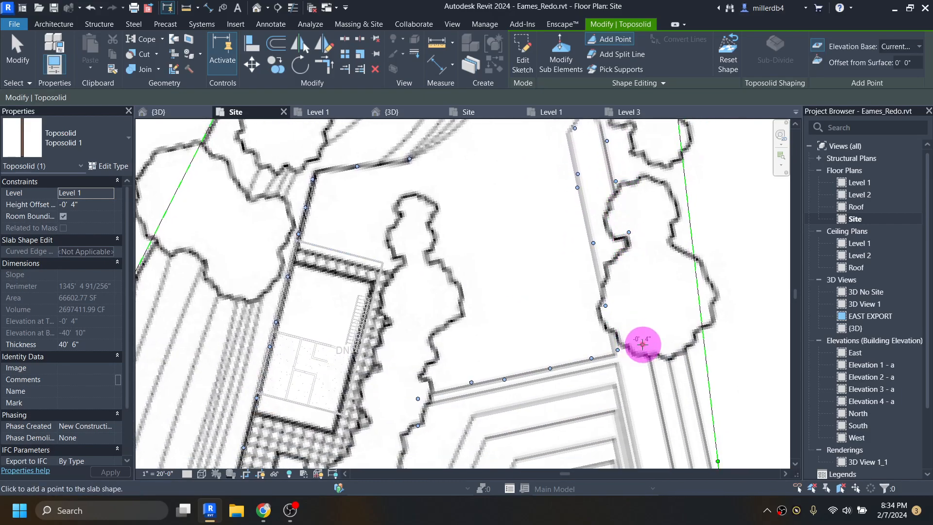
Add points down the contour to the lower east tree, then back up and along the outer stepped contours to the tree row
middle_click_drag(651, 372, 615, 233)
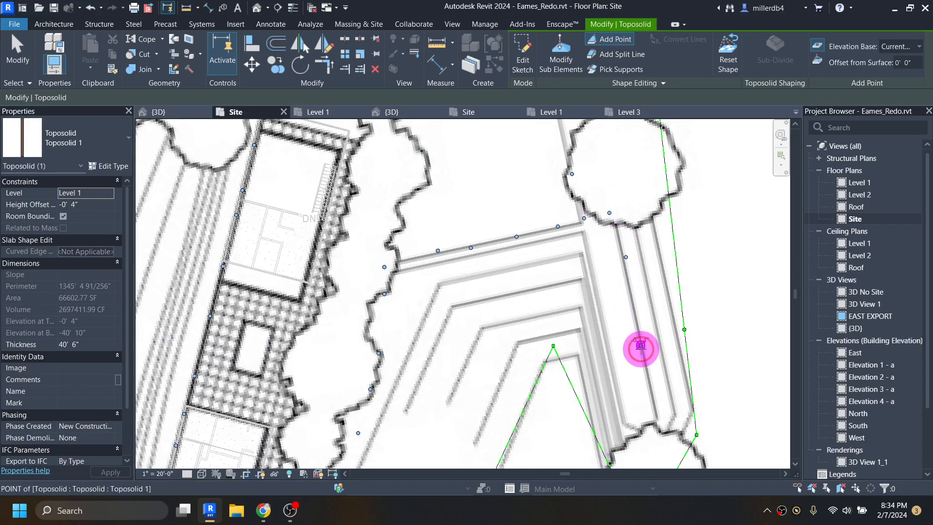
left_click(657, 412)
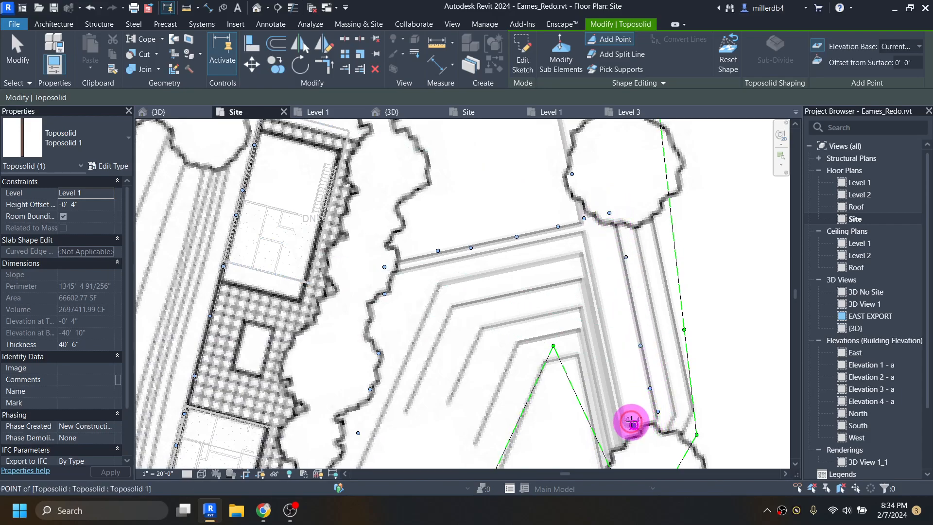
left_click(633, 425)
left_click(606, 327)
left_click(587, 239)
left_click(548, 238)
left_click(472, 259)
left_click(403, 274)
Set added points to a -2' 0" offset from Current Level and place them along the contour from south of the building to the tree row
middle_click_drag(423, 298, 444, 210)
scroll(433, 224, "down", 2)
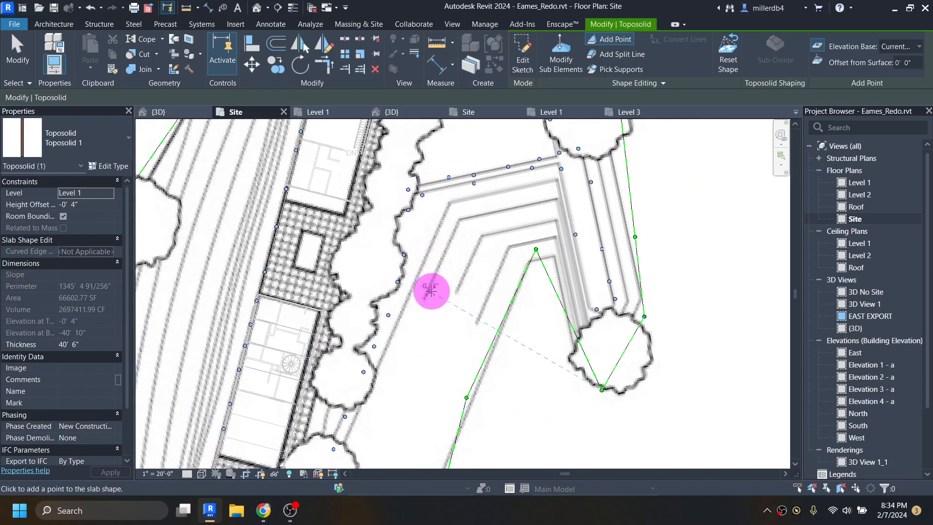
middle_click_drag(431, 287, 412, 211)
middle_click_drag(389, 338, 396, 274)
left_click(896, 49)
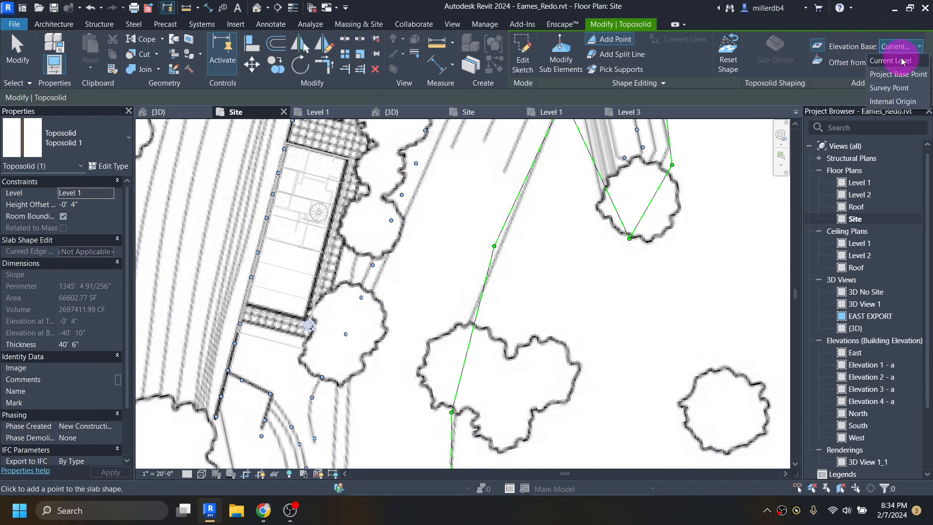
left_click(904, 61)
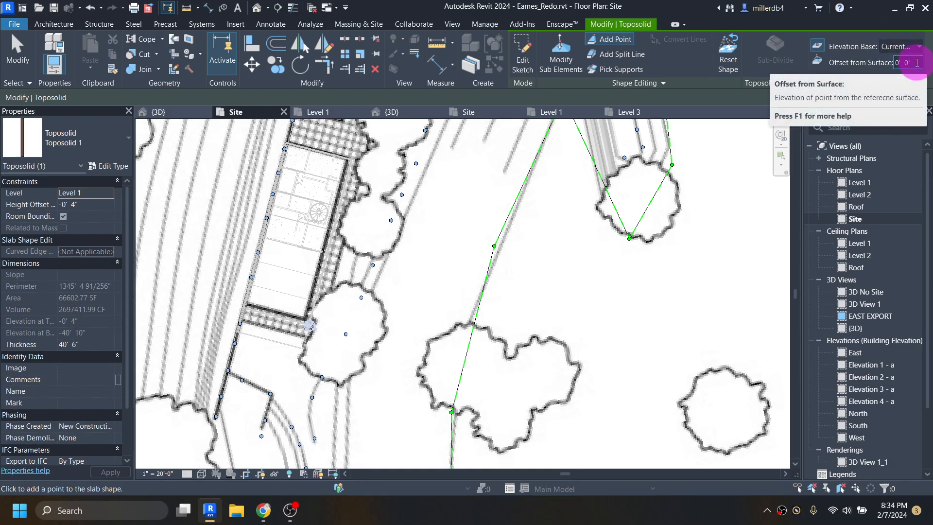
left_click(917, 62)
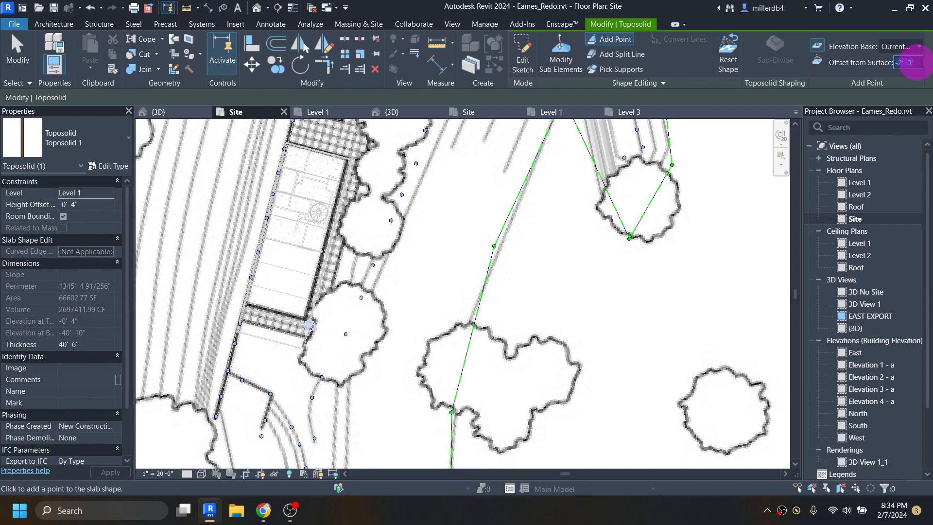
scroll(460, 293, "down", 5)
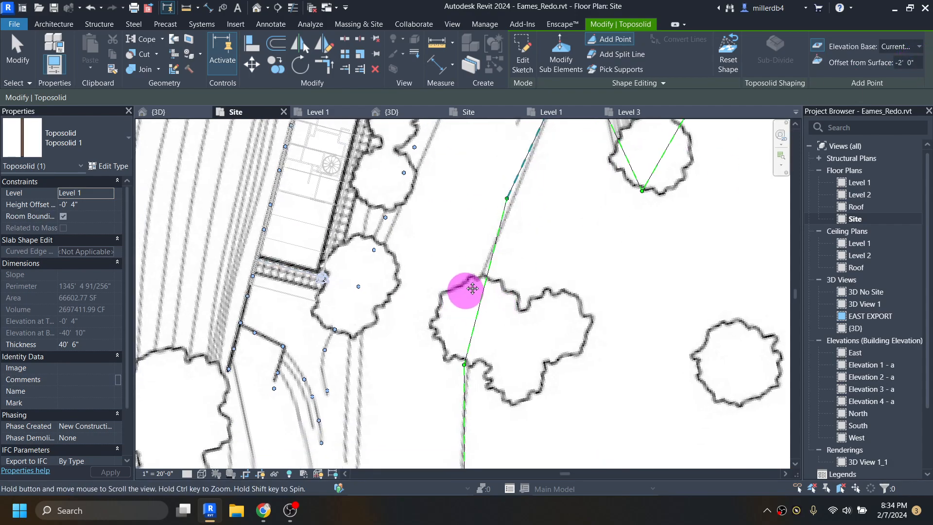
left_click(371, 380)
left_click(367, 331)
left_click(373, 259)
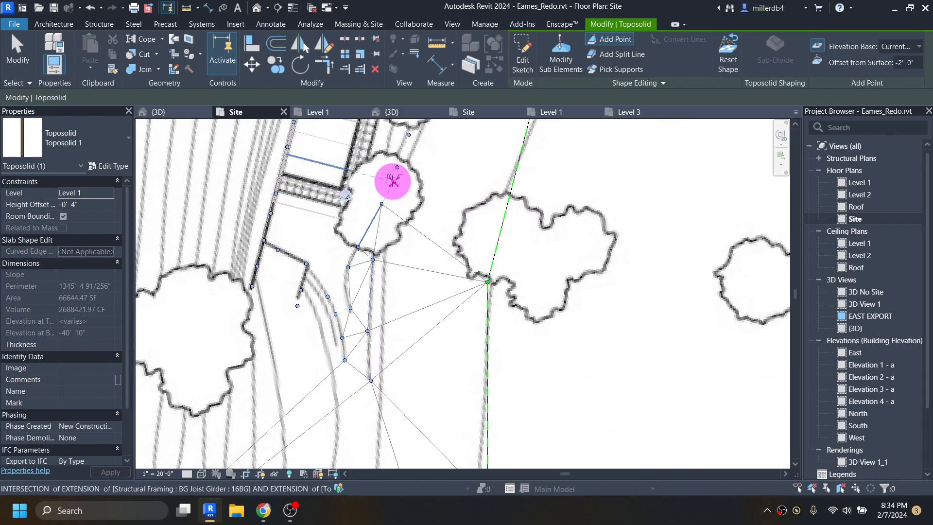
left_click(398, 183)
left_click(426, 145)
Continue the -2' 0" points up along the tree row, around the stepped contour and down its east leg to the lower east tree
middle_click_drag(427, 144, 371, 335)
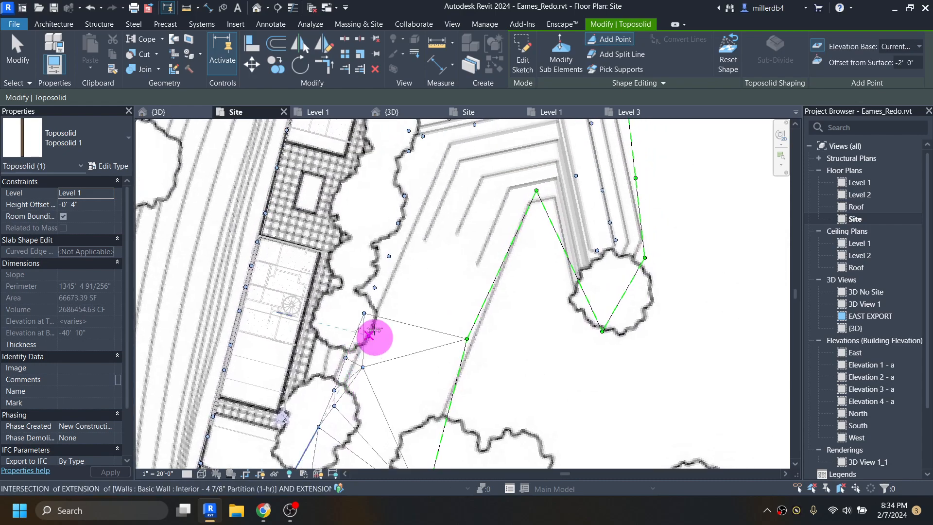
left_click(454, 152)
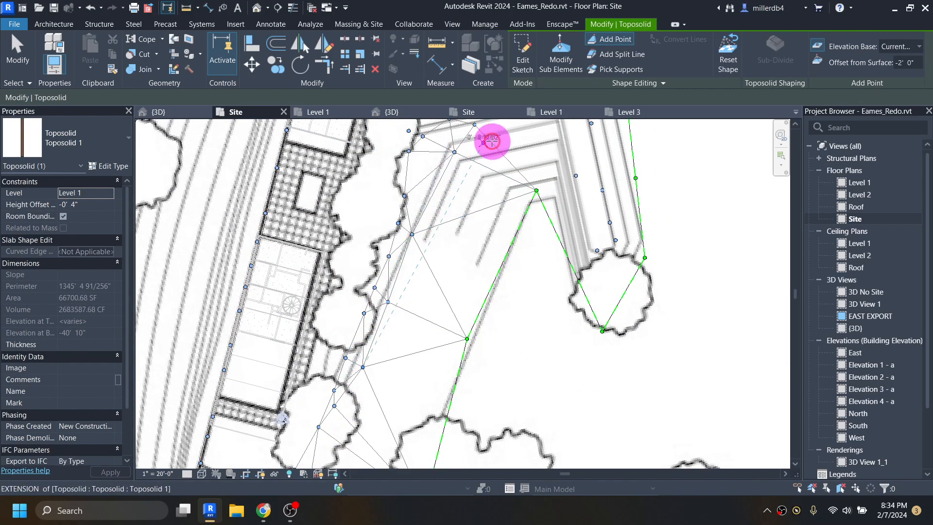
left_click(510, 133)
left_click(560, 131)
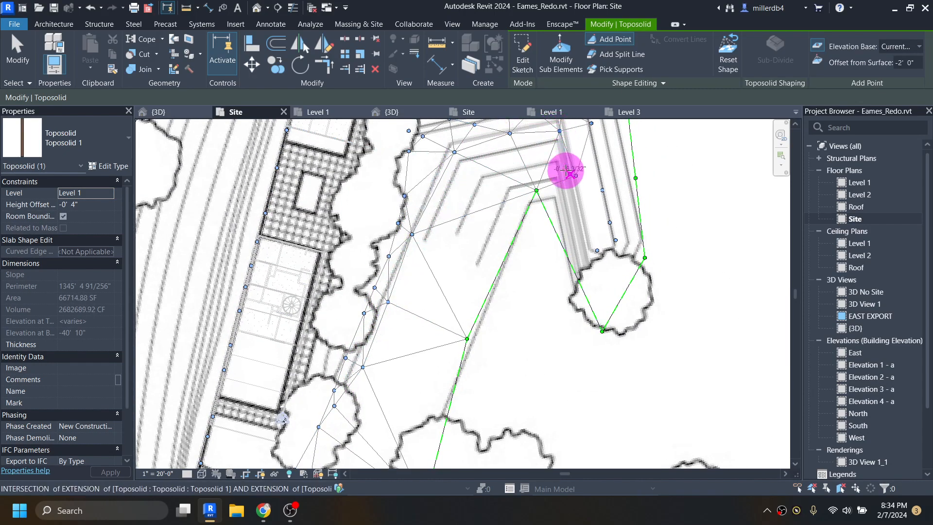
left_click(570, 174)
left_click(581, 220)
left_click(585, 247)
left_click(589, 269)
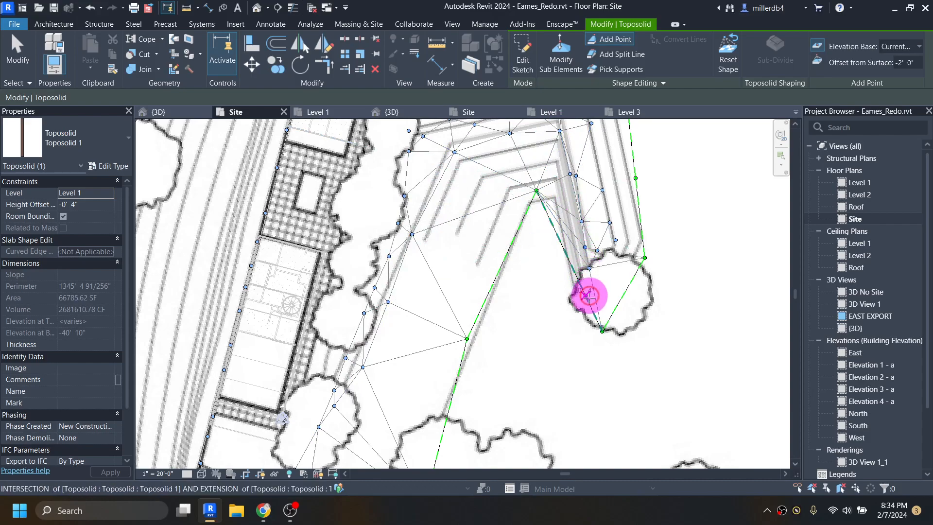
Set the point offset to -4' 0" and add points up the next contour, starting at the site's southern tip
middle_click_drag(576, 235, 609, 296)
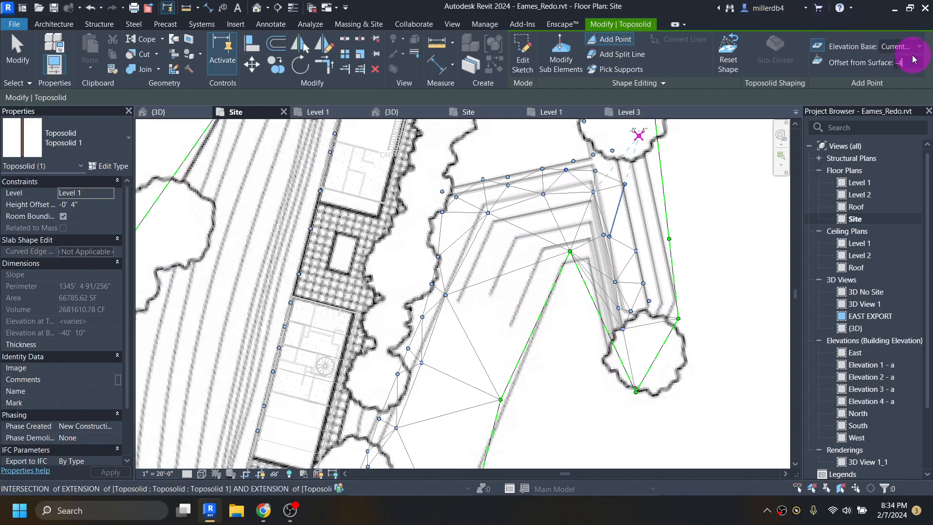
middle_click_drag(505, 387, 620, 120)
middle_click_drag(494, 336, 514, 207)
middle_click_drag(499, 401, 506, 234)
scroll(466, 353, "down", 2)
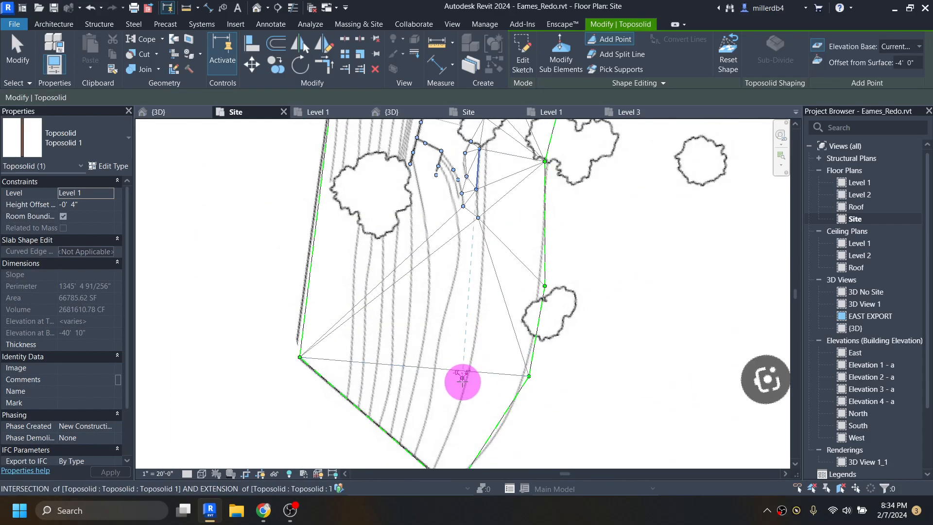
middle_click_drag(446, 450, 439, 381)
left_click(440, 381)
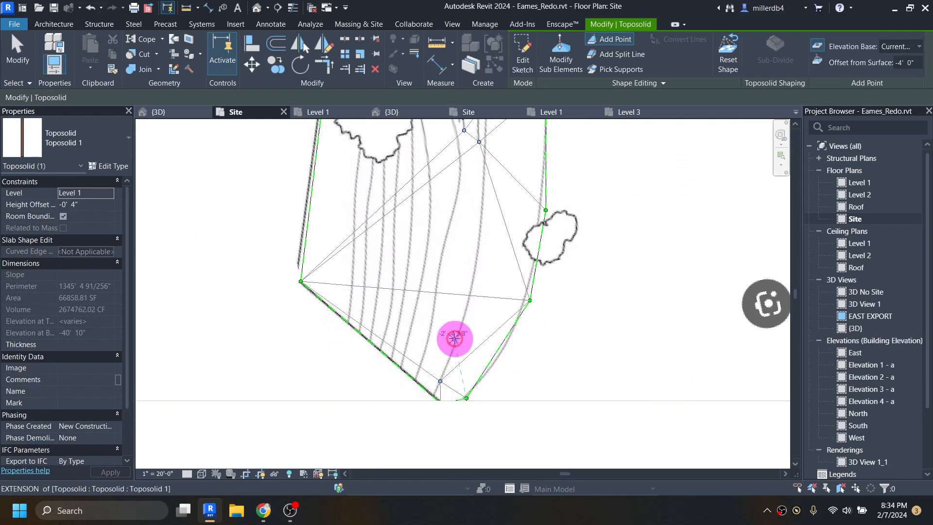
left_click(454, 337)
left_click(478, 253)
left_click(484, 203)
Continue the -4' 0" points north along the contour past the tree beside the building's south end
middle_click_drag(486, 202, 453, 369)
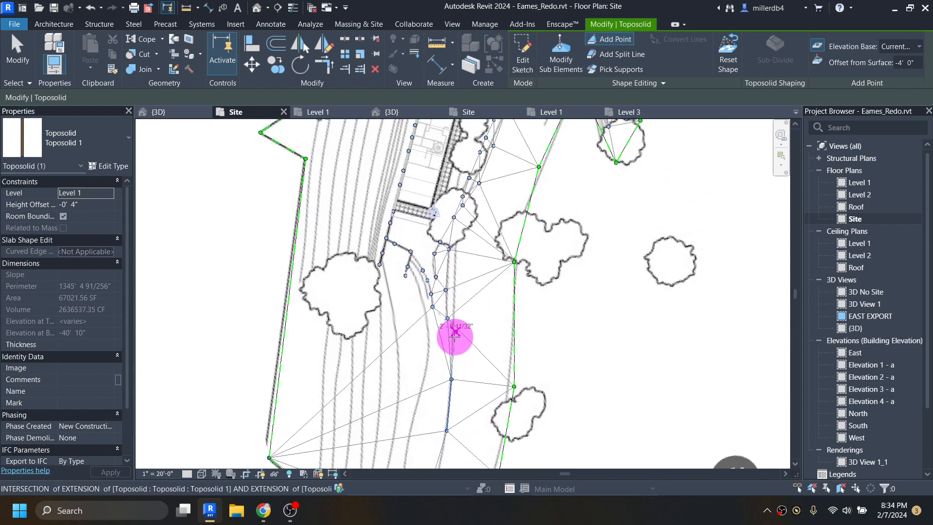
scroll(454, 334, "up", 2)
scroll(452, 333, "up", 2)
left_click(452, 331)
left_click(454, 224)
middle_click_drag(435, 141, 447, 297)
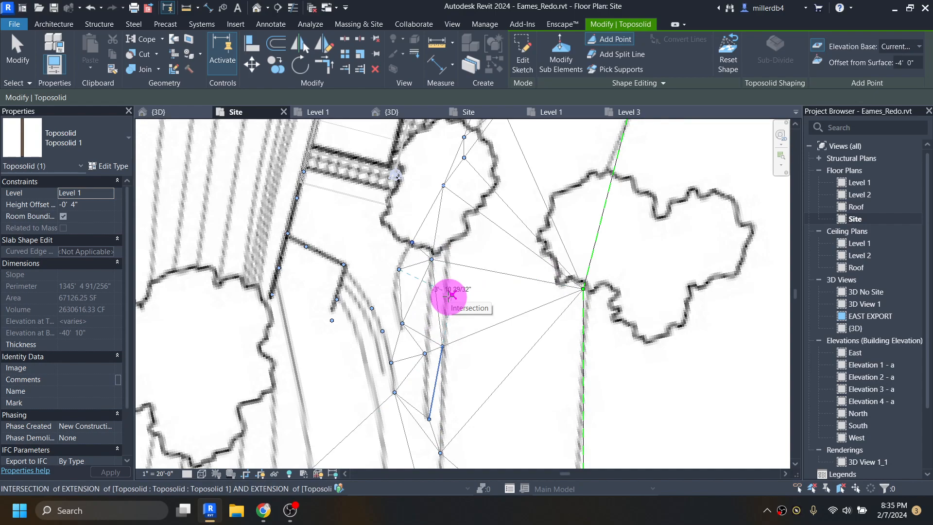
left_click(449, 295)
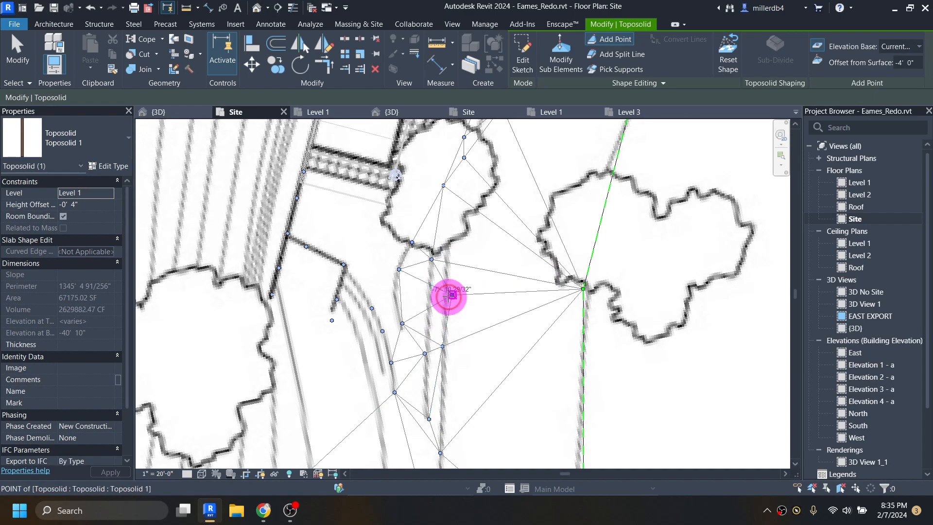
left_click(466, 219)
left_click(493, 164)
middle_click_drag(502, 157, 472, 351)
left_click(492, 297)
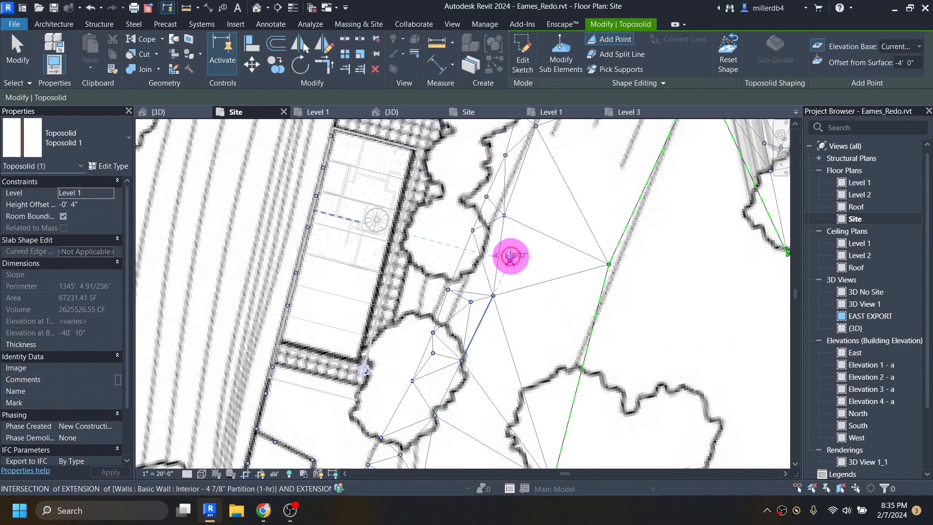
Add -4' 0" points up to the corner of the next stepped contour and east along its upper leg
middle_click_drag(548, 183, 498, 299)
left_click(496, 261)
left_click(530, 186)
left_click(591, 162)
left_click(641, 152)
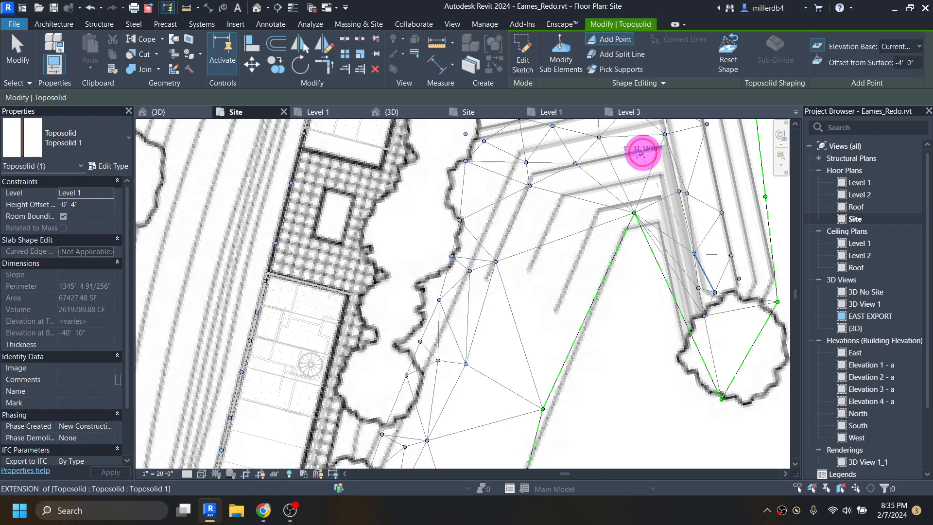
Set the point offset to -6' 0" and add points around the next inner stepped contour, over its top and down its east leg
left_click(914, 62)
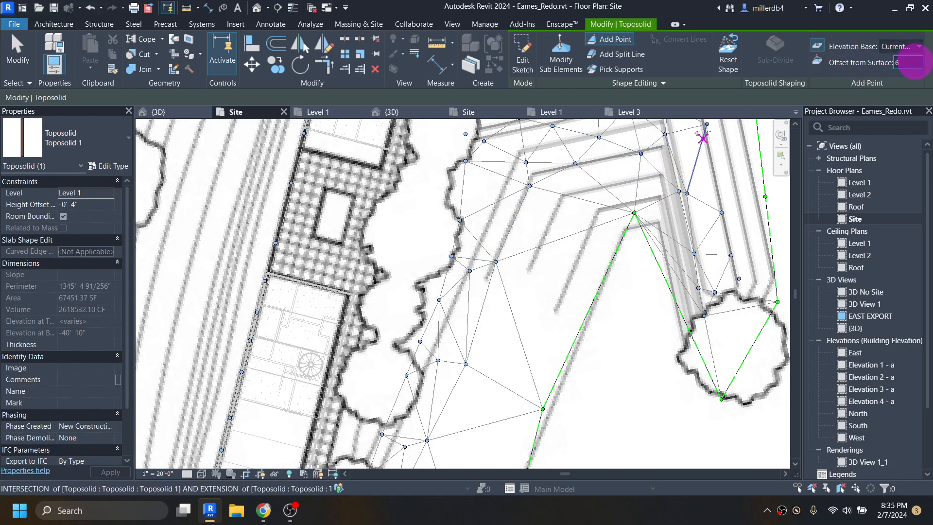
type("-6' 0\"")
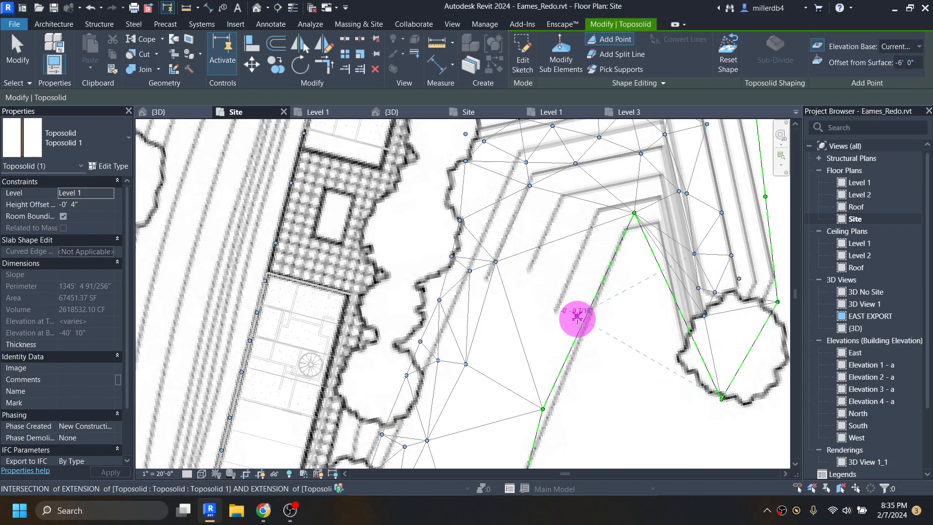
left_click(537, 266)
left_click(557, 209)
left_click(581, 188)
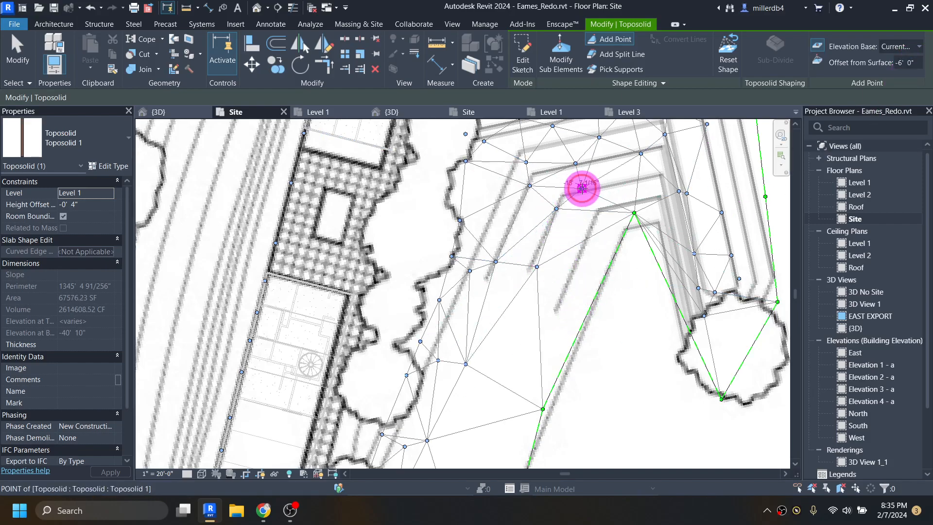
left_click(638, 183)
left_click(663, 187)
left_click(670, 224)
Stop adding points and change the elevation of the two east boundary points between the stepped contours and the lower east tree
middle_click_drag(518, 377, 552, 138)
scroll(574, 315, "down", 4)
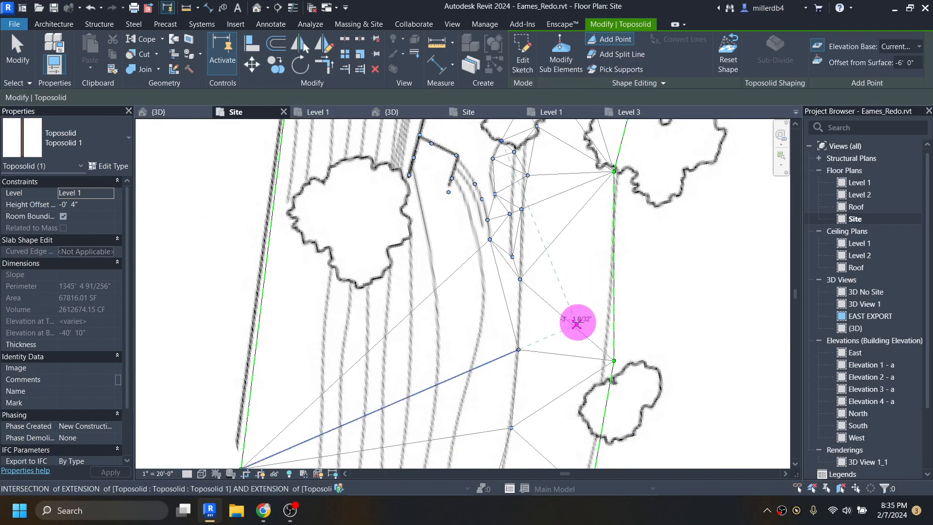
middle_click_drag(570, 321, 502, 432)
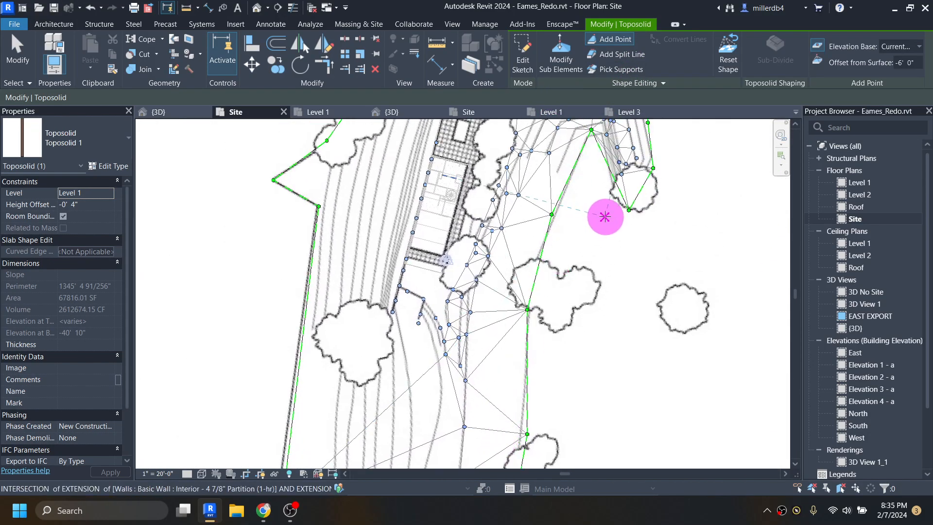
middle_click_drag(614, 235, 617, 389)
key("Escape")
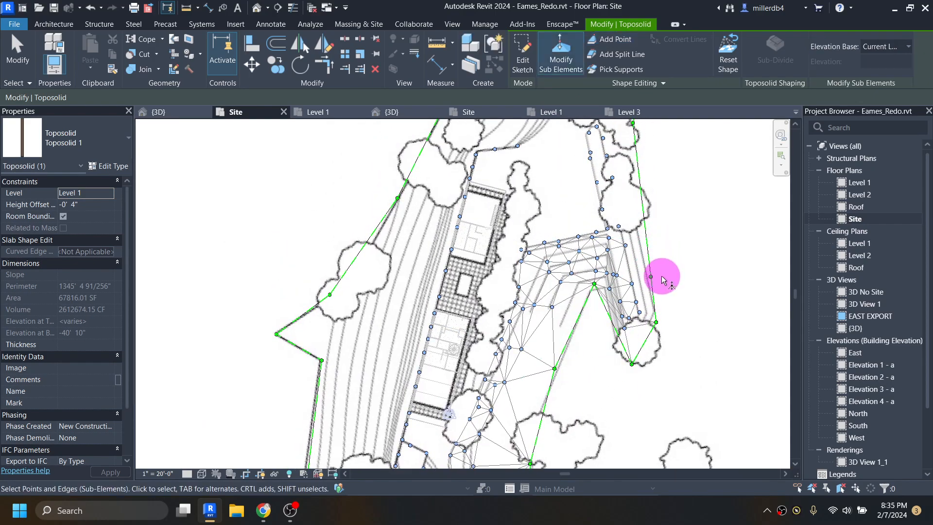
left_click_drag(642, 266, 669, 325)
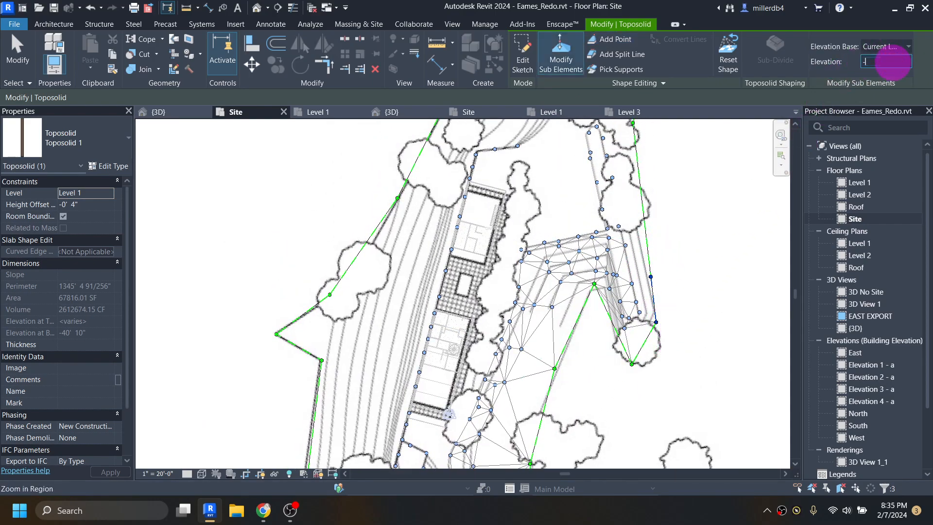
key("Return")
Set the boundary point under the lower east tree to -8' and edit the elevation of the boundary apex inside the stepped contours
left_click(634, 363)
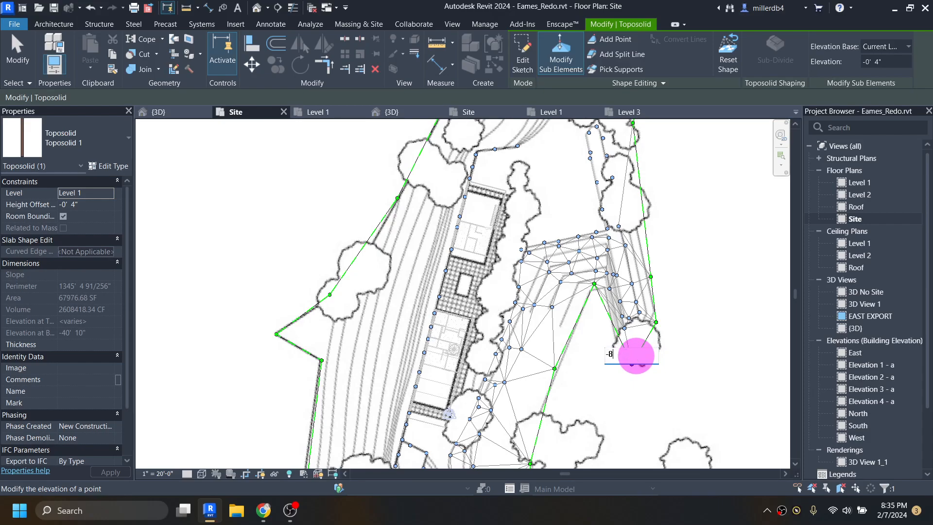
type("-8")
key("Return")
left_click(596, 283)
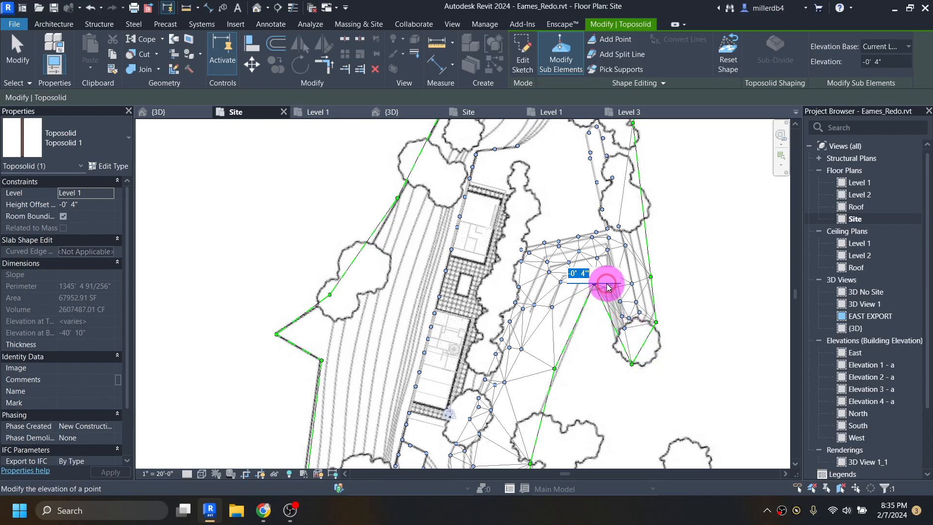
key("Return")
Set the boundary point just north of the southeast tree cluster to an elevation of -8'
middle_click_drag(596, 353, 614, 143)
left_click(555, 141)
left_click_drag(555, 141, 585, 310)
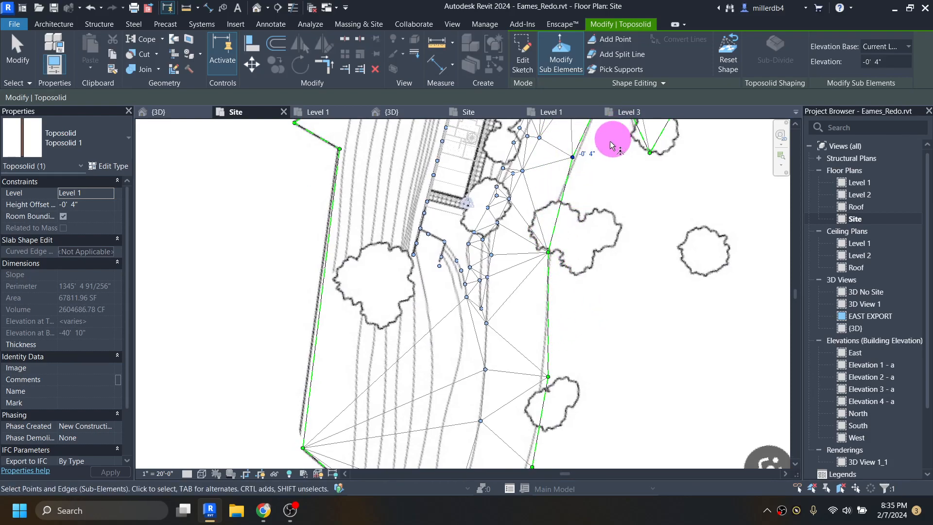
left_click(588, 160)
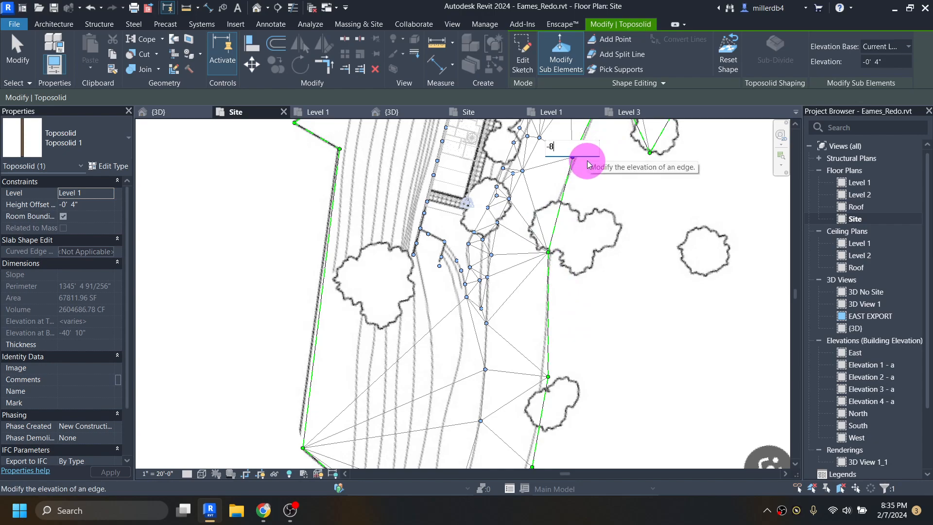
type("-8")
key("Return")
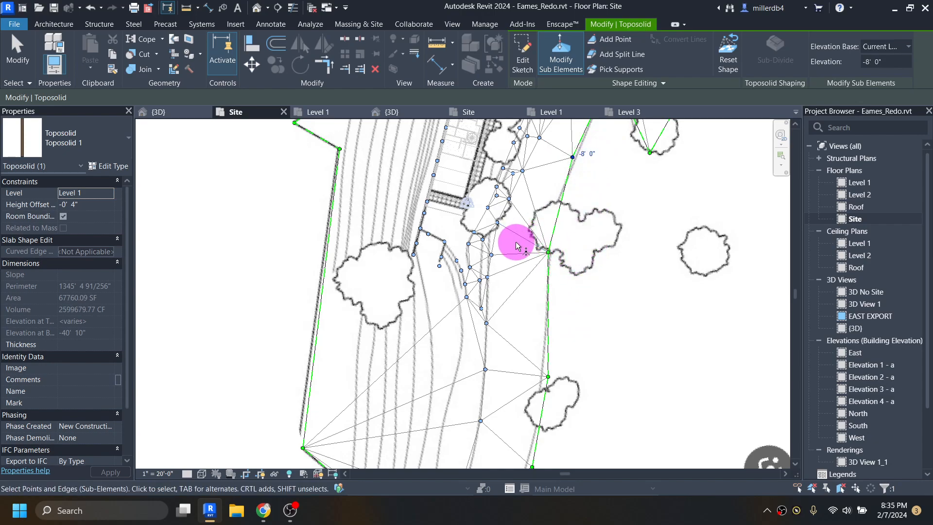
Set the three boundary points running from the southeast tree cluster past the small southern tree to an elevation of -8'
left_click_drag(515, 242, 563, 400)
left_click_drag(567, 434, 565, 432)
middle_click_drag(565, 432, 564, 356)
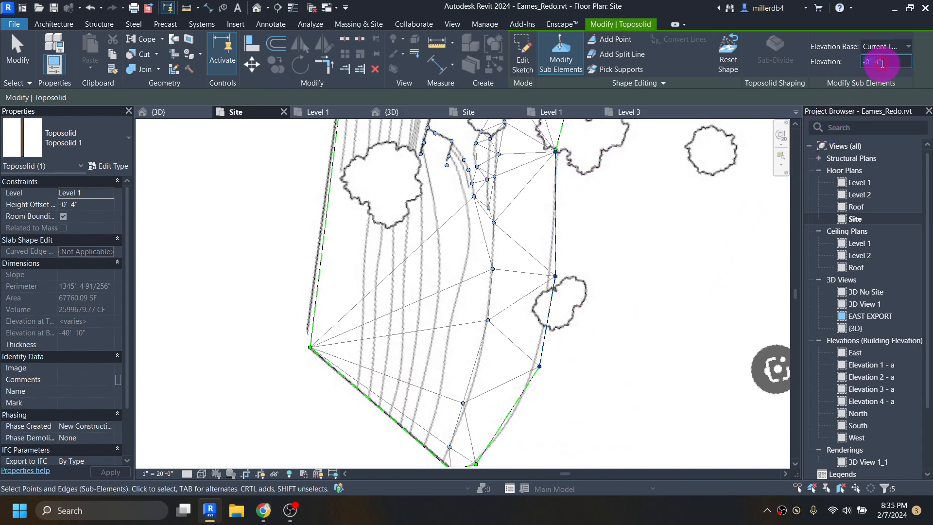
type("-8")
key("Return")
Set the boundary point at the site's southern tip to an elevation of -8' and finish editing the toposolid's shape
middle_click_drag(624, 327, 642, 175)
left_click(493, 313)
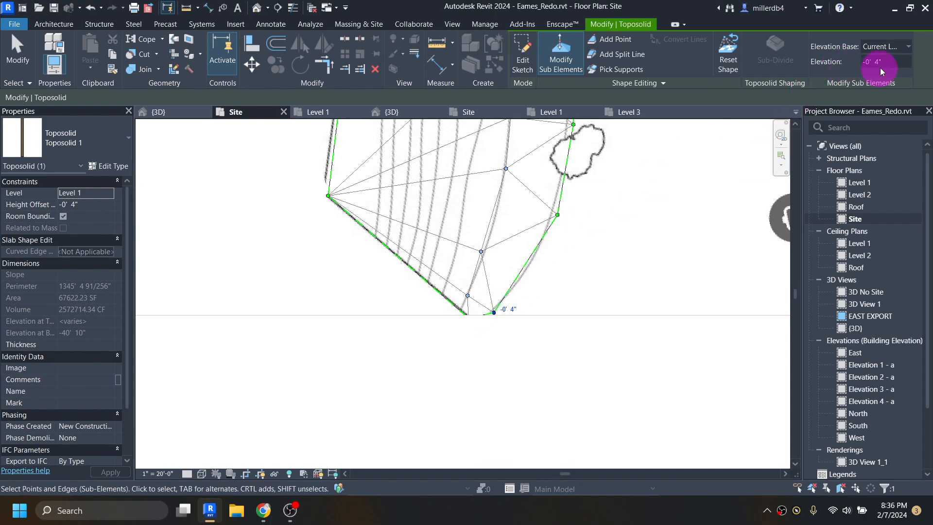
type("-8")
key("Return")
left_click(616, 252)
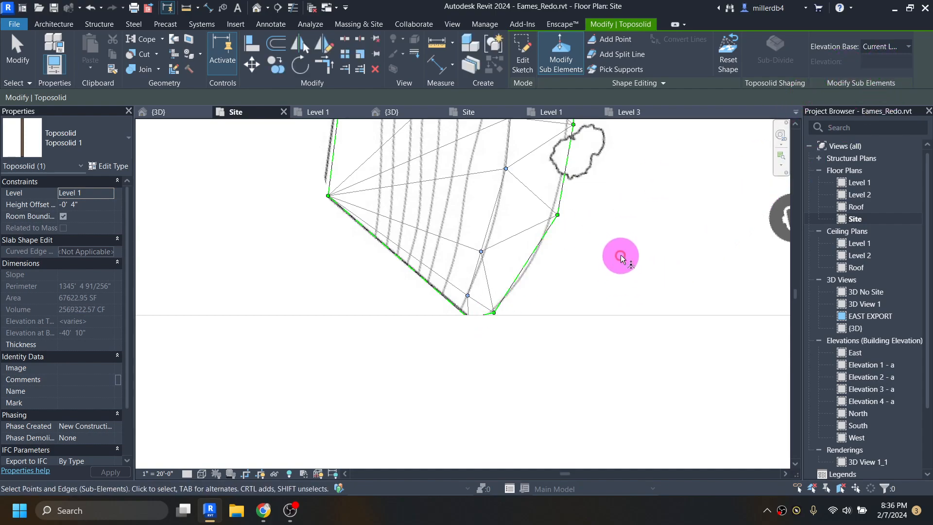
key("Escape")
key("Escape")
Open the default 3D view and examine the terrain slope around the buildings from the side
middle_click_drag(566, 129, 490, 384)
scroll(491, 201, "down", 1)
middle_click_drag(504, 240, 497, 372)
left_click(257, 8)
middle_click_drag(380, 365, 561, 283, "shift")
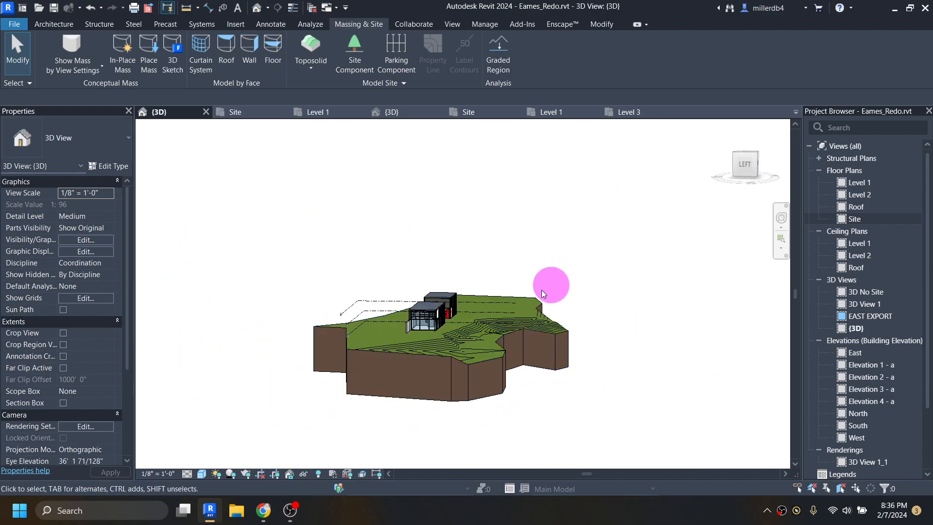
scroll(454, 343, "up", 4)
middle_click_drag(462, 371, 491, 306, "shift")
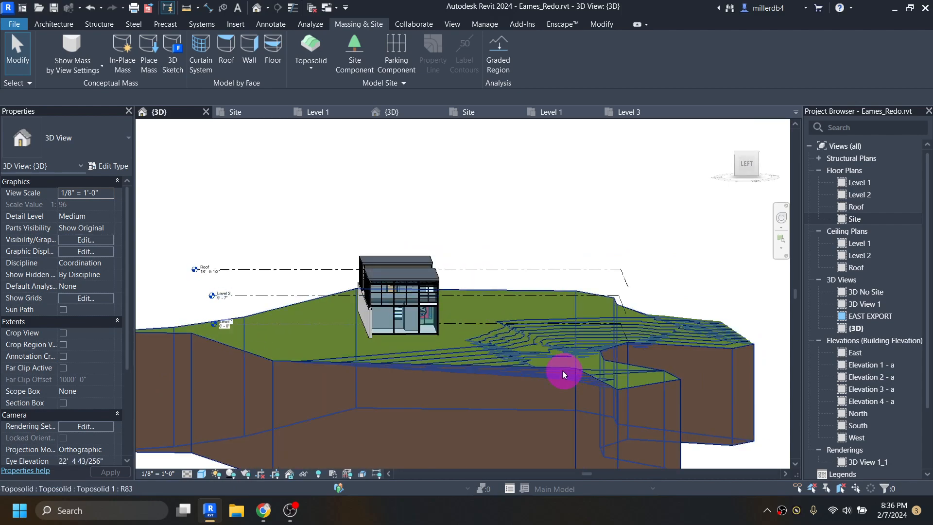
Edit the toposolid's shape and set the boundary point just west of the site's southern tip to an elevation of -4'
left_click(415, 346)
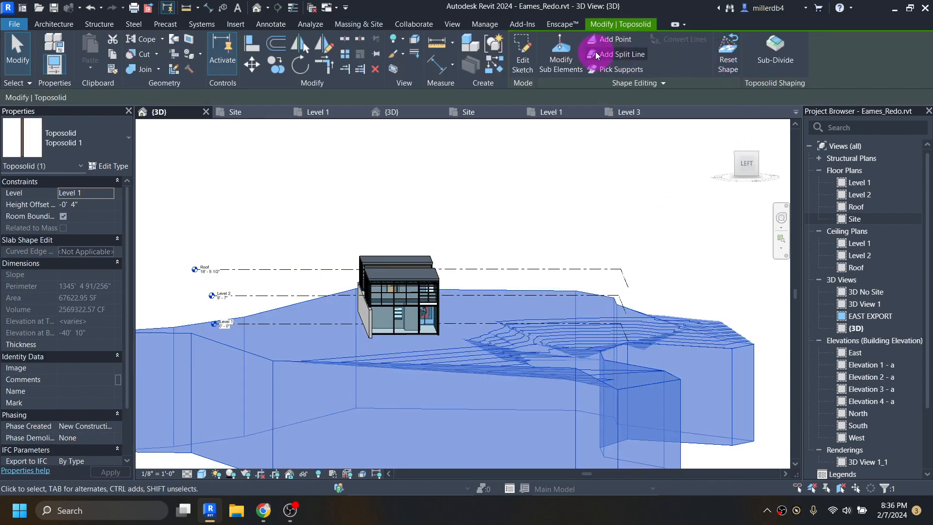
left_click(602, 46)
middle_click_drag(614, 129, 518, 436, "shift")
scroll(406, 358, "up", 5)
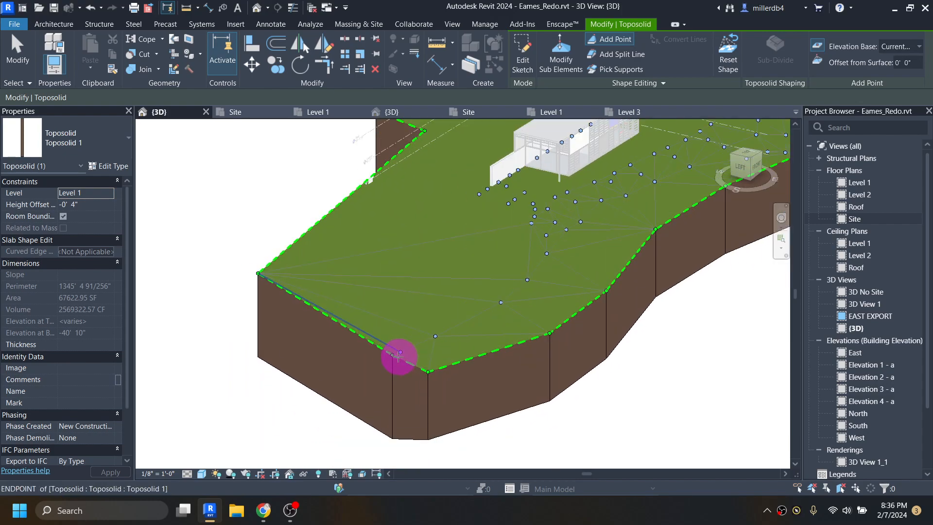
key("Escape")
left_click(392, 355)
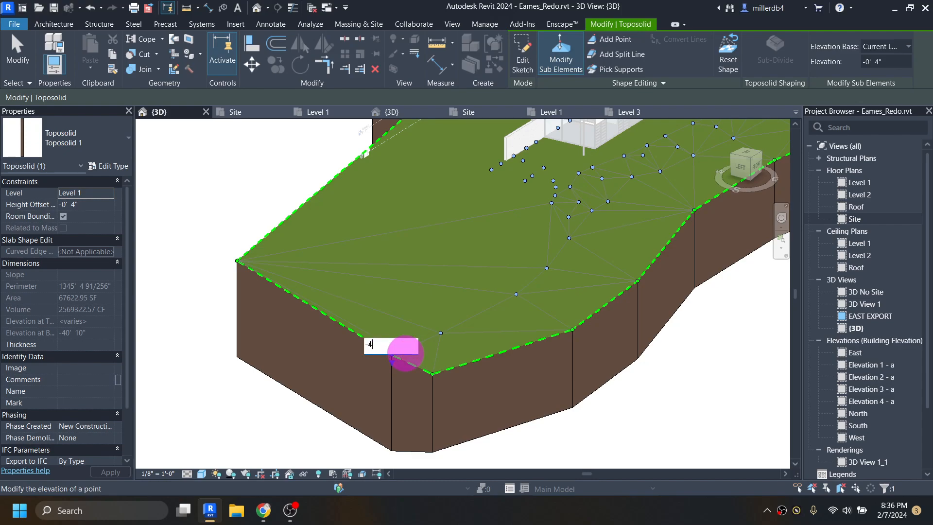
left_click(413, 383)
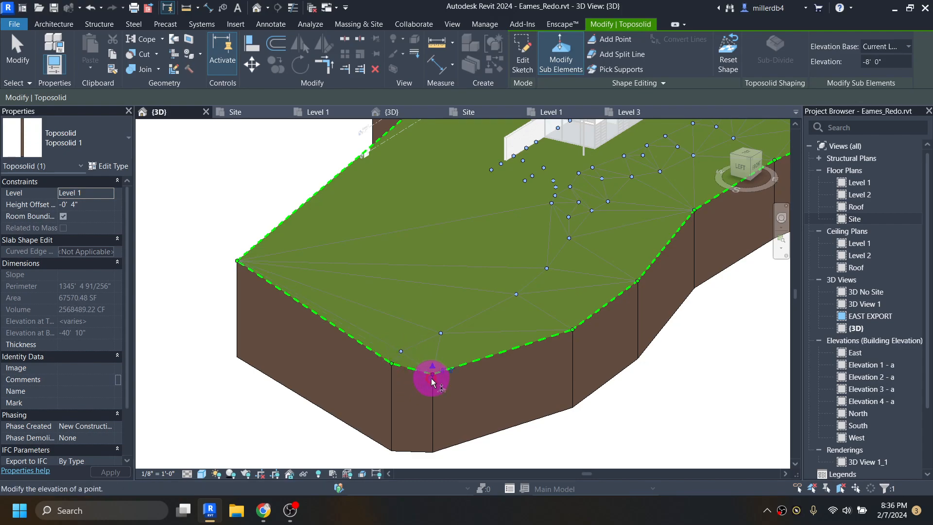
scroll(431, 382, "up", 2)
scroll(298, 318, "down", 6)
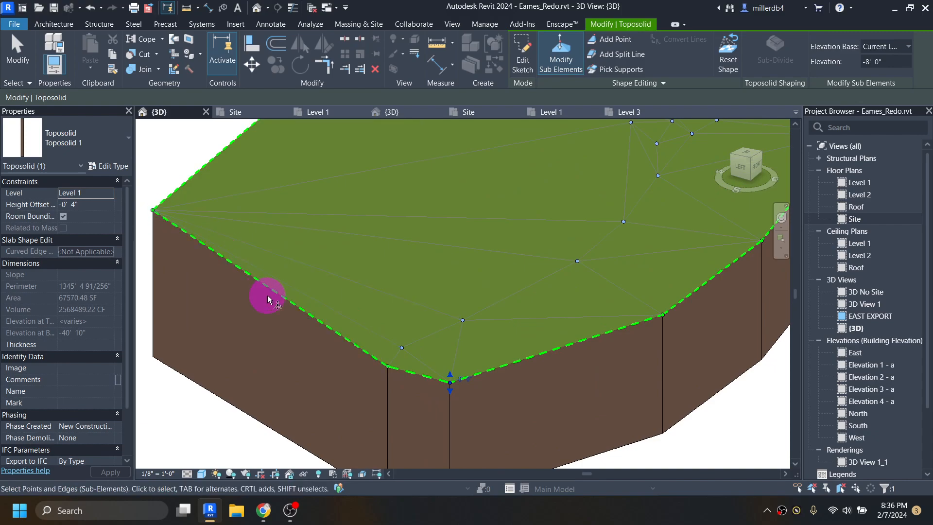
middle_click_drag(288, 319, 327, 322)
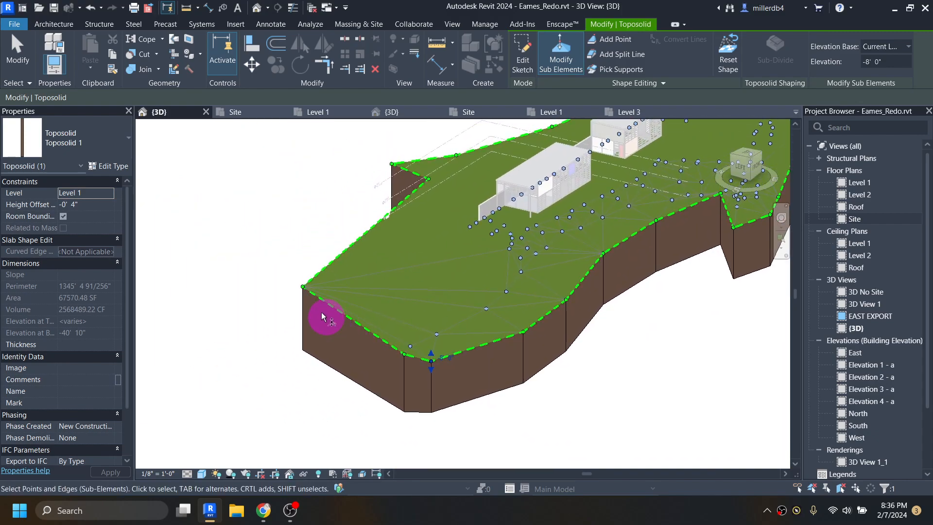
Set the three adjacent boundary points at the terrain's far northeastern end to an elevation of -8'
middle_click_drag(427, 350, 93, 454, "shift")
scroll(367, 327, "up", 3)
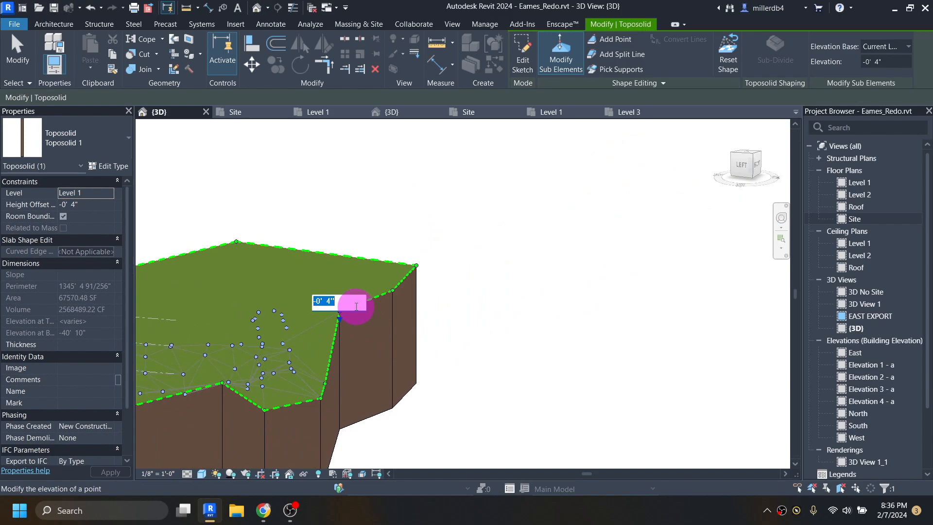
key("Return")
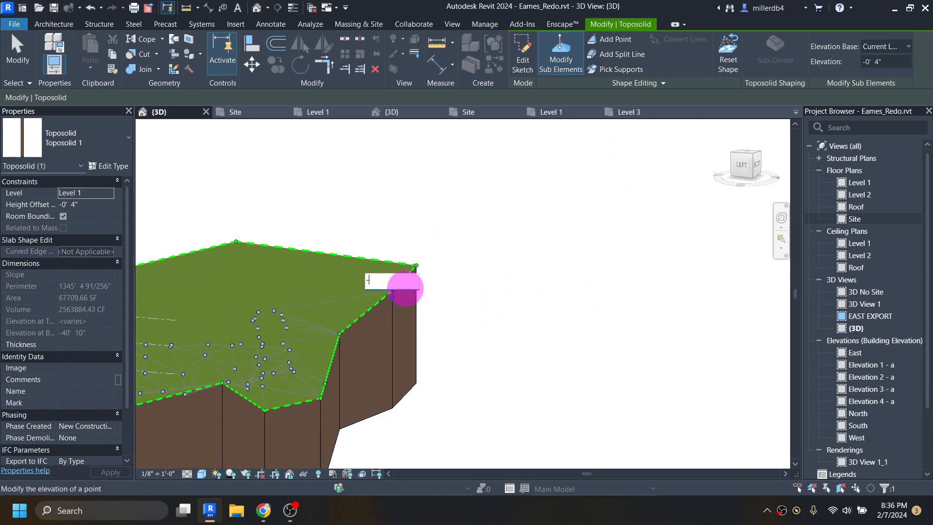
key("Return")
left_click(427, 265)
type("-8")
key("Return")
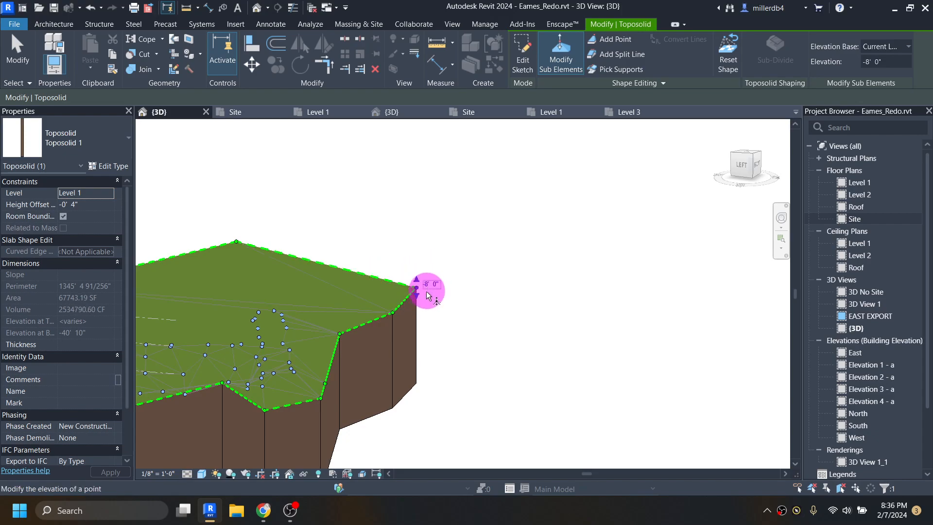
middle_click_drag(423, 323, 337, 363, "shift")
middle_click_drag(337, 363, 548, 303)
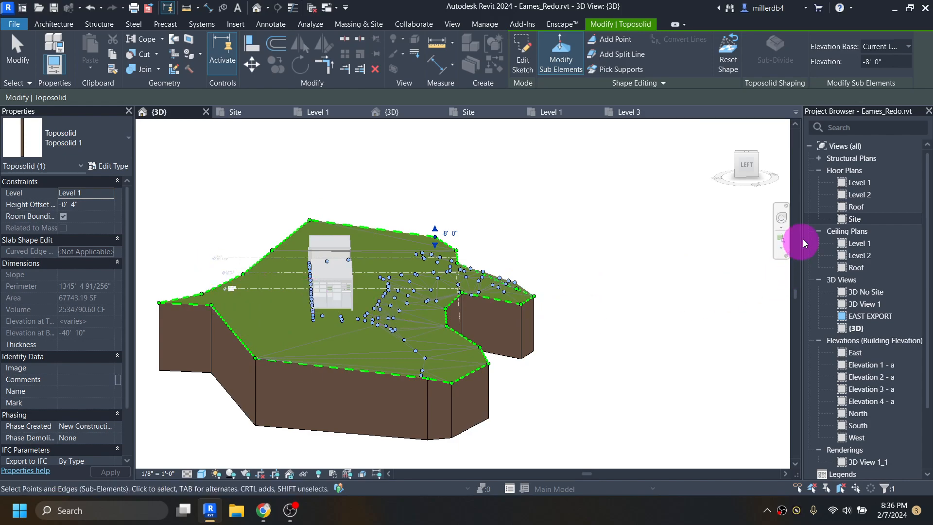
In the Site plan, add toposolid points offset 2' from the surface along the contour nearest the retaining wall, starting at the large southwestern tree
double_click(854, 220)
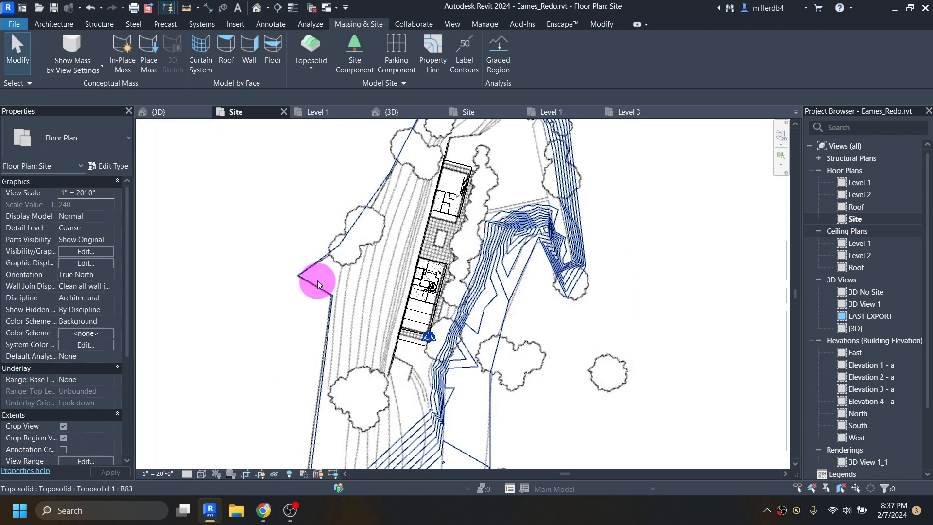
left_click(317, 265)
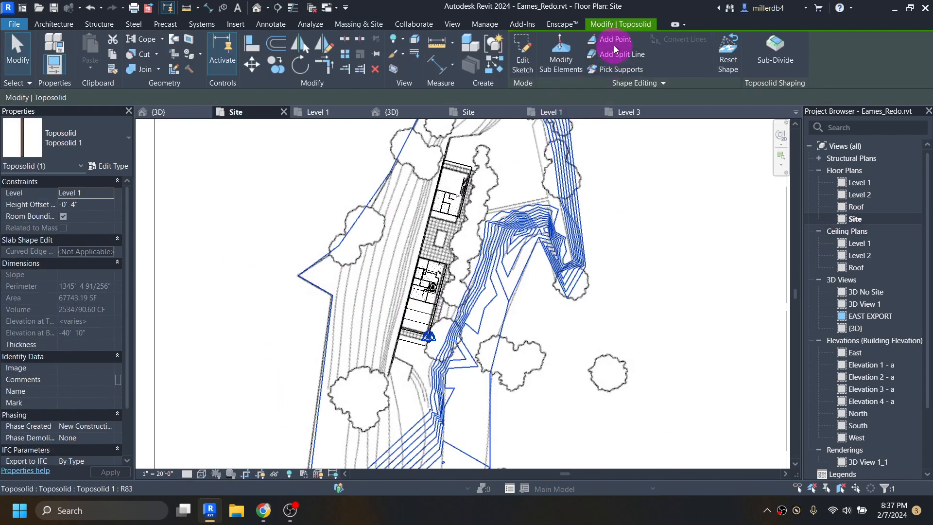
left_click(614, 40)
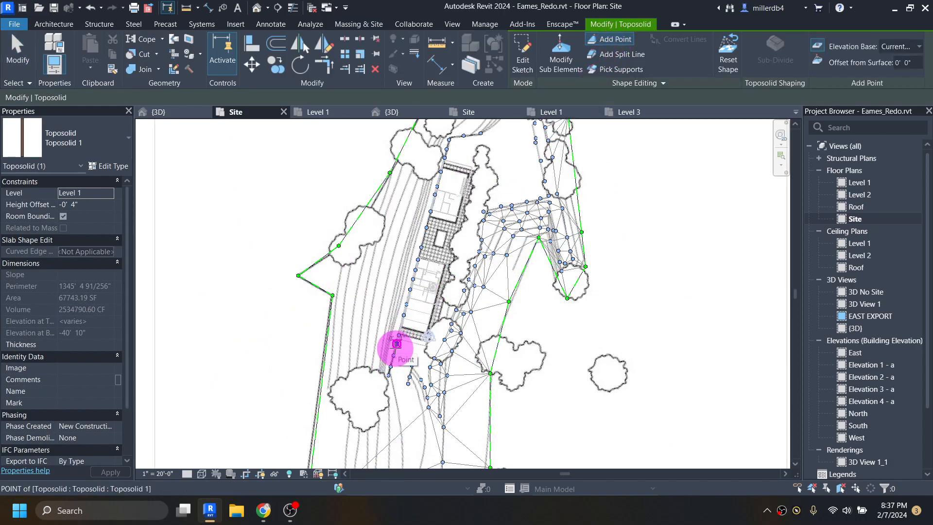
scroll(396, 344, "up", 2)
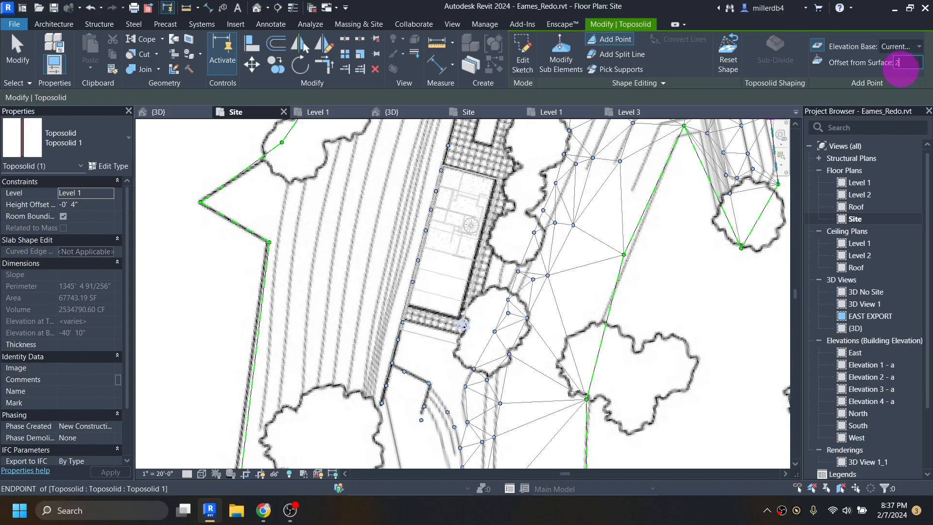
key("Return")
scroll(373, 399, "up", 2)
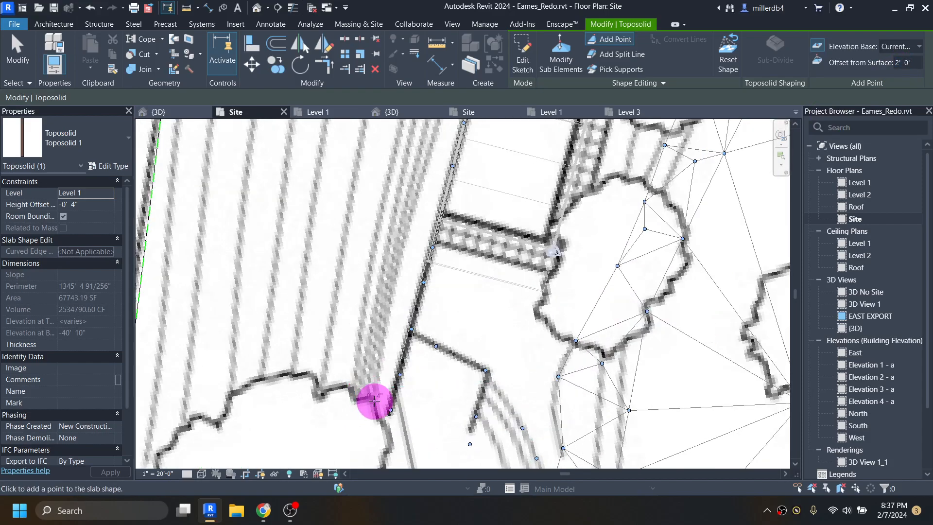
left_click(373, 400)
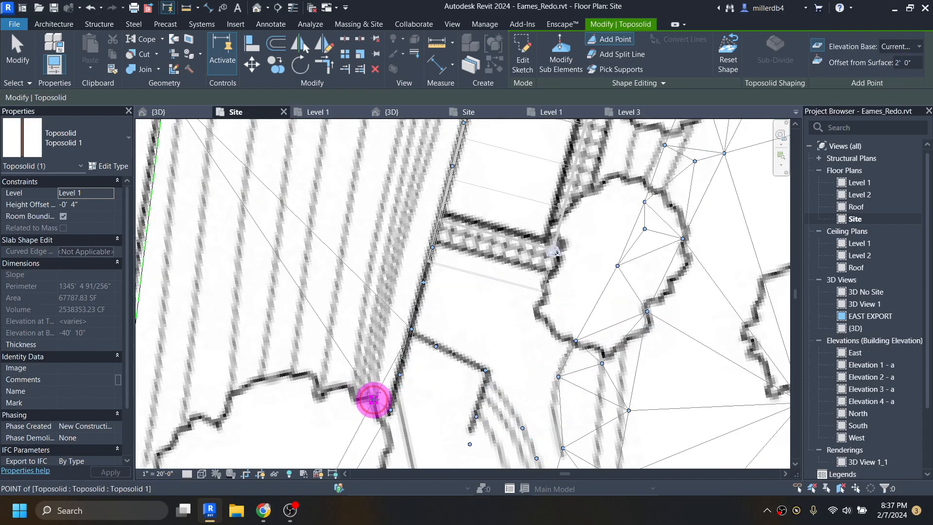
left_click(379, 349)
left_click(395, 290)
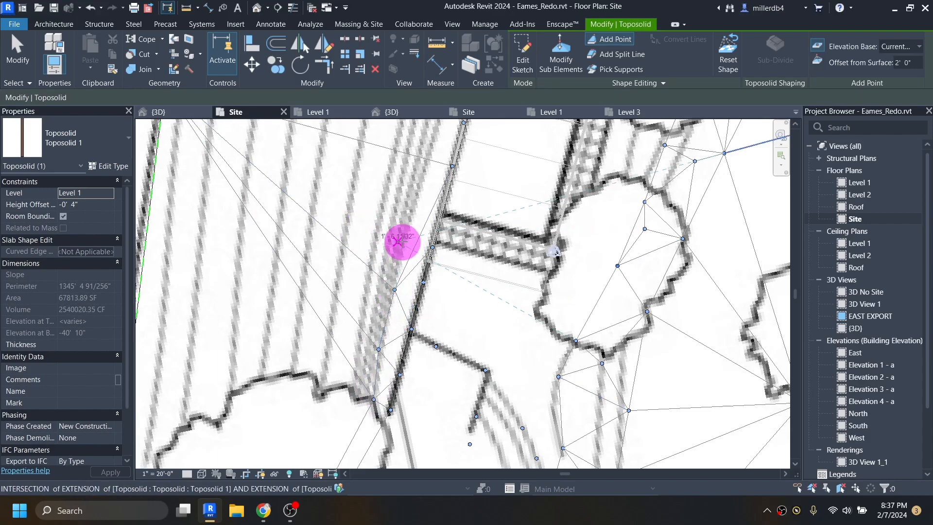
Continue the 2' points north along the contour beside the house's west wall
scroll(398, 241, "up", 2)
left_click(419, 166)
middle_click_drag(419, 165, 390, 456)
left_click(415, 314)
left_click(433, 227)
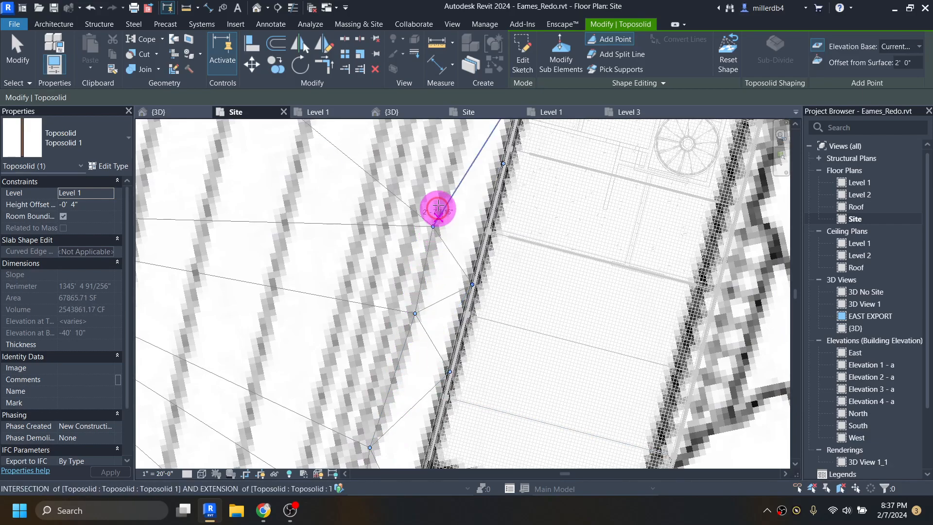
middle_click_drag(435, 213, 410, 412)
left_click(430, 328)
left_click(456, 221)
left_click(475, 141)
Extend the 2' points along the contour past the paved courtyard and beside the northern building's west wall
middle_click_drag(475, 141, 389, 374)
left_click(402, 325)
left_click(426, 236)
middle_click_drag(441, 202, 354, 433)
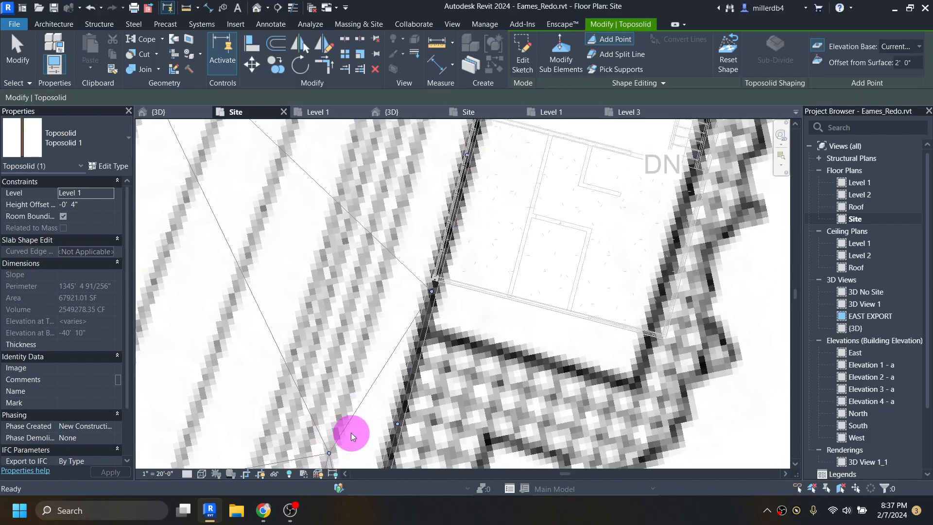
left_click(364, 337)
left_click(396, 232)
middle_click_drag(418, 183, 360, 438)
left_click(374, 342)
left_click(414, 214)
Add 2' points along the contour where it bends northeast around the northern building's upper end
middle_click_drag(414, 214, 300, 460)
left_click(313, 408)
left_click(334, 320)
left_click(391, 227)
left_click(457, 180)
left_click(517, 149)
middle_click_drag(594, 184, 433, 367)
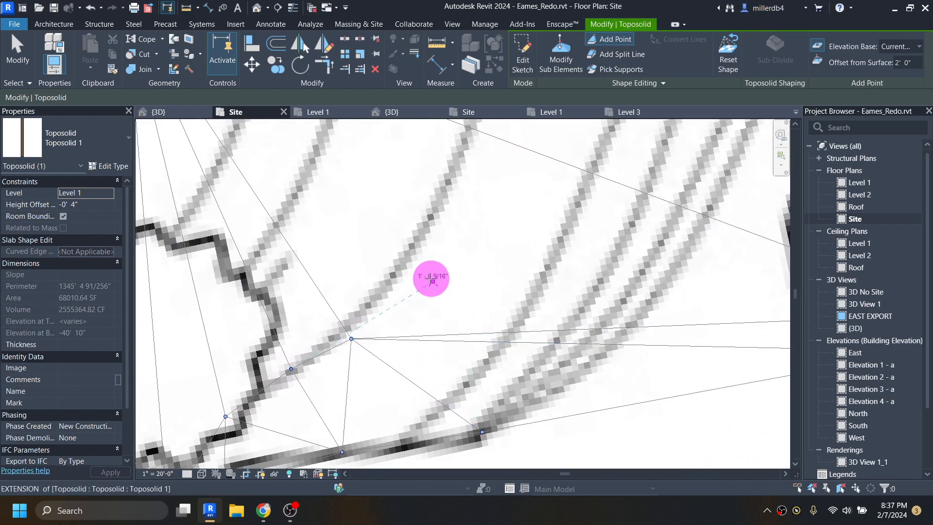
Add 2' points along the curving contour northeast of the northern building, ending beyond the tree canopy
scroll(417, 293, "down", 4)
left_click(450, 311)
left_click(482, 267)
left_click(502, 210)
left_click(532, 164)
middle_click_drag(555, 149, 451, 327)
left_click(482, 286)
left_click(536, 257)
left_click(563, 206)
left_click(597, 154)
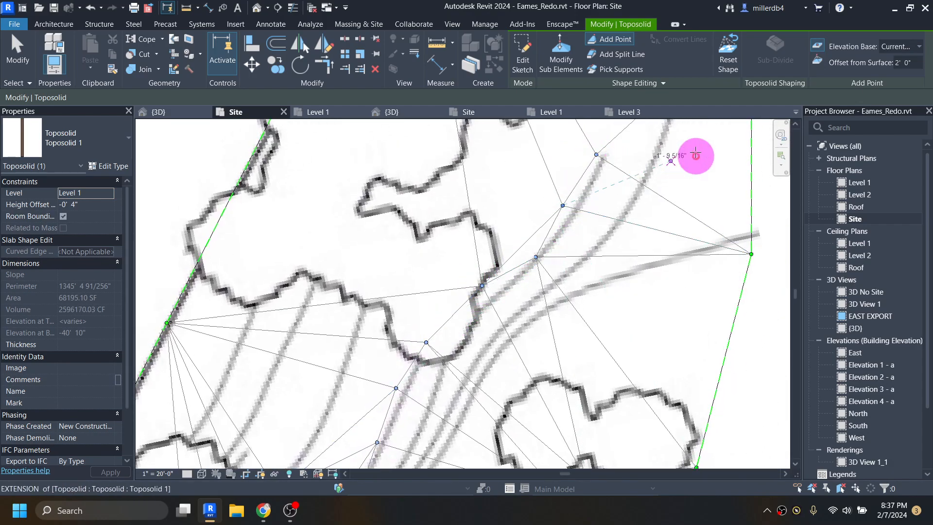
Add 2' points southward along the contour running down from the large tree southwest of the house
scroll(634, 195, "down", 4)
middle_click_drag(348, 385, 506, 221)
scroll(459, 375, "up", 3)
middle_click_drag(475, 277, 473, 230)
left_click(474, 233)
left_click(481, 276)
left_click(481, 328)
left_click(486, 374)
middle_click_drag(486, 369, 486, 279)
left_click(487, 325)
left_click(485, 371)
Complete the southern run of 2' points down to the site's southwestern boundary line
middle_click_drag(483, 375, 483, 294)
left_click(477, 329)
left_click(465, 384)
left_click(462, 426)
left_click(451, 441)
middle_click_drag(451, 428, 441, 343)
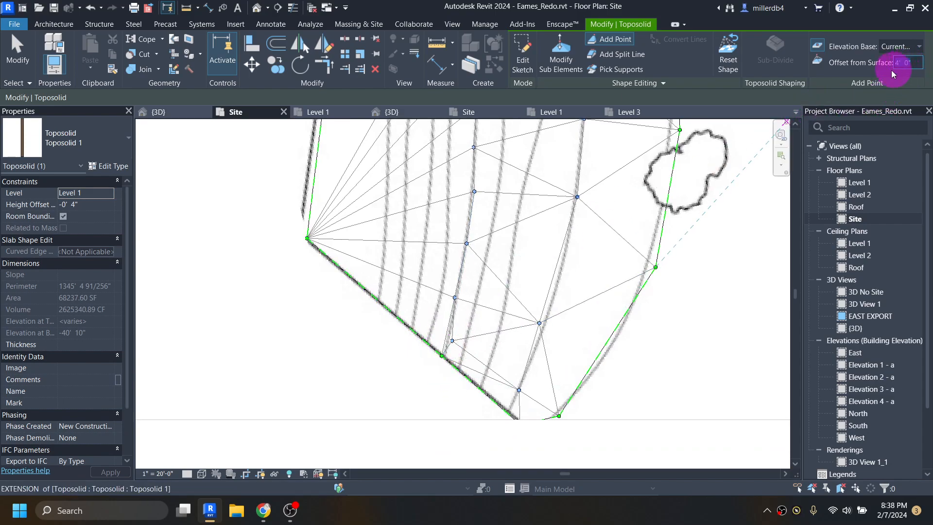
Set the offset from surface to 4' and add points up the next contour west, from the southwestern boundary to the large tree
left_click(459, 271)
left_click(425, 343)
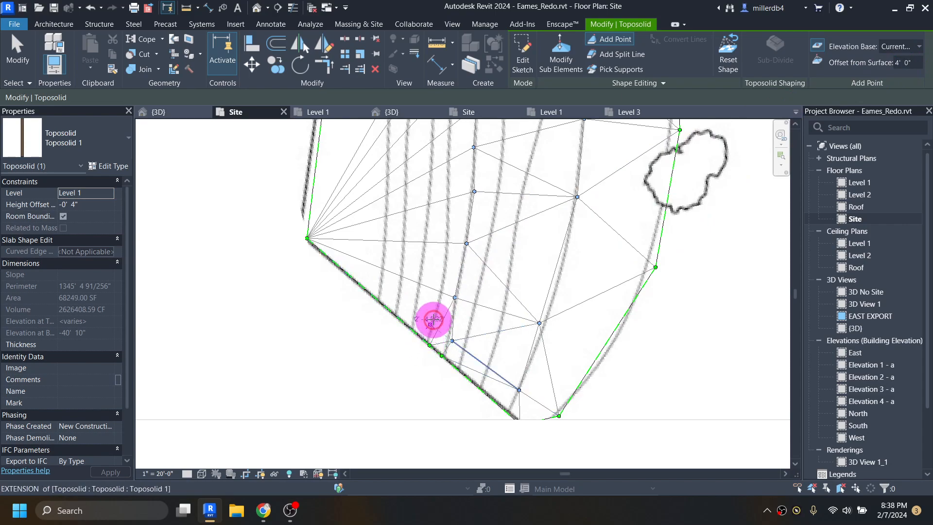
left_click(443, 295)
middle_click_drag(443, 295, 406, 389)
left_click(412, 248)
middle_click_drag(406, 198, 407, 406)
left_click(417, 354)
left_click(417, 355)
Continue the 4' points along the second contour from the large tree's northern edge up the house's west side
scroll(417, 354, "up", 2)
left_click(419, 324)
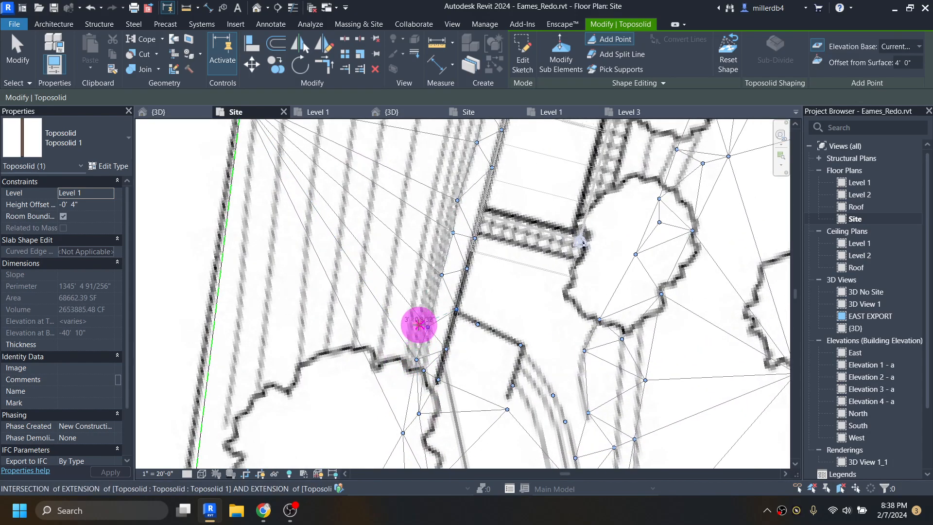
scroll(422, 349, "up", 2)
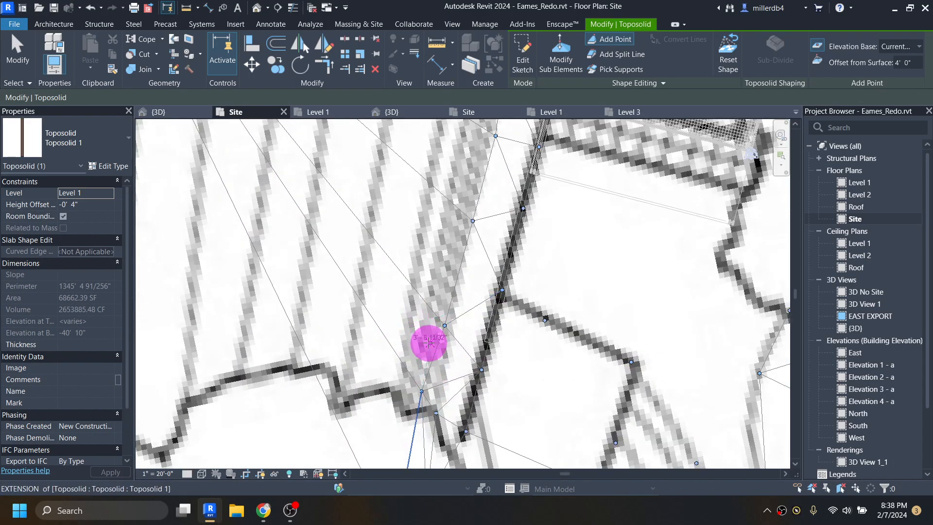
left_click(440, 281)
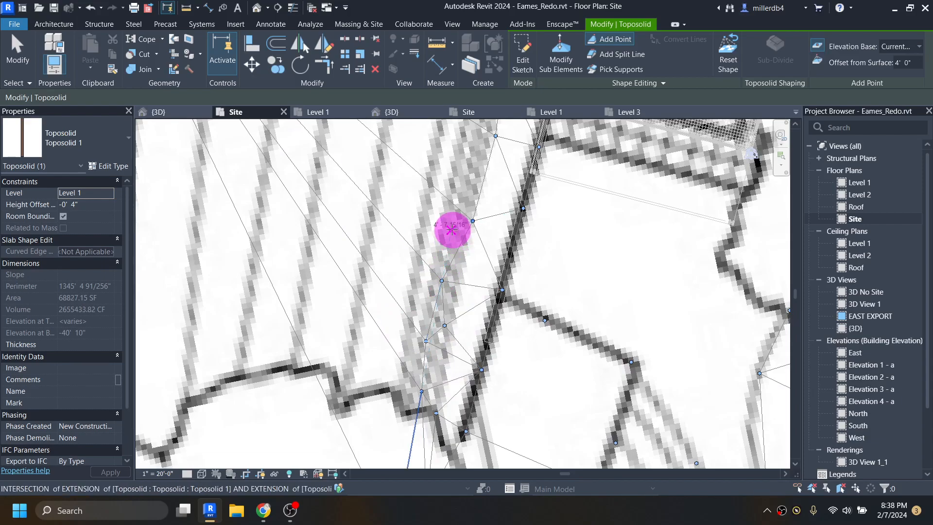
middle_click_drag(454, 212, 450, 322)
middle_click_drag(462, 253, 423, 384)
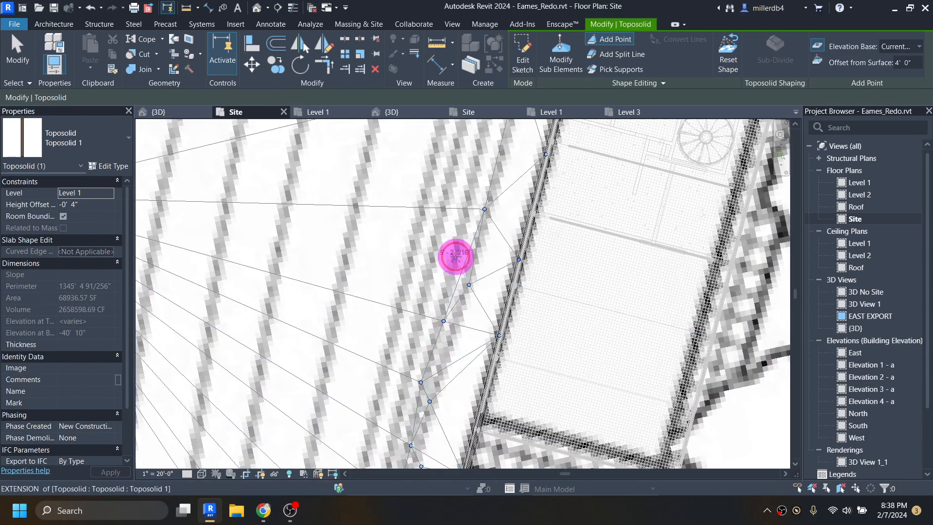
left_click(474, 183)
middle_click_drag(469, 191, 377, 474)
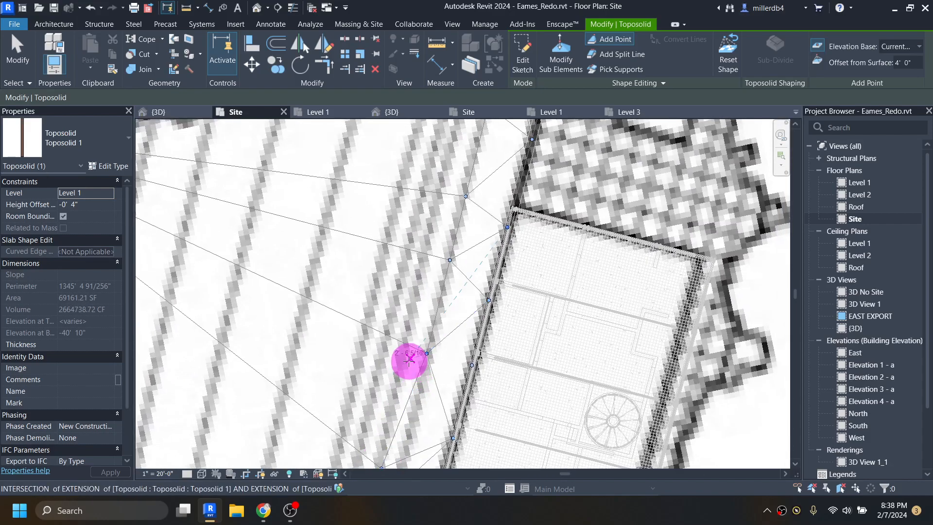
left_click(400, 362)
left_click(413, 292)
left_click(435, 226)
Add 4' points along the second contour beside the paved courtyard between the two buildings
middle_click_drag(435, 226, 433, 372)
left_click(423, 359)
left_click(452, 293)
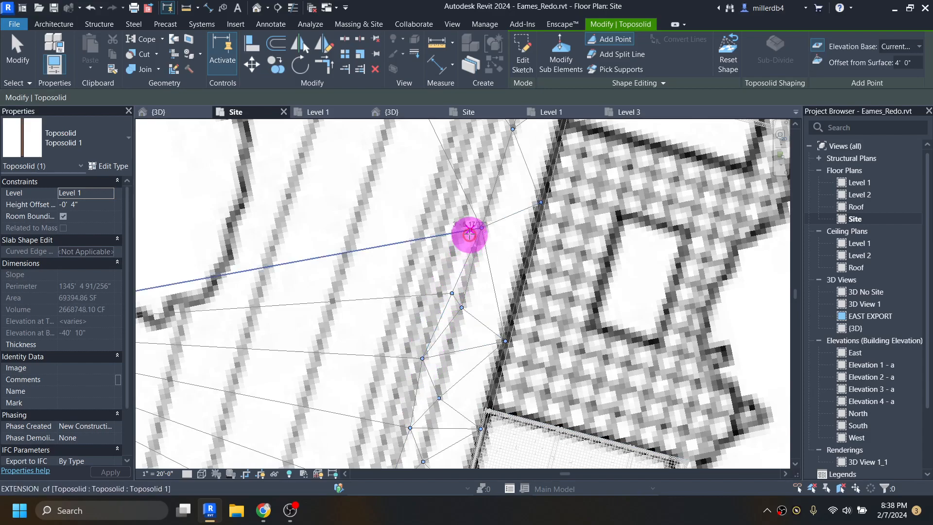
left_click(464, 219)
left_click(482, 180)
middle_click_drag(482, 180, 425, 393)
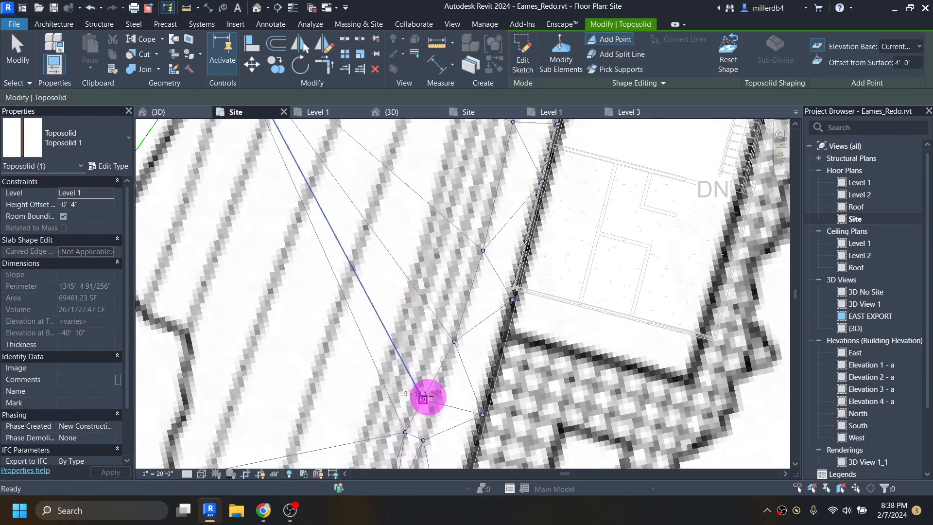
Add 4' points along the second contour beside the northern building's west wall
middle_click_drag(510, 175, 478, 300)
left_click(456, 283)
middle_click_drag(470, 216, 410, 364)
left_click(430, 303)
left_click(470, 193)
middle_click_drag(474, 200, 378, 448)
left_click(415, 380)
Add 4' points along the second contour as it curves northeast beyond the northern building
left_click(459, 341)
left_click(508, 301)
left_click(564, 239)
middle_click_drag(567, 234, 520, 431)
left_click(574, 362)
left_click(614, 312)
left_click(652, 212)
middle_click_drag(646, 175, 503, 521)
Finish the run of 4' points through the northern tree canopy toward the site's northern end
left_click(542, 454)
scroll(578, 382, "down", 2)
left_click(592, 365)
scroll(656, 324, "down", 2)
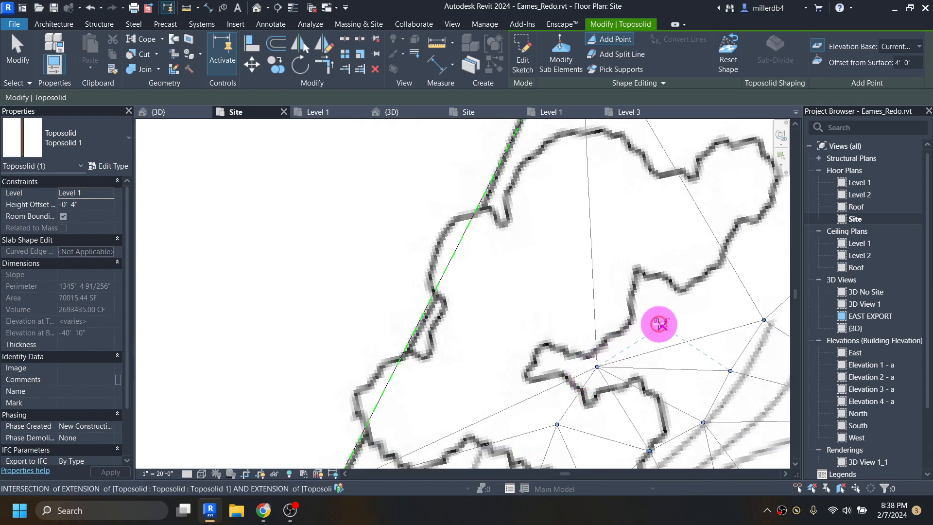
left_click(656, 301)
left_click(678, 244)
left_click(700, 187)
Set the offset from surface to 8' and add points along the third contour, starting from the site's southern boundary
scroll(631, 362, "down", 2)
middle_click_drag(602, 423, 649, 237)
middle_click_drag(530, 482, 567, 328)
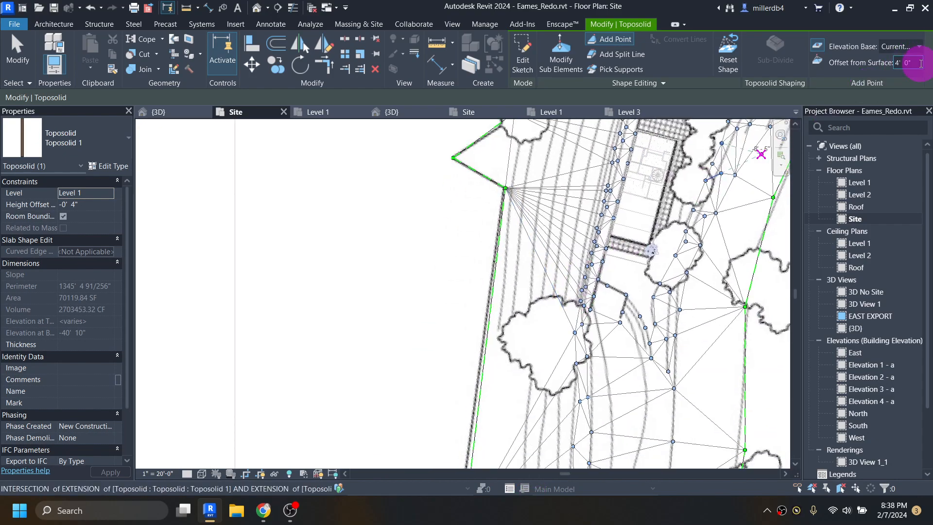
key("Return")
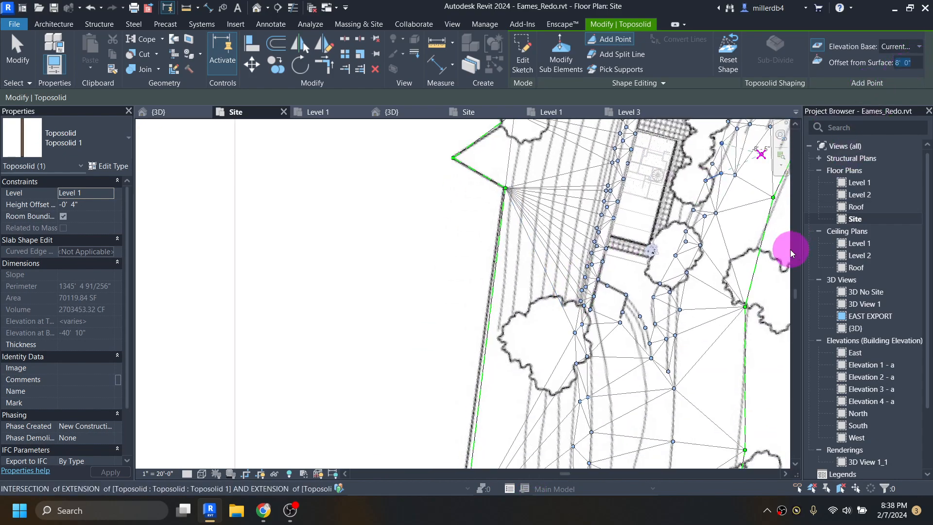
scroll(788, 251, "up", 1)
middle_click_drag(597, 344, 654, 199)
middle_click_drag(578, 405, 581, 287)
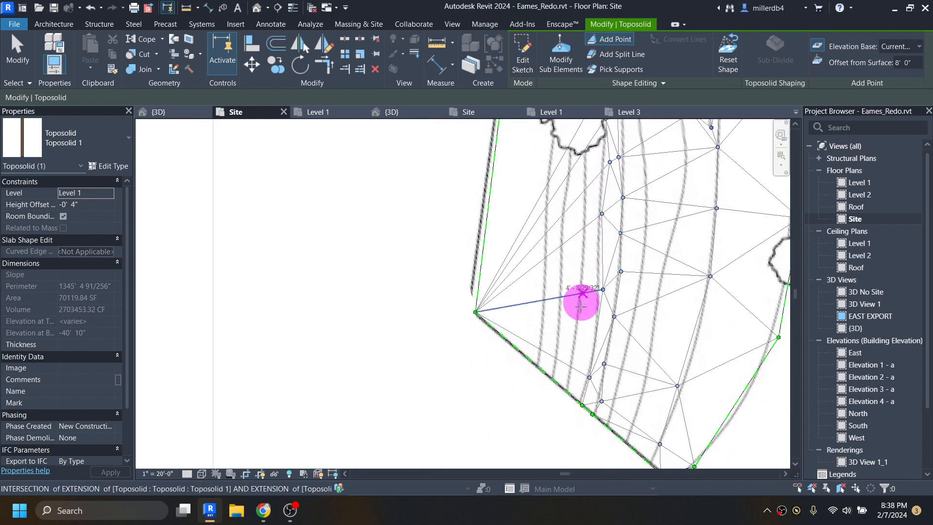
left_click(564, 390)
left_click(576, 362)
left_click(583, 291)
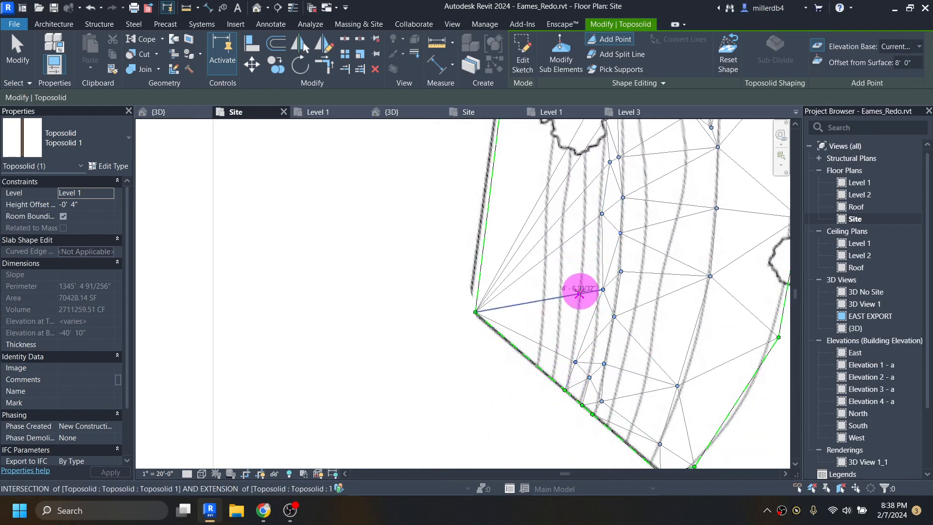
Add 8' points along the third contour through the large southern tree to the south end of the southern building
middle_click_drag(598, 146, 566, 430)
left_click(569, 362)
left_click(574, 309)
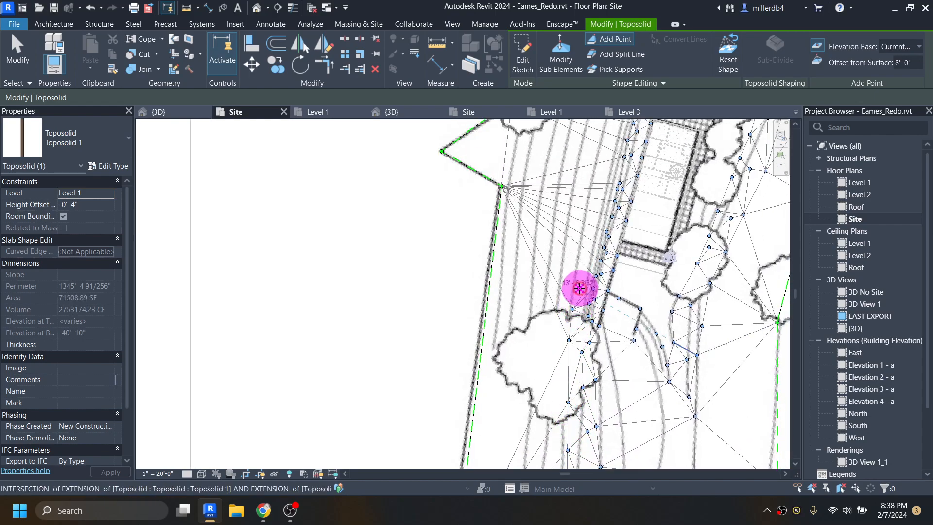
scroll(579, 288, "up", 2)
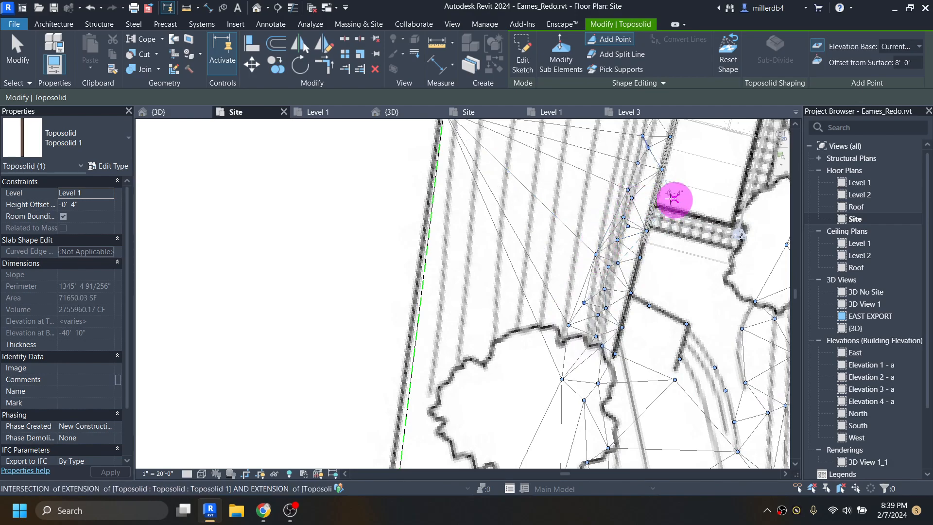
middle_click_drag(622, 159, 574, 316)
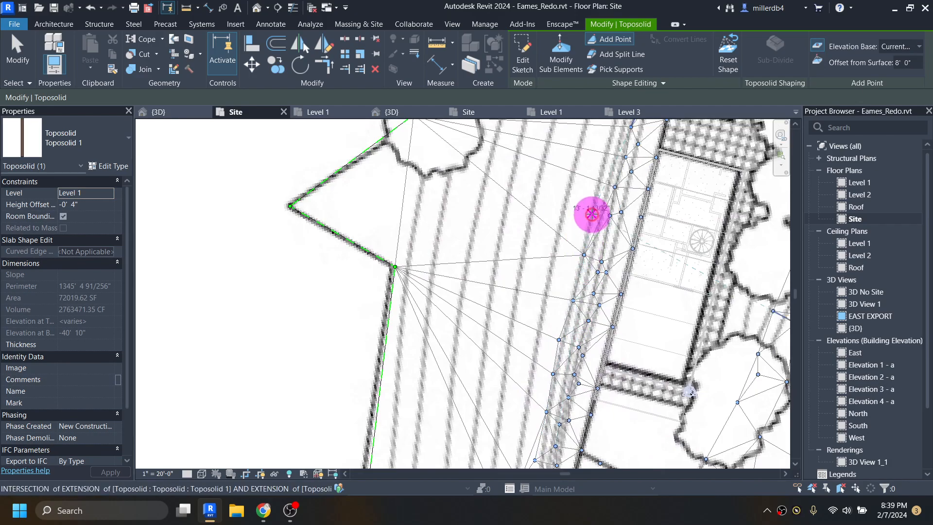
Add 8' points along the third contour west of both buildings and the courtyard, following its curve northeast beyond the northern building
middle_click_drag(604, 160, 576, 315)
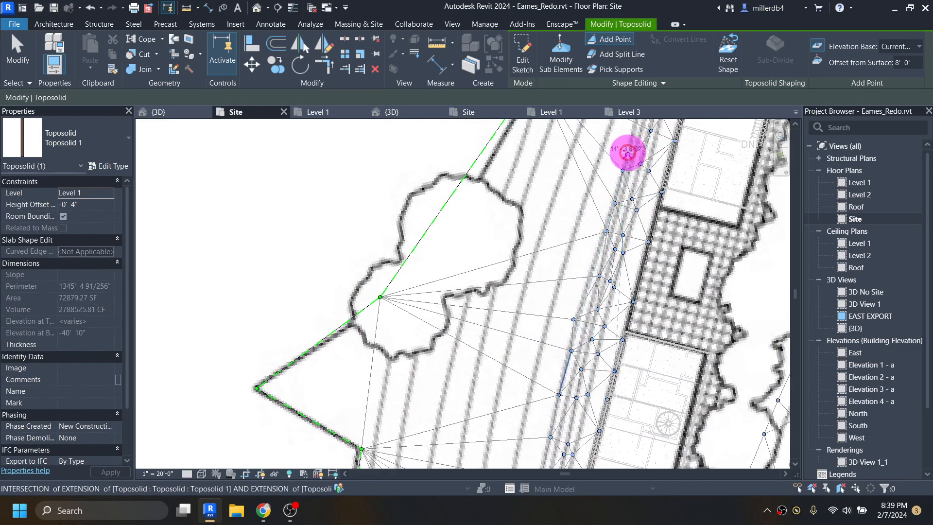
middle_click_drag(630, 144, 540, 344)
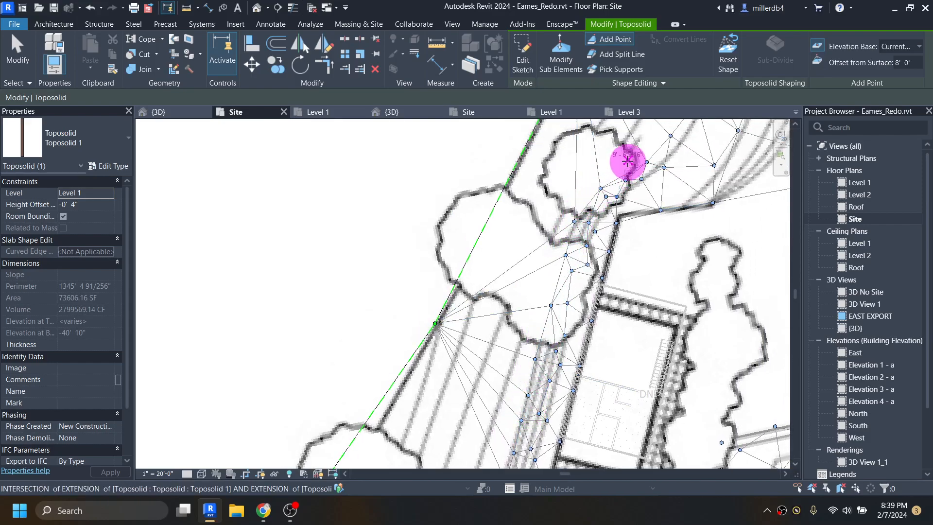
middle_click_drag(647, 146, 583, 298)
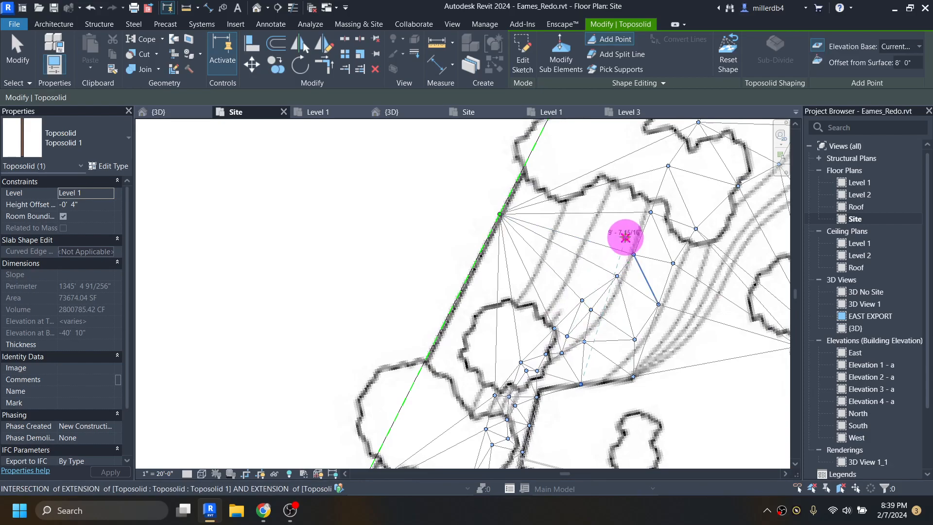
middle_click_drag(646, 160, 558, 349)
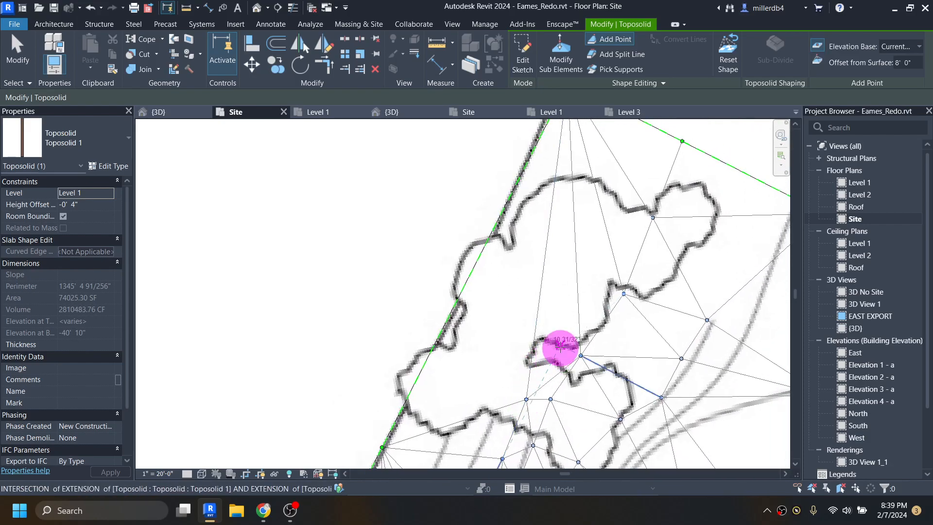
Finish the run of 8' points through the northern tree canopy, ending on the site's northern boundary
left_click(605, 255)
left_click(626, 203)
middle_click_drag(630, 195, 620, 265)
left_click(639, 195)
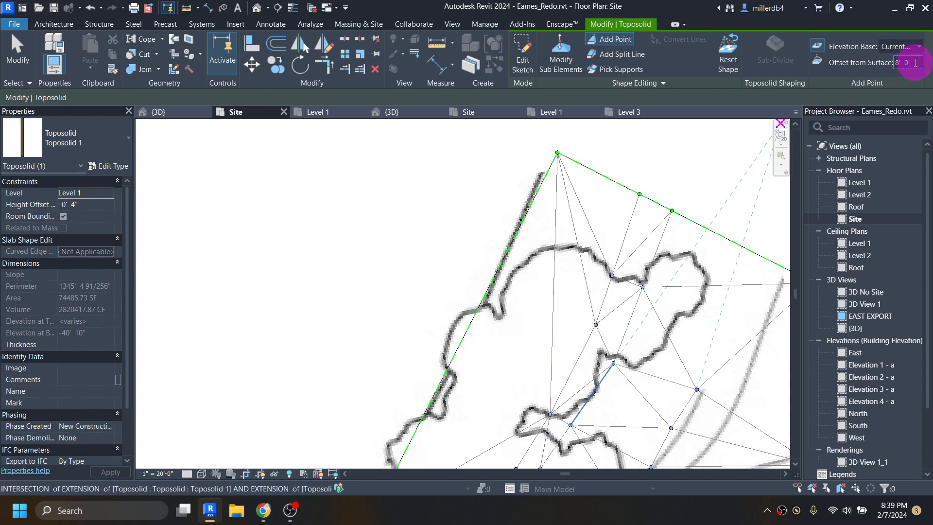
Set the offset from surface to 12' and add points along the fourth contour, from the large southern tree toward the southern building
type("12")
key("Return")
middle_click_drag(493, 369, 720, 2)
middle_click_drag(600, 427, 592, 150)
middle_click_drag(559, 302, 597, 90)
middle_click_drag(517, 348, 531, 270)
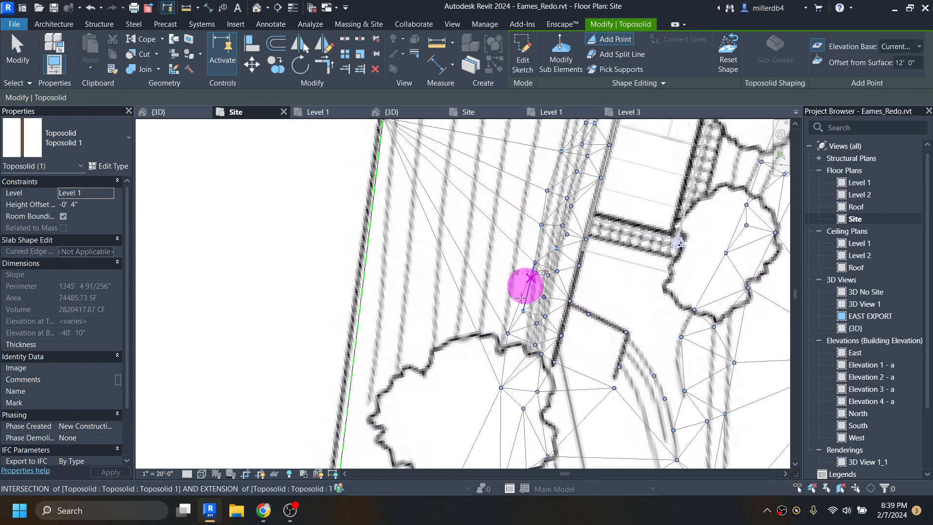
left_click(495, 334)
left_click(511, 283)
left_click(523, 191)
middle_click_drag(543, 196, 545, 243)
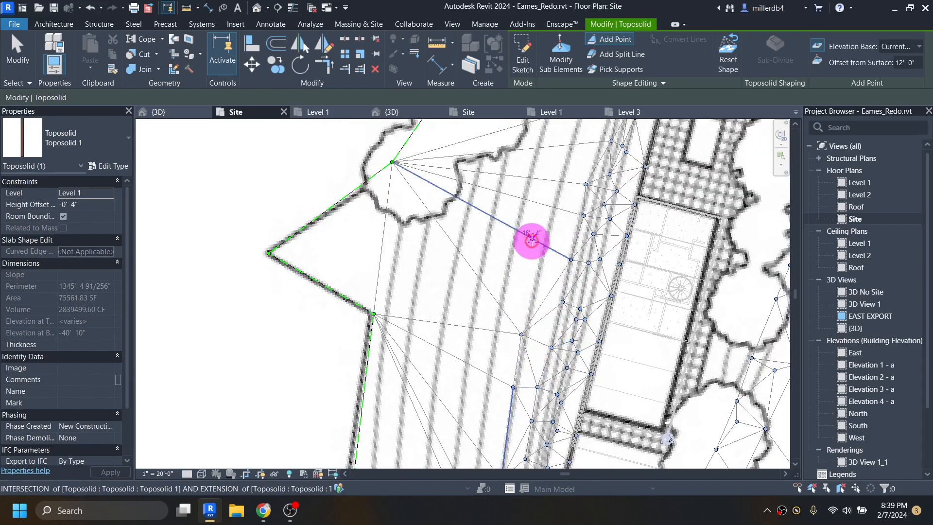
Add 12' points along the fourth contour west of the southern building, the paved courtyard and the northern building
left_click(542, 245)
left_click(560, 188)
left_click(569, 153)
middle_click_drag(569, 146, 489, 395)
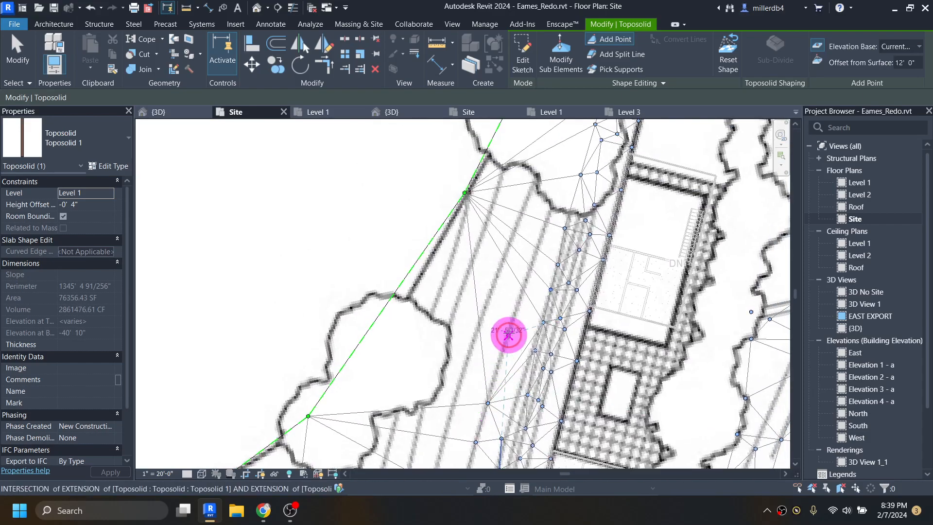
left_click(535, 254)
left_click(575, 143)
Add 12' points along the fourth contour as it passes the trees and curves northeast beyond the northern building
middle_click_drag(575, 144, 509, 407)
left_click(524, 364)
left_click(560, 295)
left_click(592, 260)
left_click(631, 212)
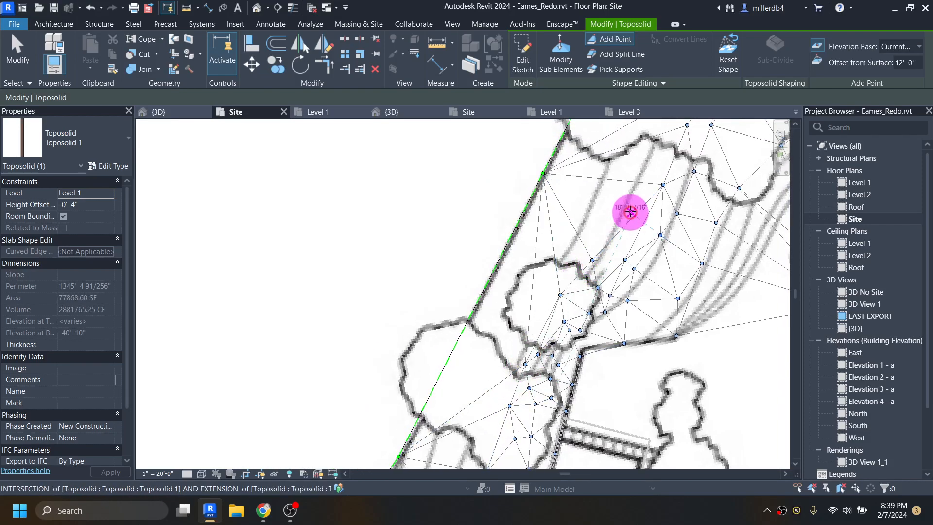
left_click(653, 137)
Continue the 12' points through the northern tree canopy and end the run on the site's northern boundary
middle_click_drag(658, 165, 563, 359)
left_click(587, 291)
left_click(617, 221)
left_click(664, 161)
middle_click_drag(671, 160, 545, 387)
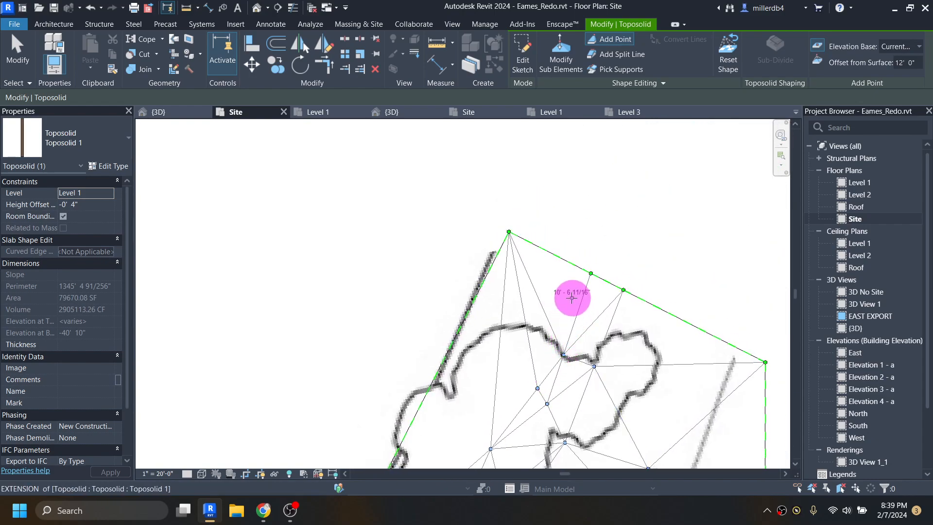
left_click(569, 275)
left_click(573, 264)
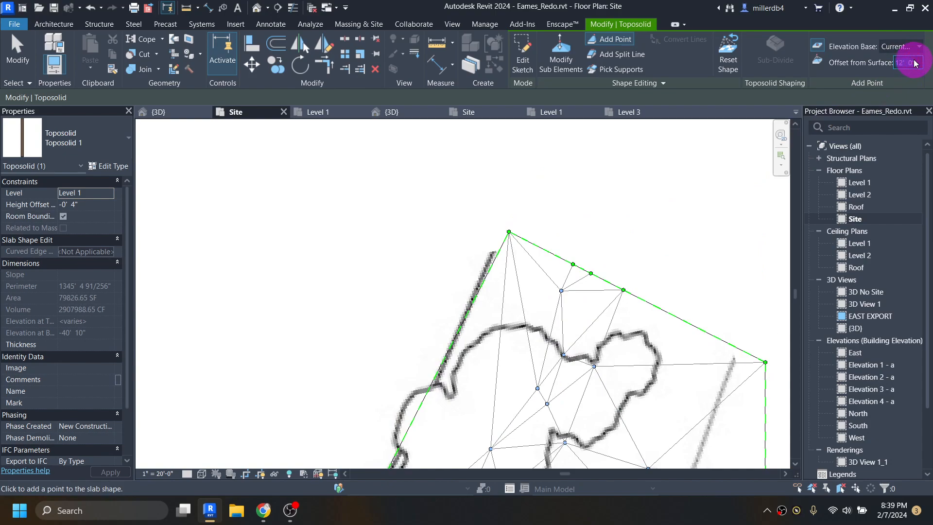
Set the offset from surface to 16' and add points from the northern boundary southwest through the northern tree canopy
left_click(540, 248)
left_click(513, 333)
left_click(478, 424)
middle_click_drag(479, 406, 608, 180)
left_click(571, 251)
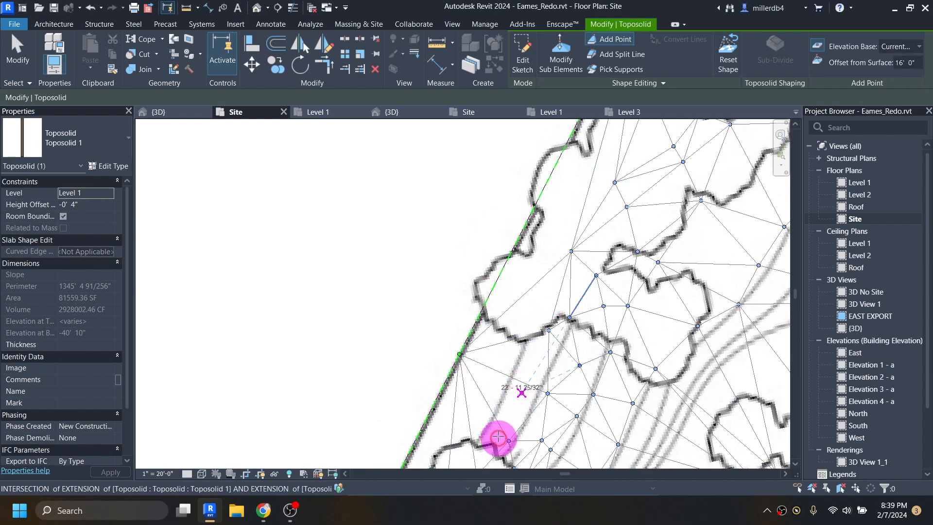
Add 16' points southward along the fifth contour, through the trees northwest of the northern building and beside its west side
middle_click_drag(499, 437, 599, 194)
left_click(570, 241)
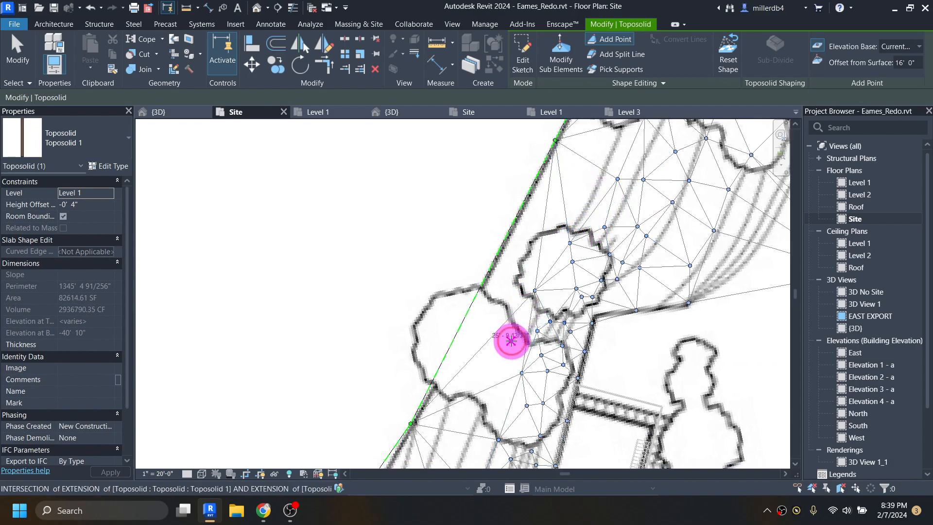
middle_click_drag(477, 418, 587, 138)
left_click(552, 189)
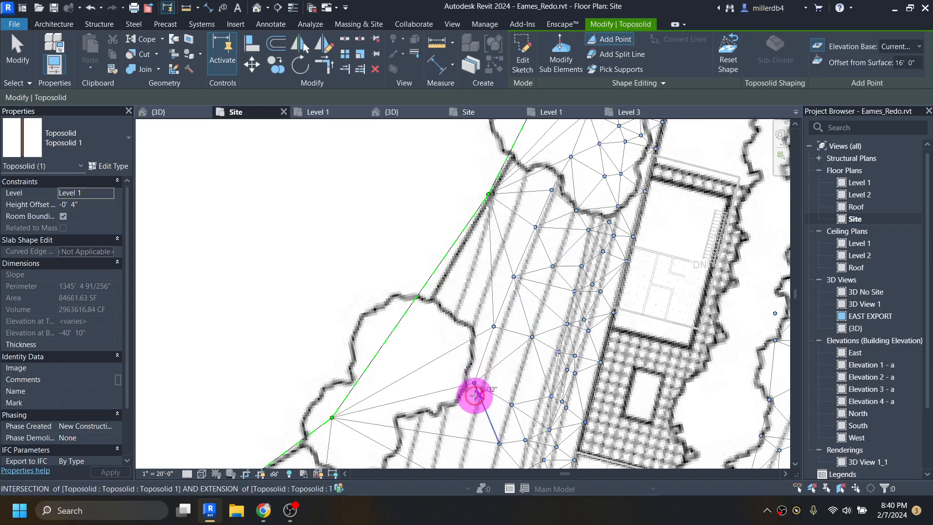
Add 16' points southward along the fifth contour west of the paved courtyard and the southern building
middle_click_drag(475, 395, 545, 167)
left_click(520, 251)
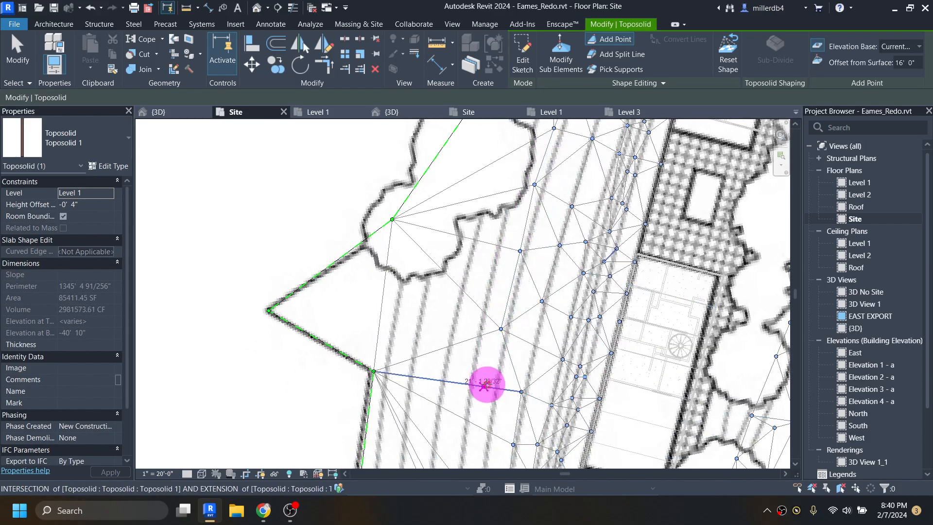
middle_click_drag(488, 408, 504, 177)
left_click(496, 228)
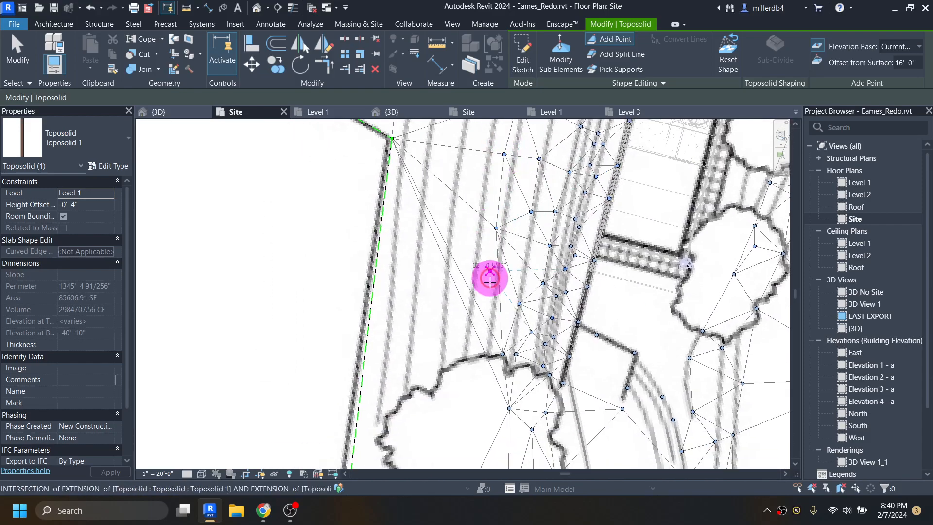
Finish the 16' points along the fifth contour from the large southern tree down to the site's southern boundary
left_click(475, 368)
middle_click_drag(470, 457, 489, 226)
left_click(492, 208)
middle_click_drag(479, 392, 509, 175)
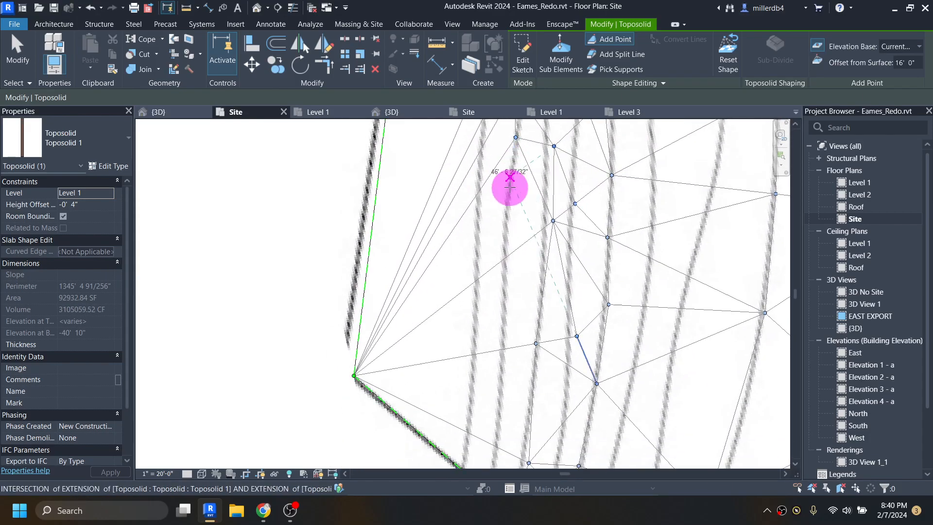
left_click(495, 314)
middle_click_drag(495, 392, 517, 329)
left_click(519, 332)
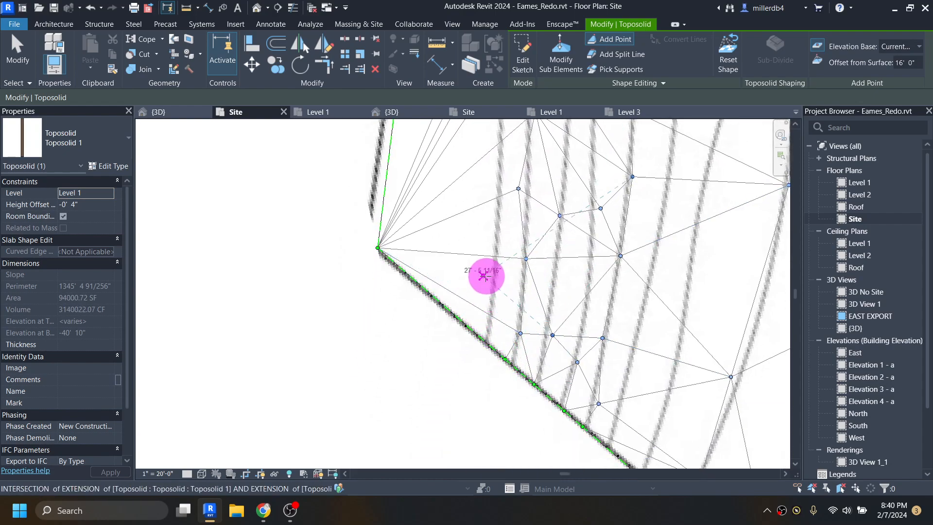
Set the offset from surface to 20' and add points near the western boundary, from the southern boundary north to the large tree
scroll(485, 276, "down", 6)
middle_click_drag(448, 242, 452, 365)
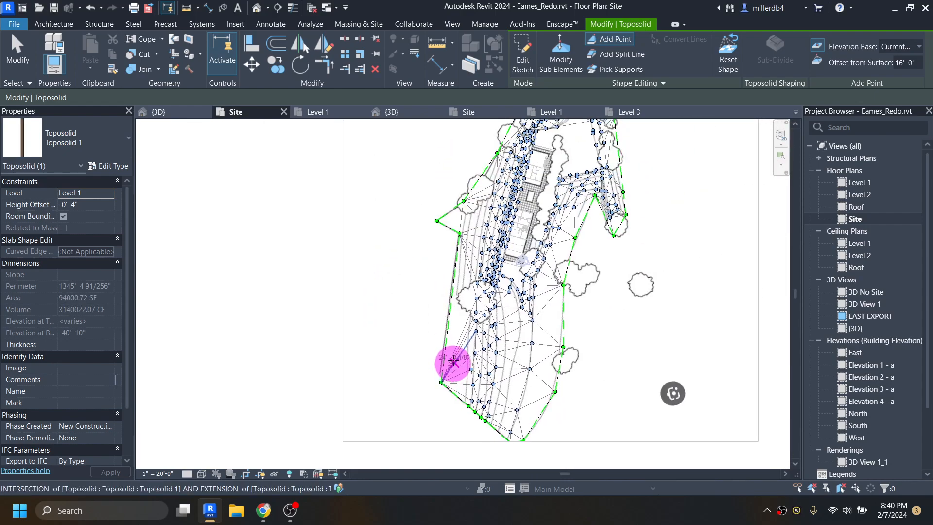
left_click(910, 70)
type("20")
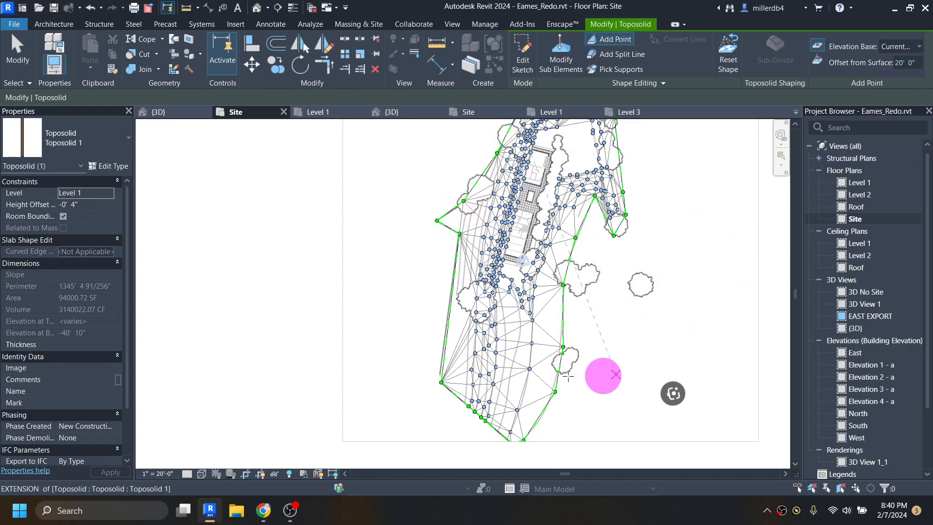
left_click(457, 394)
left_click(456, 375)
left_click(459, 344)
left_click(462, 312)
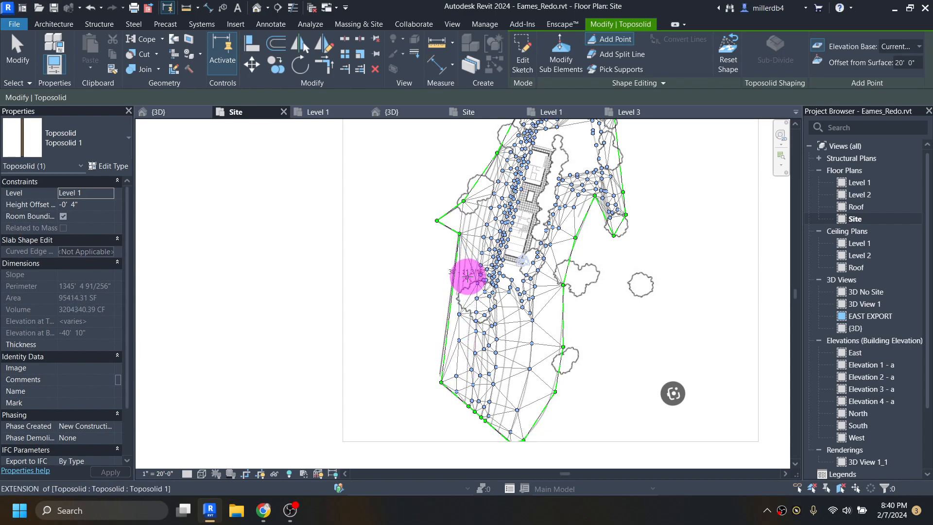
Add 20' points northward along the western slope, past the southern building, the courtyard and the northern building
scroll(462, 275, "up", 3)
left_click(479, 208)
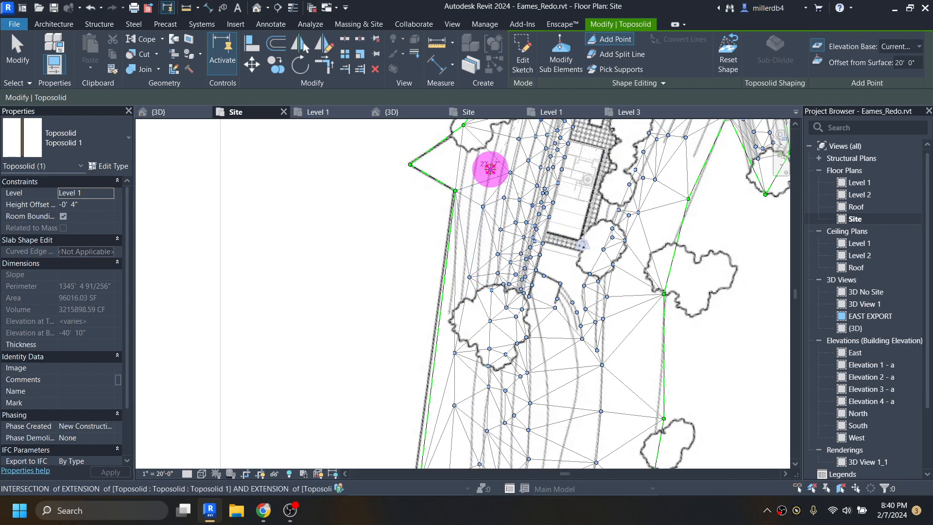
middle_click_drag(489, 167, 465, 330)
left_click(474, 294)
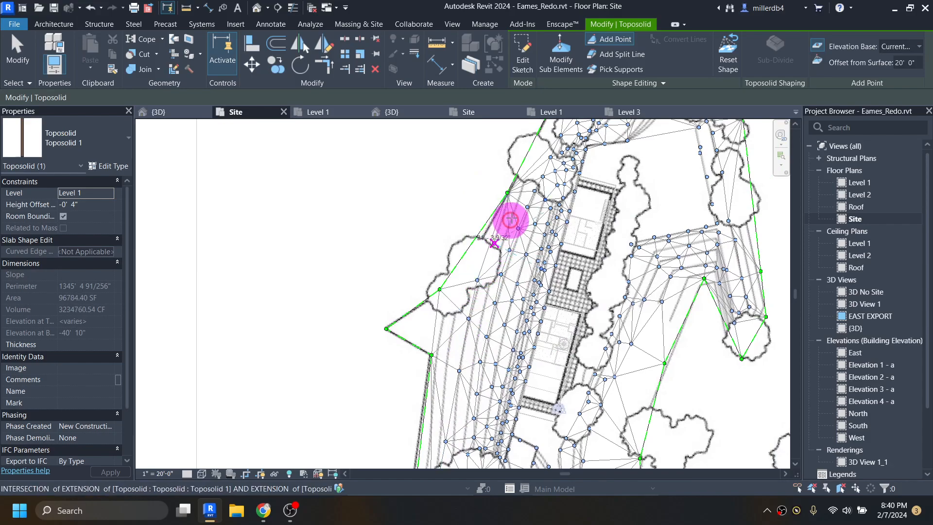
middle_click_drag(535, 168, 494, 270)
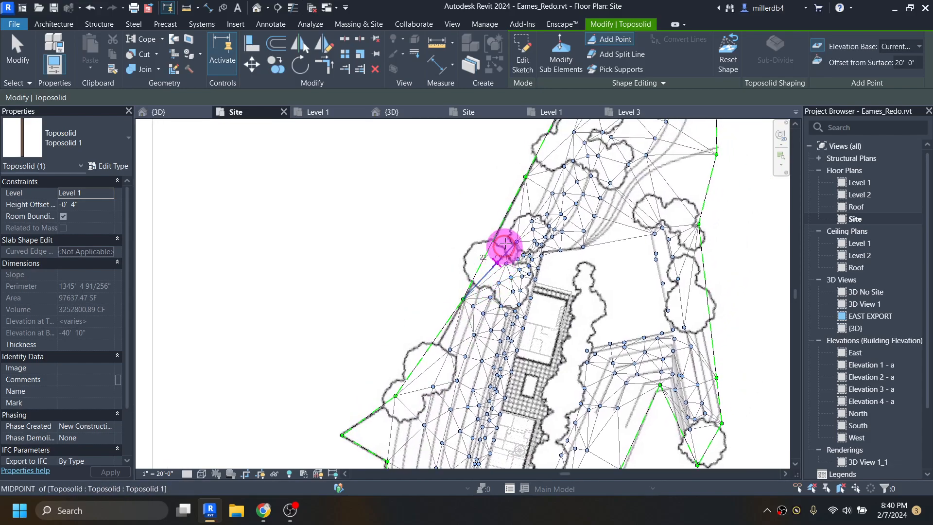
Finish the 20' points along the western boundary beyond the northern building and through the northern tree canopy
left_click(539, 188)
middle_click_drag(554, 162, 494, 291)
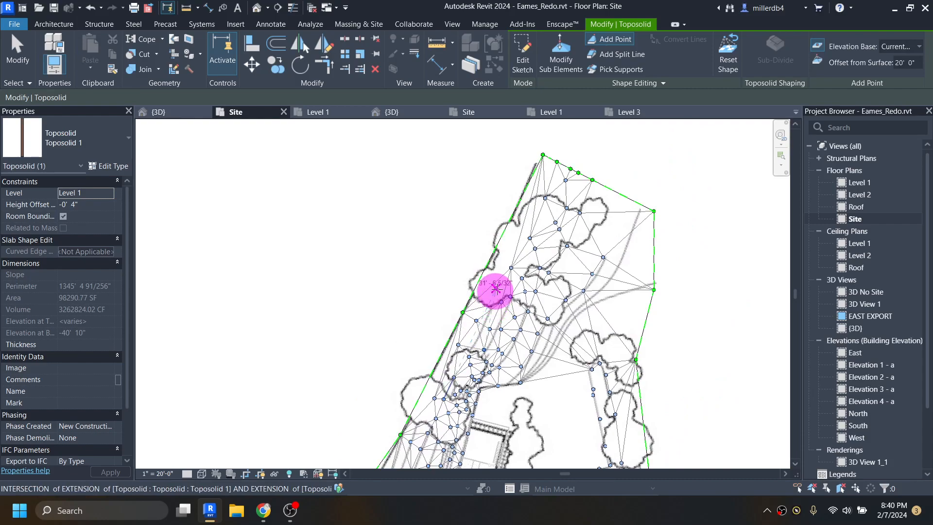
left_click(514, 236)
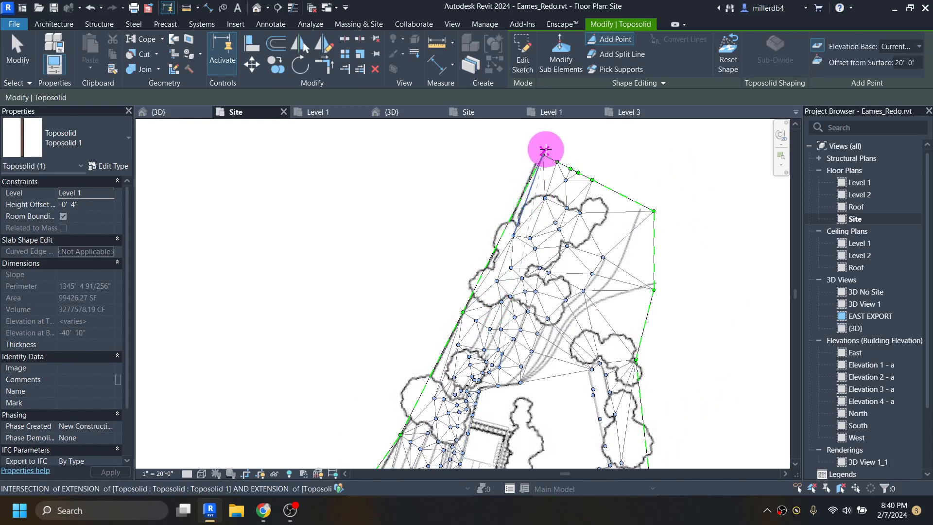
Stop adding points and set the elevation of the site's northernmost corner point to 24'
key("Escape")
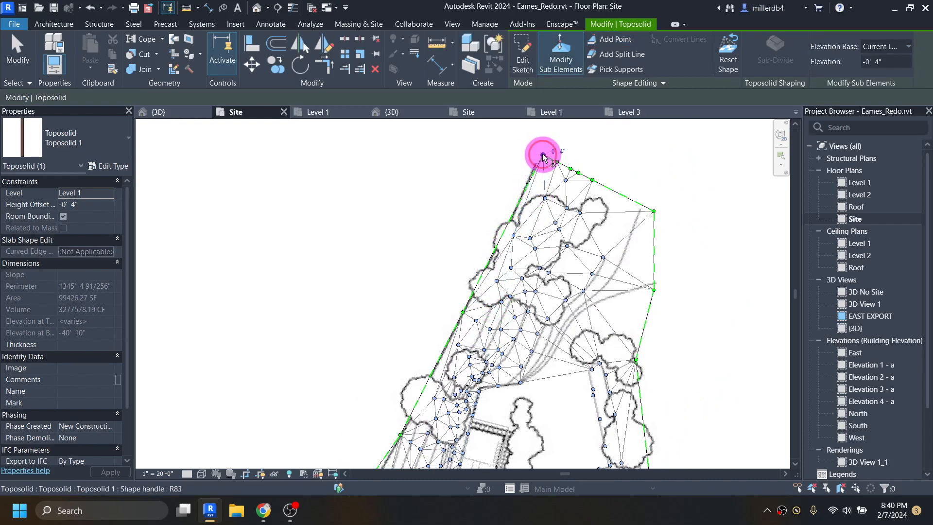
left_click(543, 155)
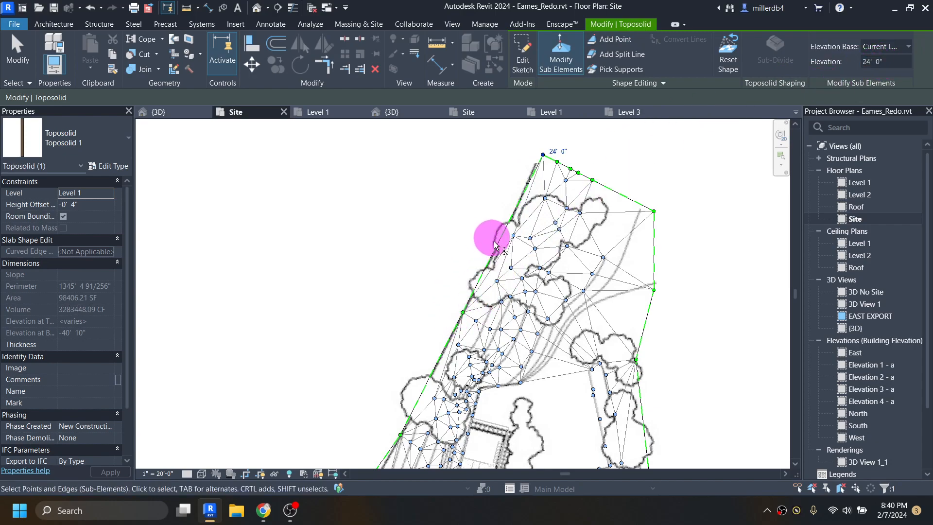
Set the two western boundary points north of and beside the northern building to an elevation of 24'
left_click(462, 311)
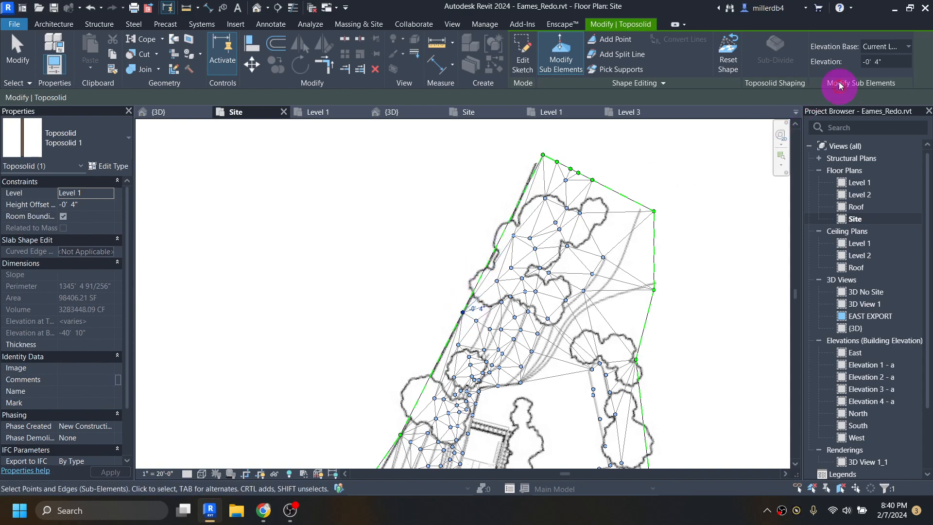
middle_click_drag(377, 451, 578, 183)
left_click_drag(565, 149, 607, 179)
left_click(892, 64)
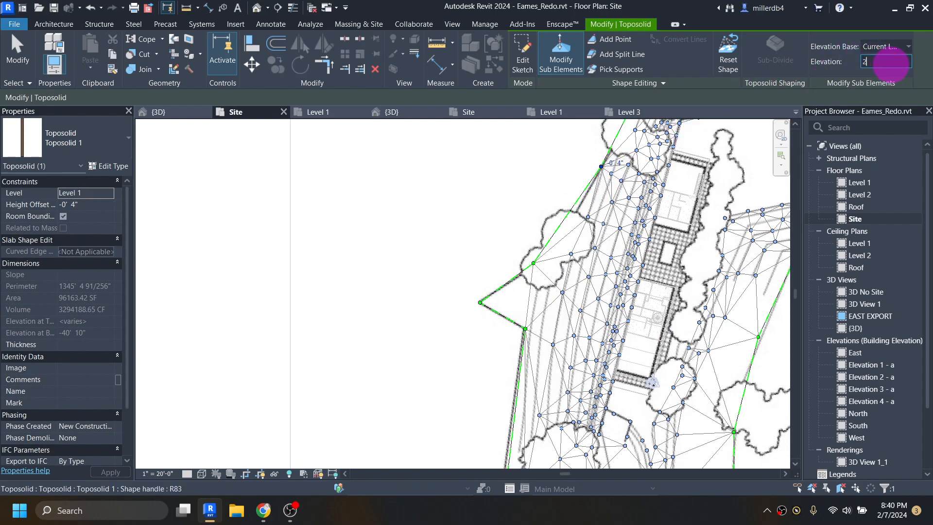
Select the three corner points of the triangular projection on the western boundary and set their elevation to 24'
left_click_drag(461, 244, 557, 364)
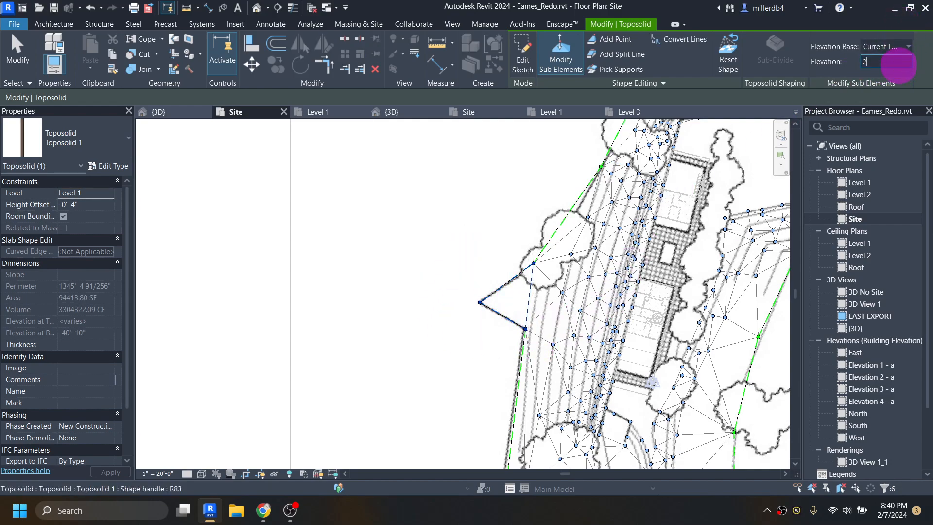
left_click(898, 65)
type("24")
key("Return")
Set the elevation of the site's southwestern corner point to 24' and finish editing the toposolid's shape
middle_click_drag(496, 350, 535, 87)
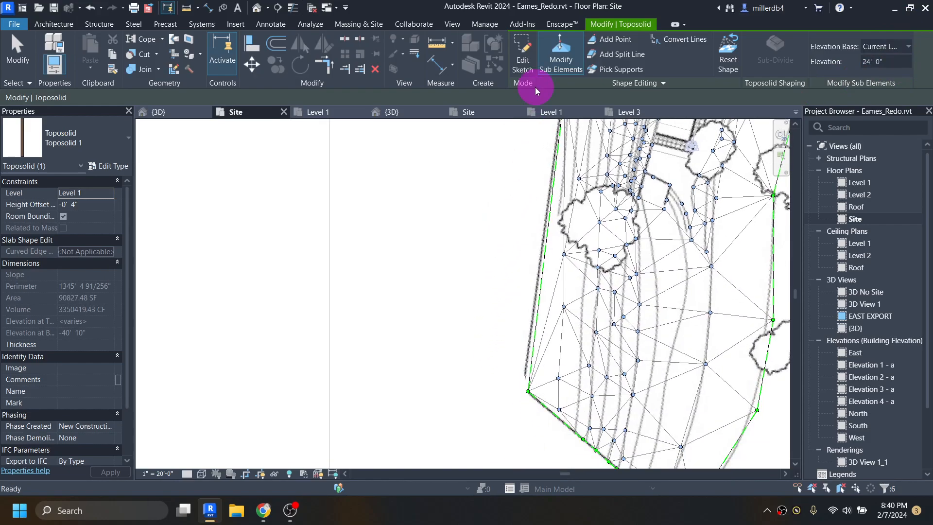
middle_click_drag(510, 337, 521, 254)
left_click(531, 257)
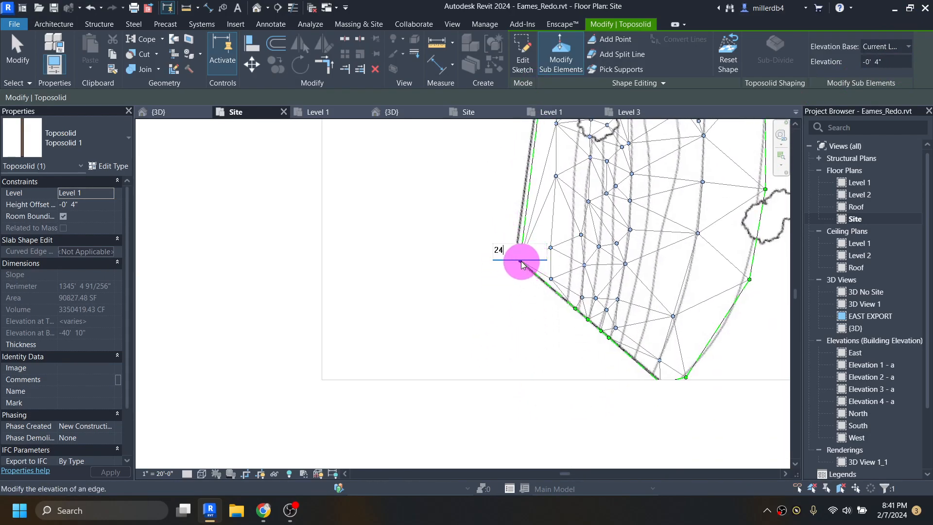
left_click(459, 318)
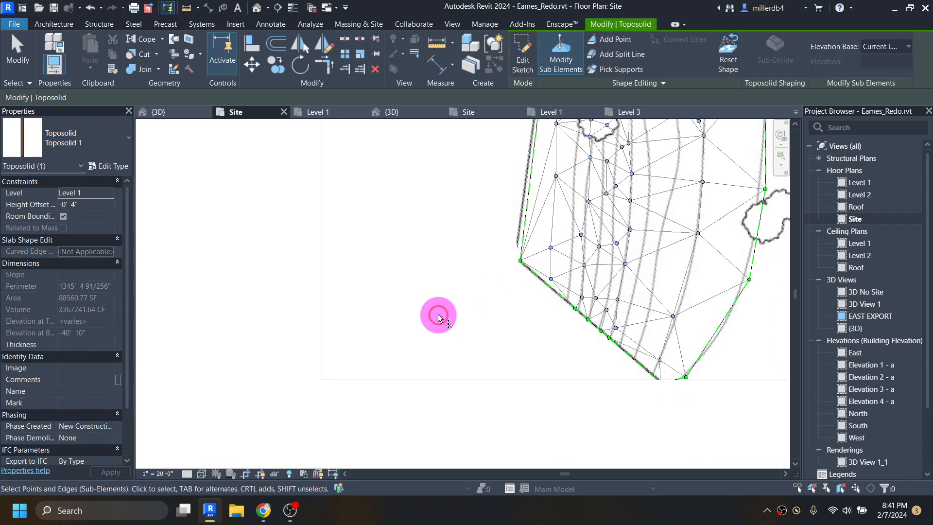
left_click(439, 318)
scroll(504, 317, "down", 5)
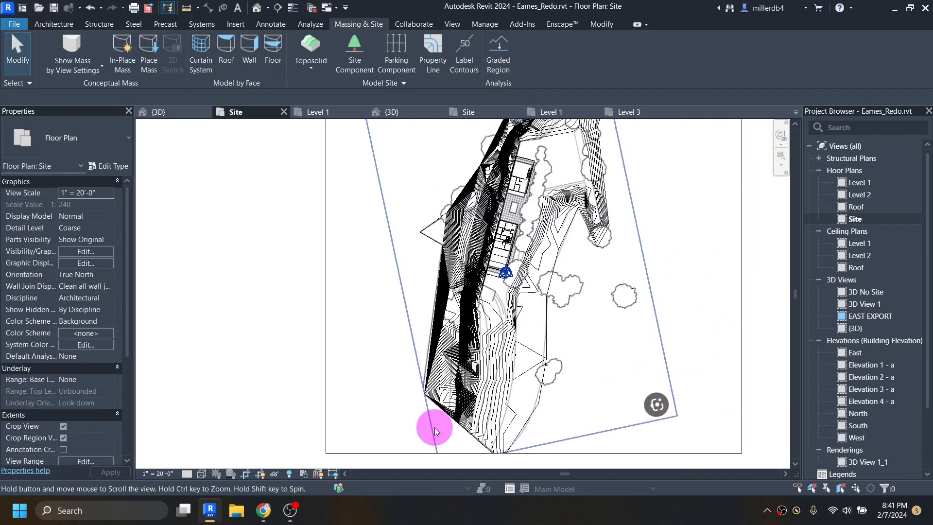
In the default 3D view, set the elevation of the toposolid's spiking point beside the triangular western projection to 18'
left_click(251, 9)
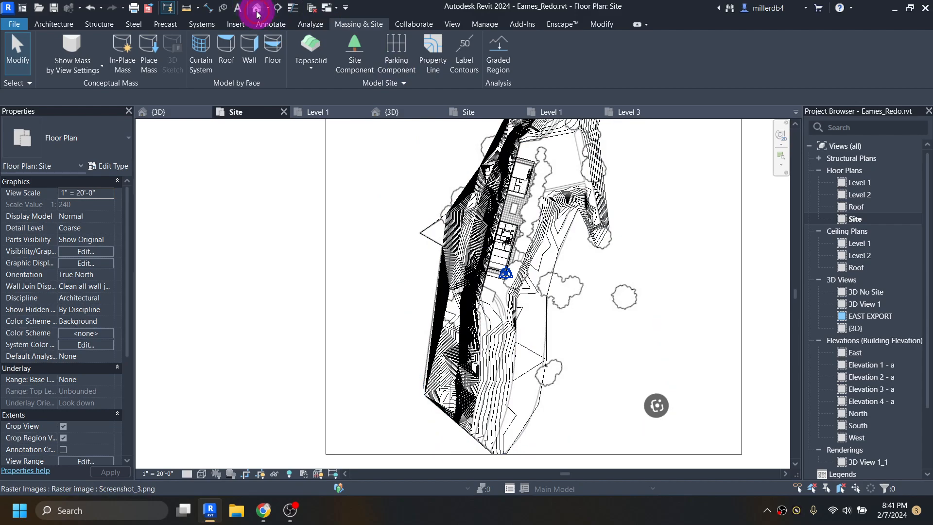
middle_click_drag(374, 303, 483, 197, "shift")
left_click(214, 243)
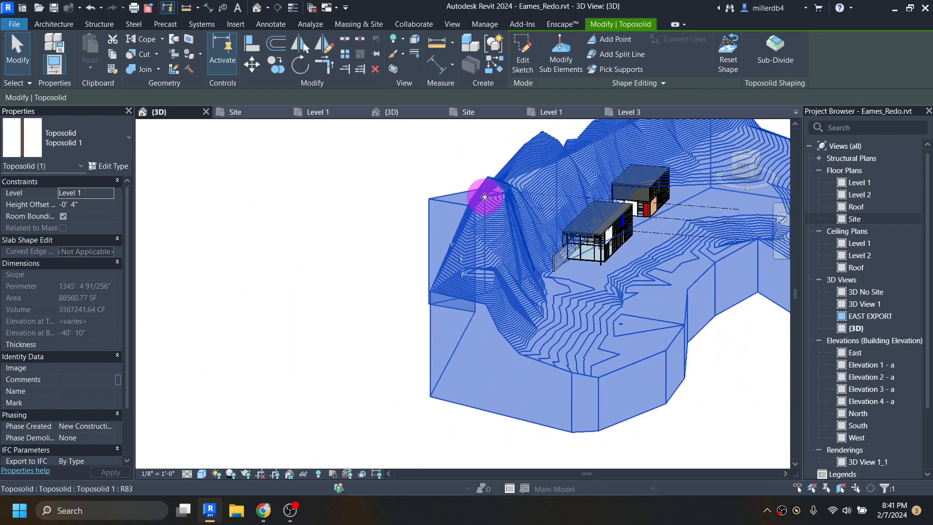
left_click(593, 43)
scroll(487, 177, "up", 2)
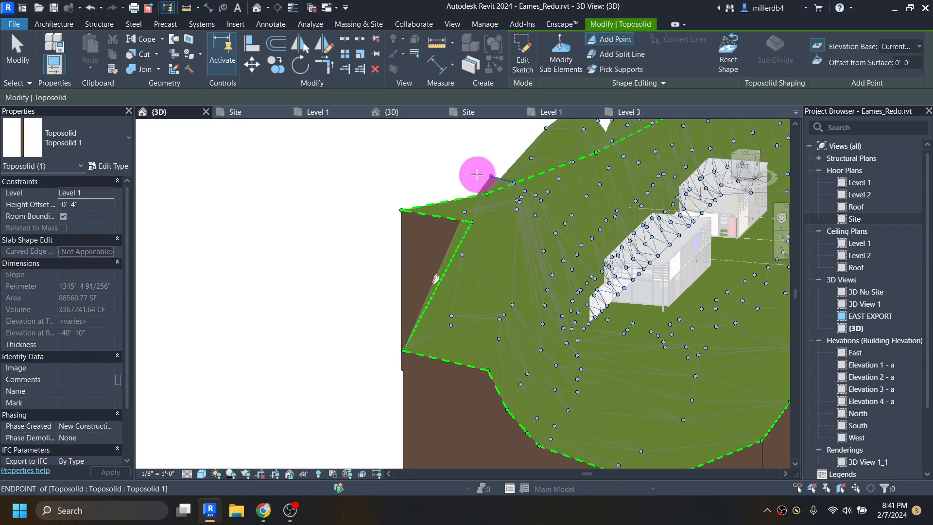
scroll(498, 177, "down", 2)
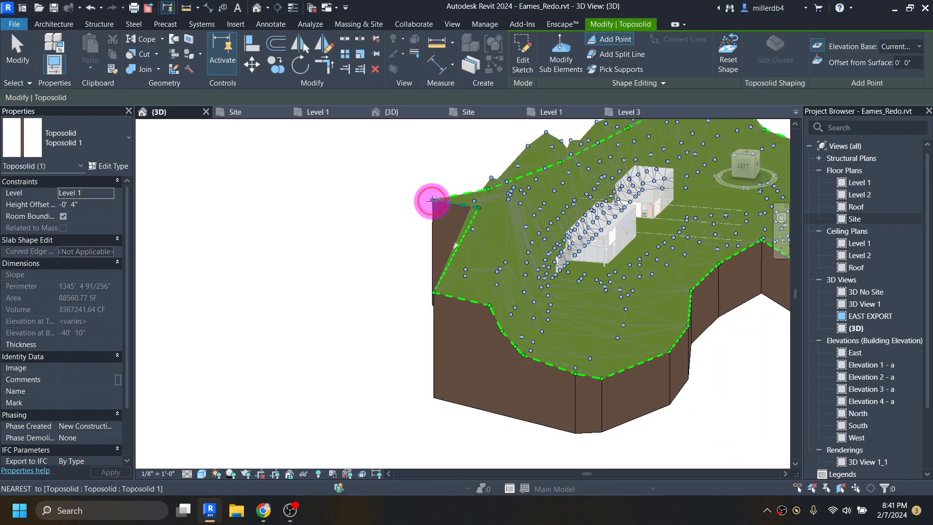
scroll(434, 202, "up", 3)
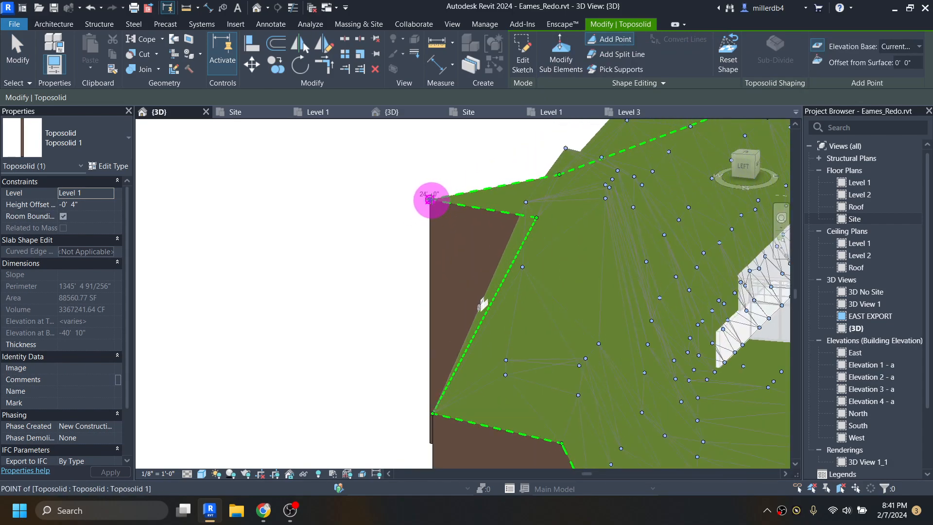
left_click(567, 149)
left_click(581, 145)
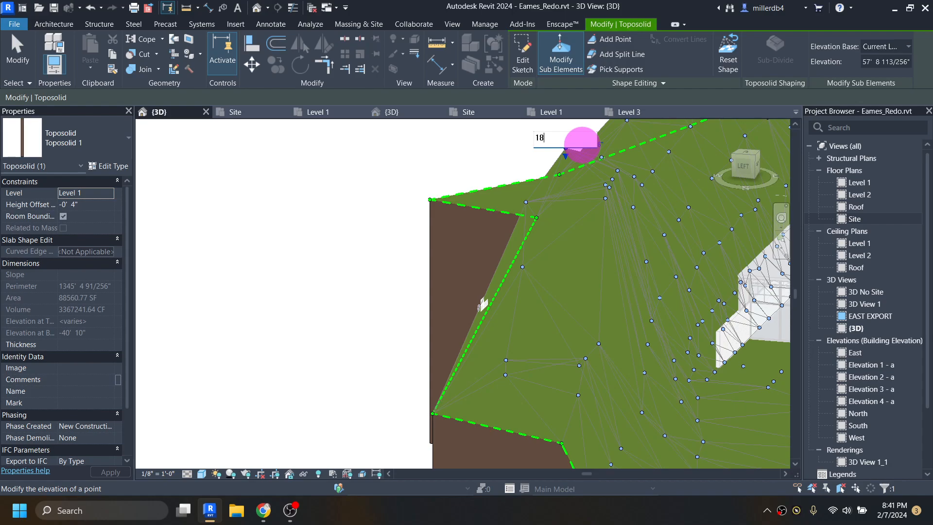
type("18")
key("Return")
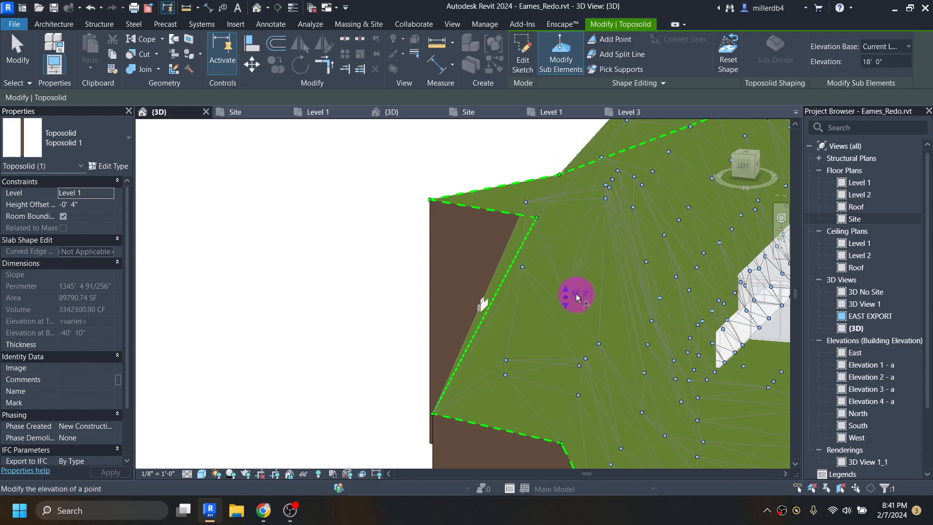
From the front view, select all the tall terrain points rising above the western boundary line and set their elevation to 18'
scroll(578, 298, "down", 4)
middle_click_drag(562, 296, 769, 208, "shift")
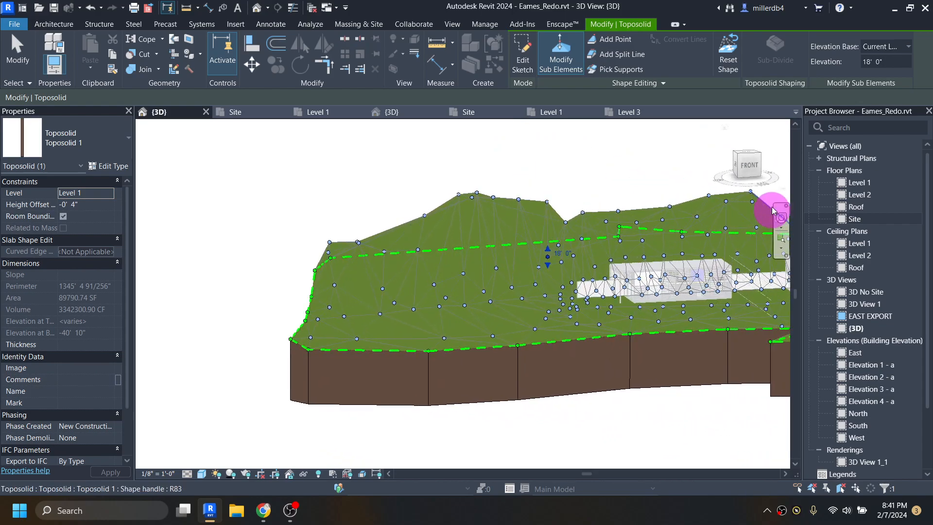
left_click(755, 174)
left_click_drag(302, 234, 630, 275)
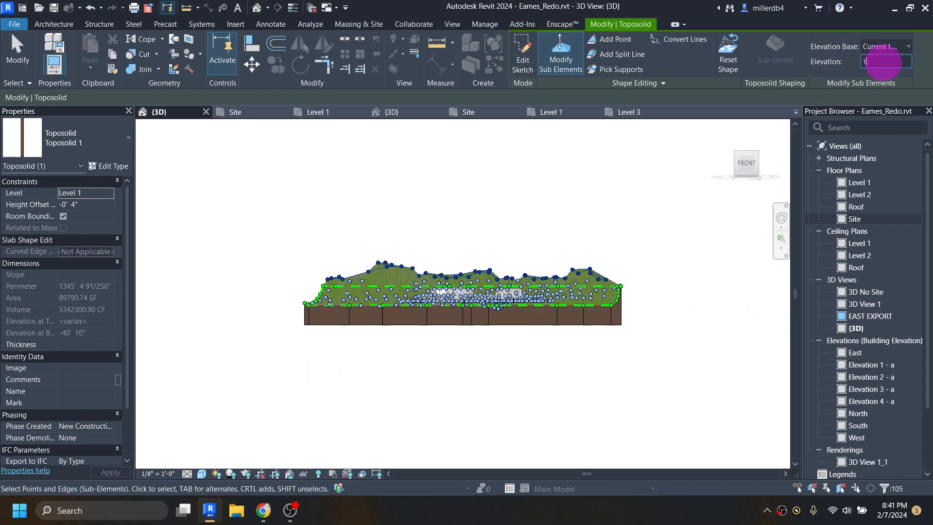
key("Return")
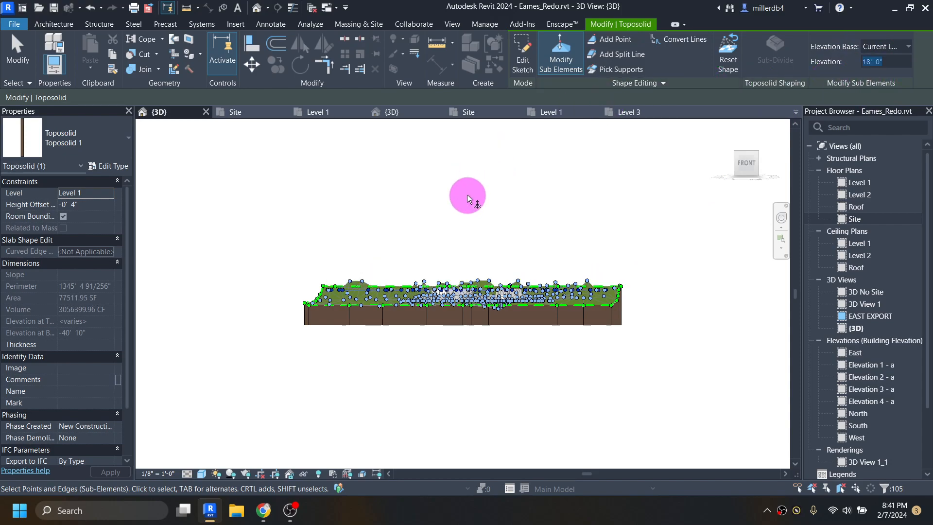
Set the elevation of two overly high points on the slope behind the southern building's end to 16'
middle_click_drag(375, 298, 499, 375, "shift")
scroll(462, 400, "up", 10)
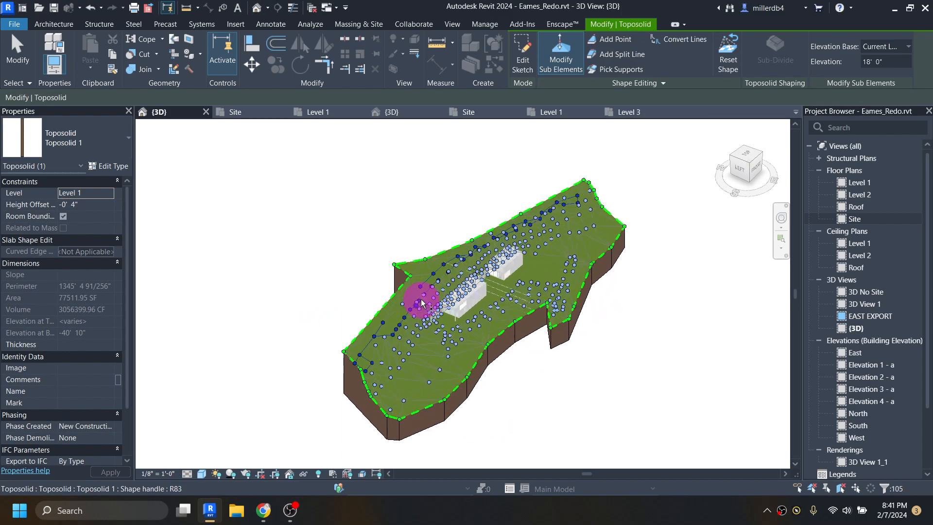
middle_click_drag(414, 307, 370, 209, "shift")
left_click(381, 213)
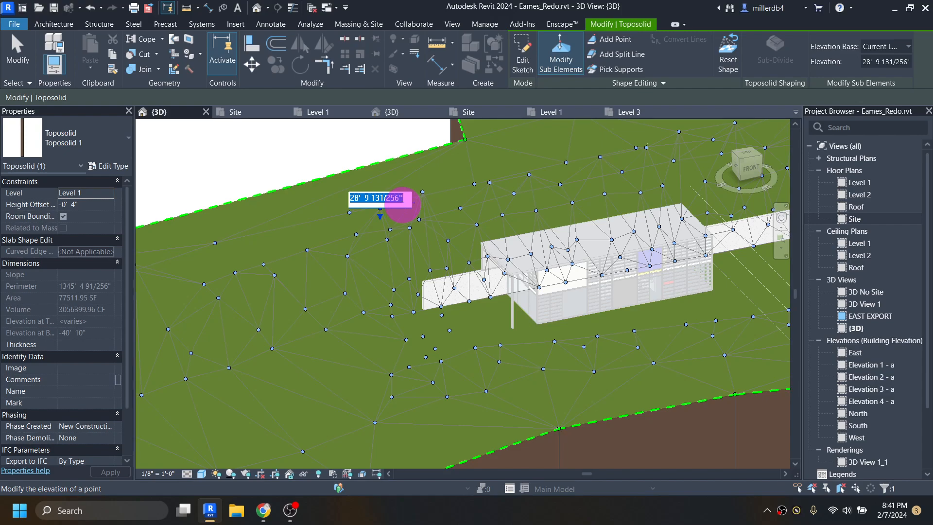
key("Return")
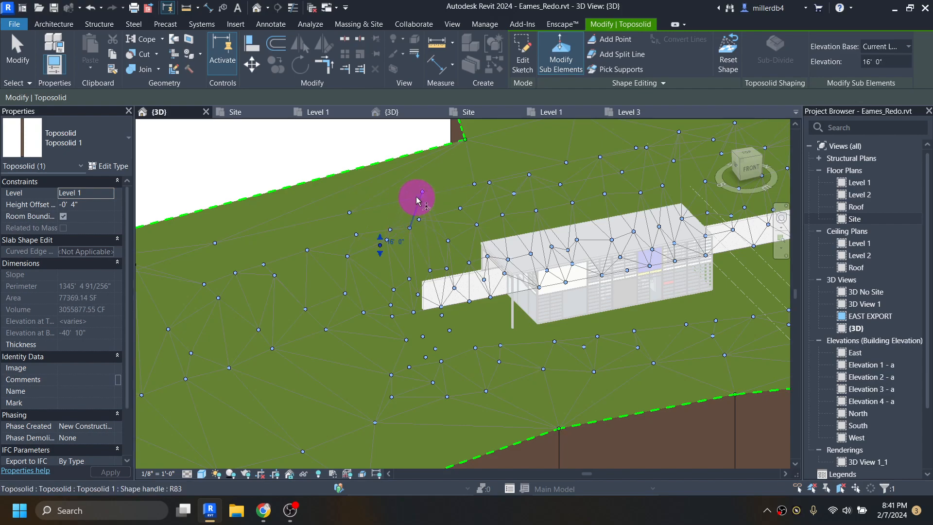
left_click(422, 195)
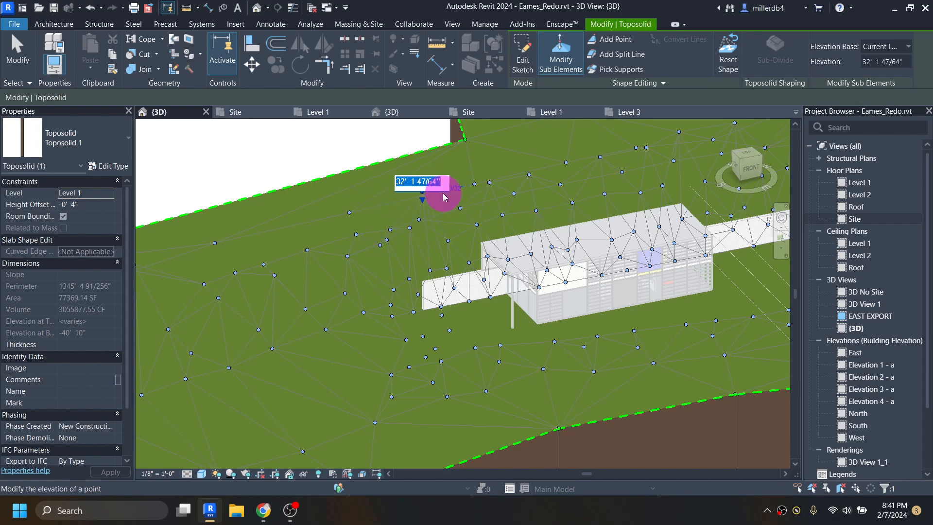
type("16")
key("Return")
From the left side view, set the highest terrain peaks to 16' and lower the remaining peaks above the boundary line
scroll(490, 212, "down", 5)
middle_click_drag(528, 234, 665, 148, "shift")
left_click(741, 167)
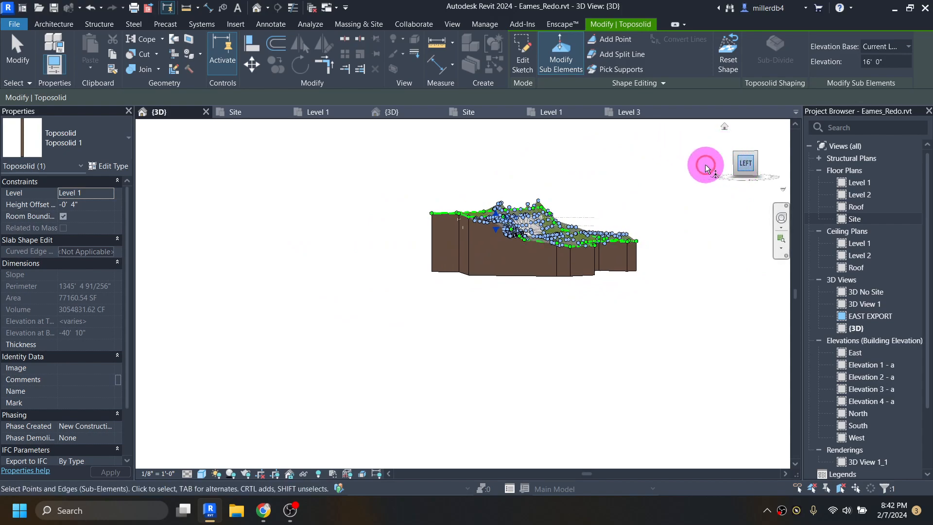
scroll(437, 221, "up", 3)
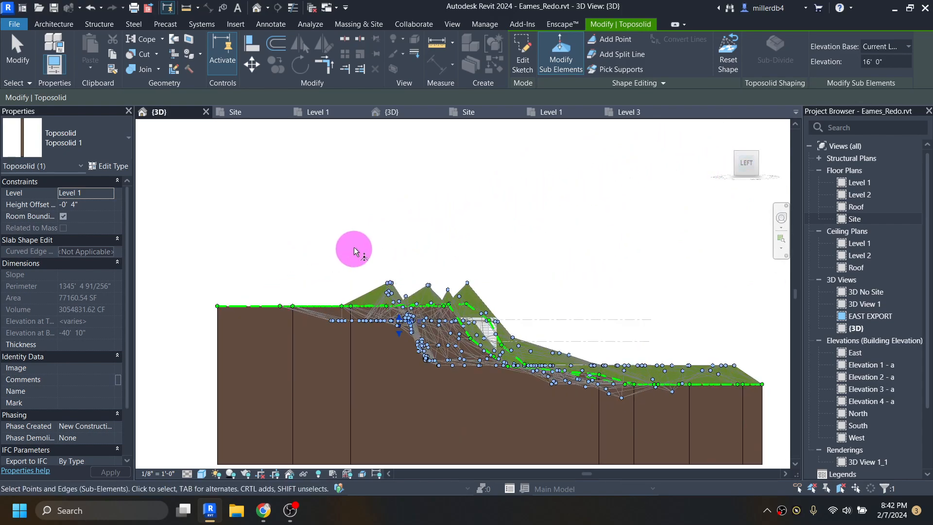
left_click(330, 244)
left_click_drag(353, 224, 506, 286)
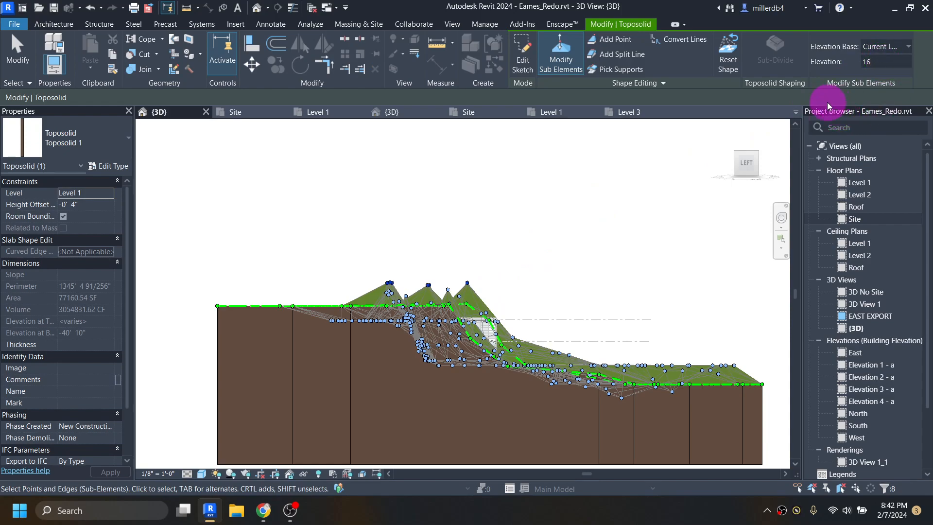
left_click_drag(365, 251, 479, 303)
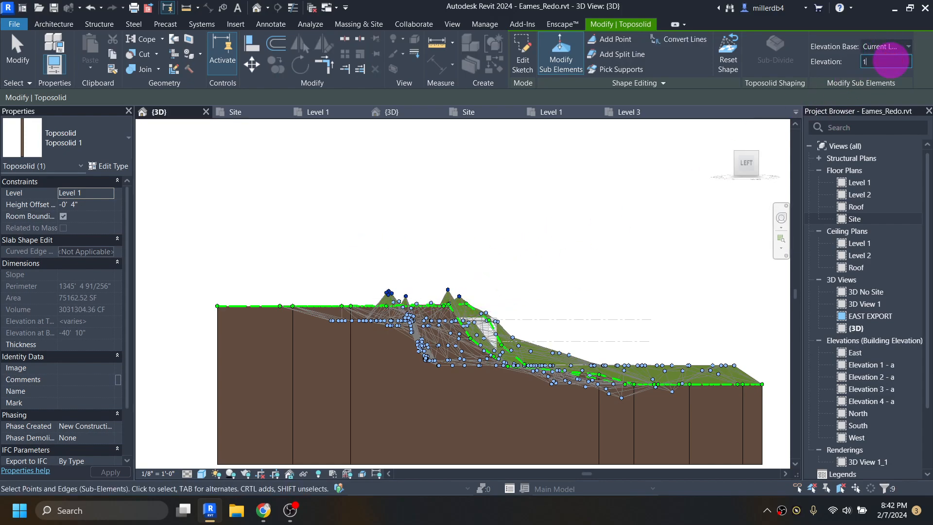
left_click(456, 179)
Finish editing the points and examine the terrain's contours at an angle and from directly above, around both buildings
middle_click_drag(471, 263, 364, 377, "shift")
scroll(438, 324, "down", 5)
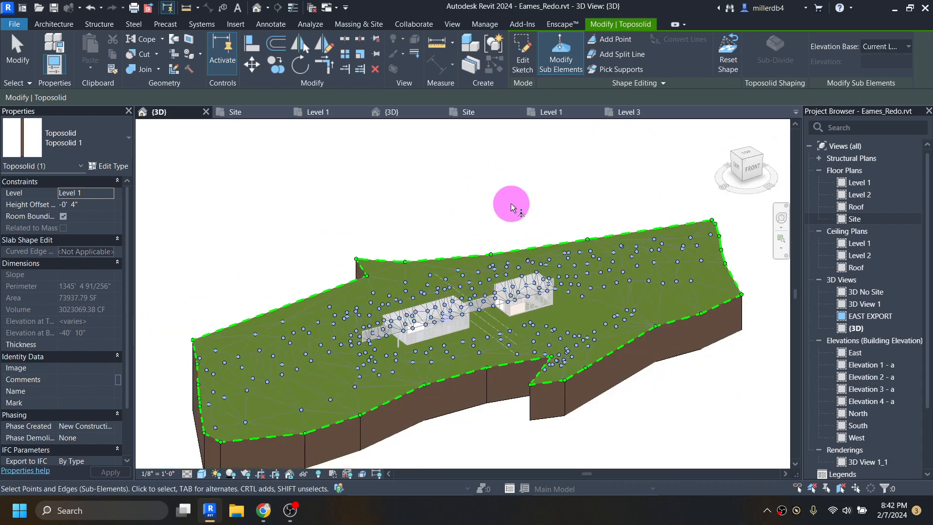
middle_click_drag(468, 194, 573, 417, "shift")
left_click(740, 160)
scroll(646, 230, "down", 4)
left_click(585, 233)
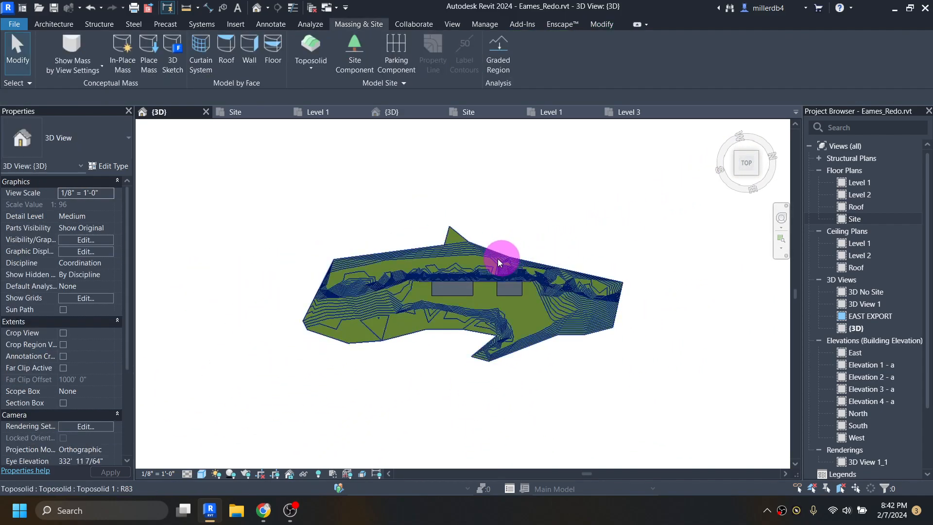
scroll(505, 257, "up", 5)
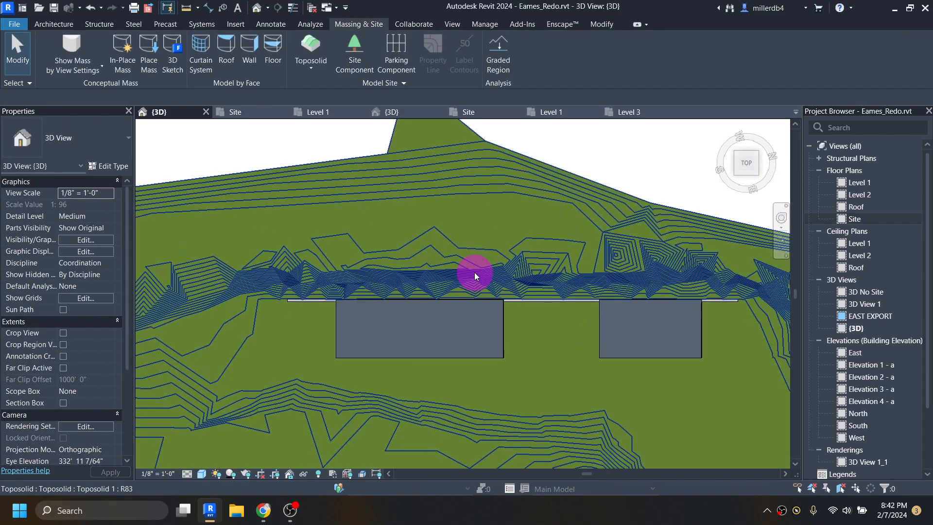
Open the Site floor plan with the toposolid selected and make its shape points editable
left_click(377, 291)
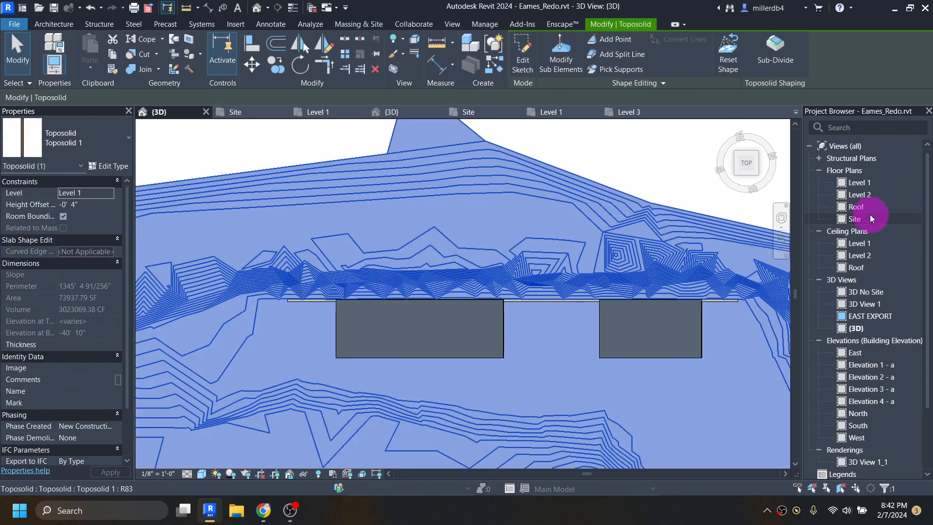
double_click(853, 219)
left_click(626, 239)
left_click(460, 272)
left_click(736, 38)
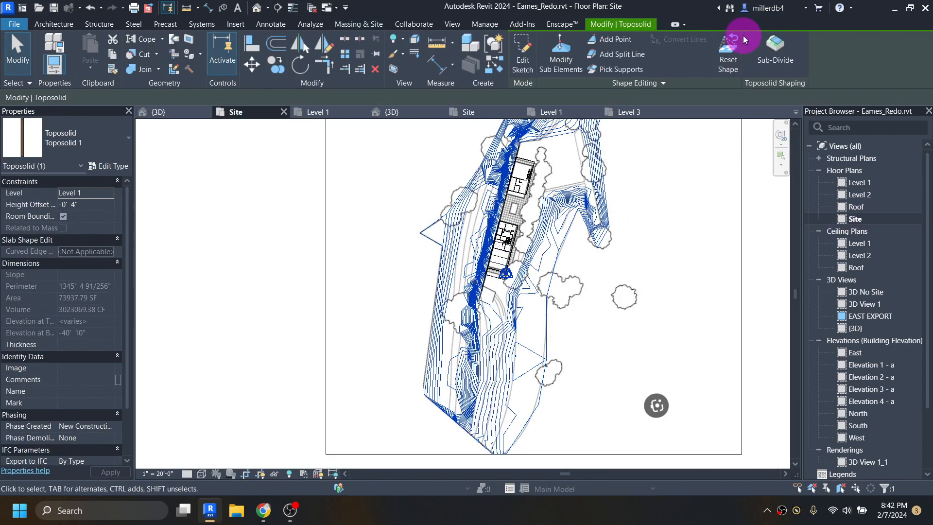
left_click(602, 42)
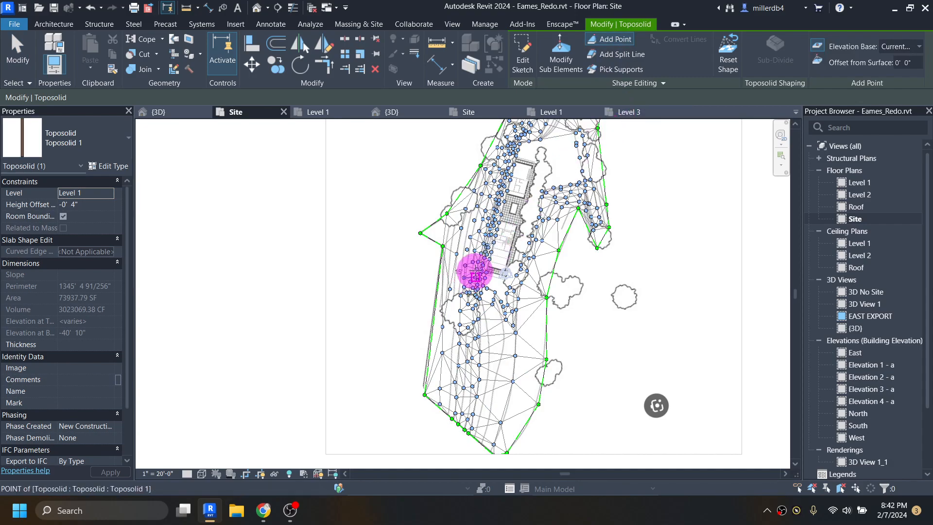
Set the elevation of the terrain point on the slope just west of the southern building to 8'
scroll(485, 252, "up", 4)
scroll(485, 251, "up", 3)
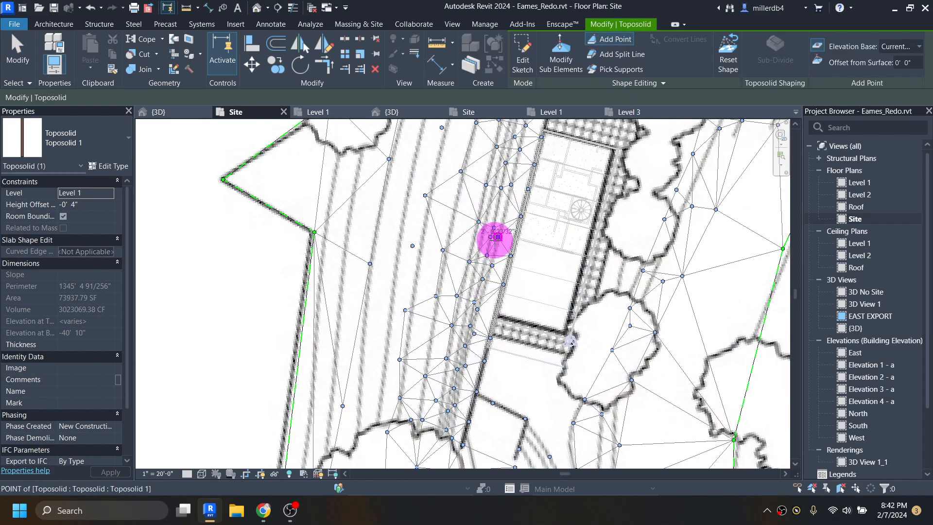
left_click(490, 237)
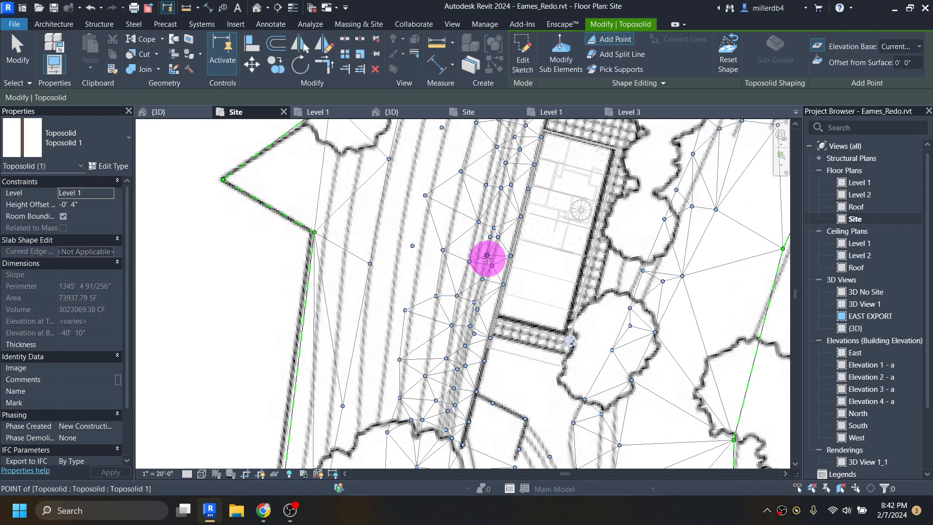
scroll(487, 256, "up", 3)
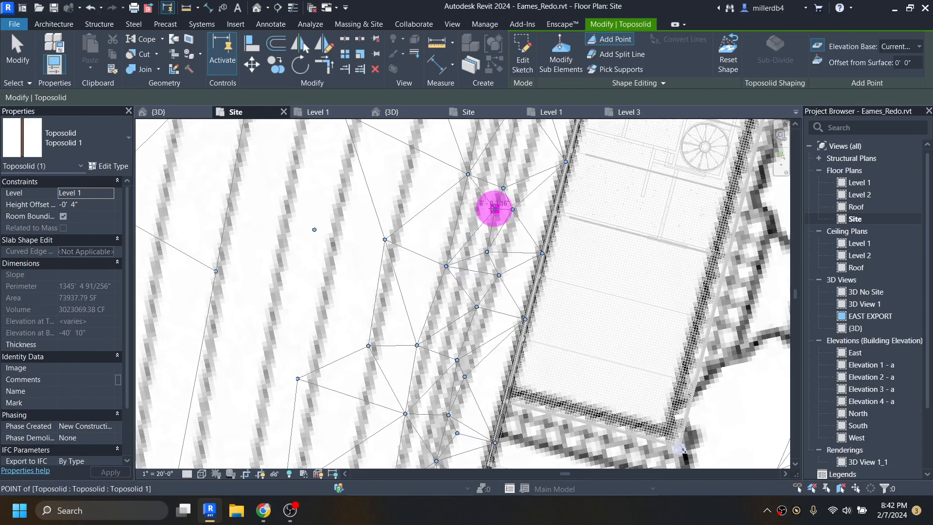
left_click(513, 210)
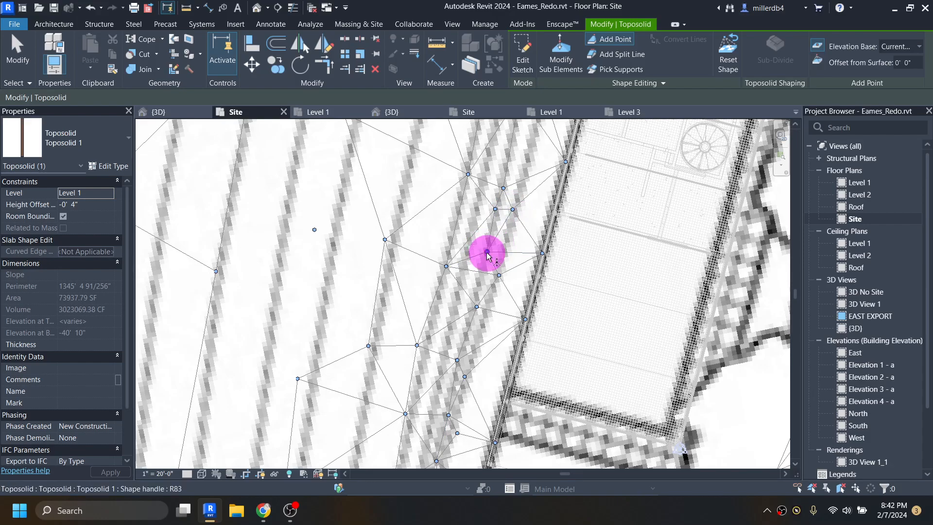
key("Escape")
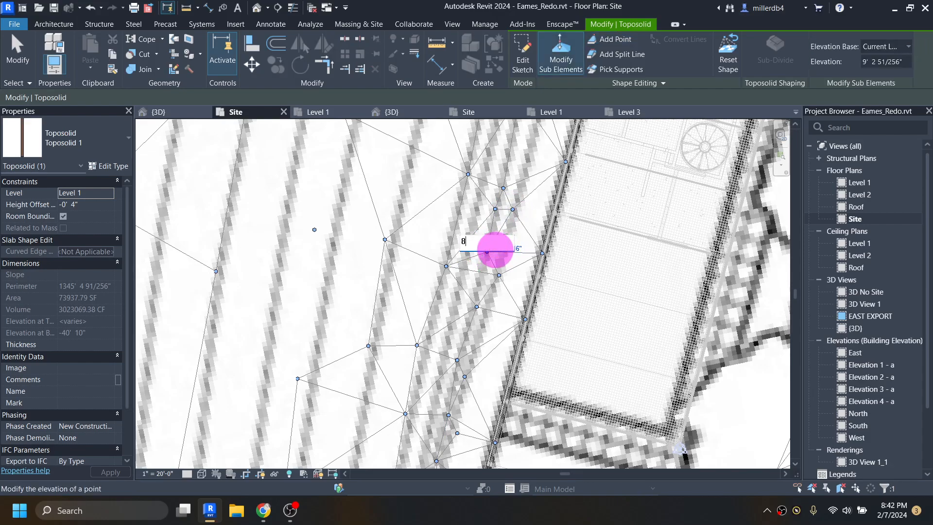
key("Return")
Check the neighbouring contour points and set two overly high ones between the 18' contour and the southern building to 14'
left_click(386, 240)
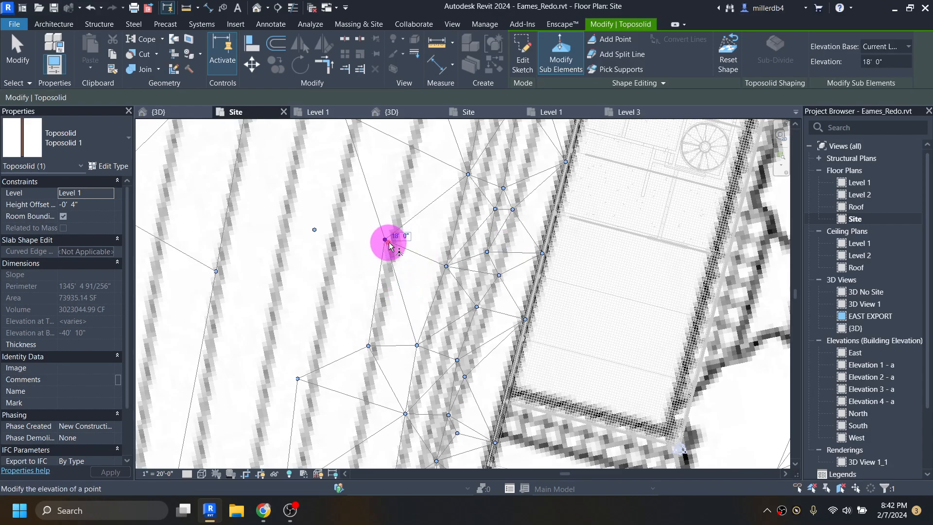
left_click(446, 266)
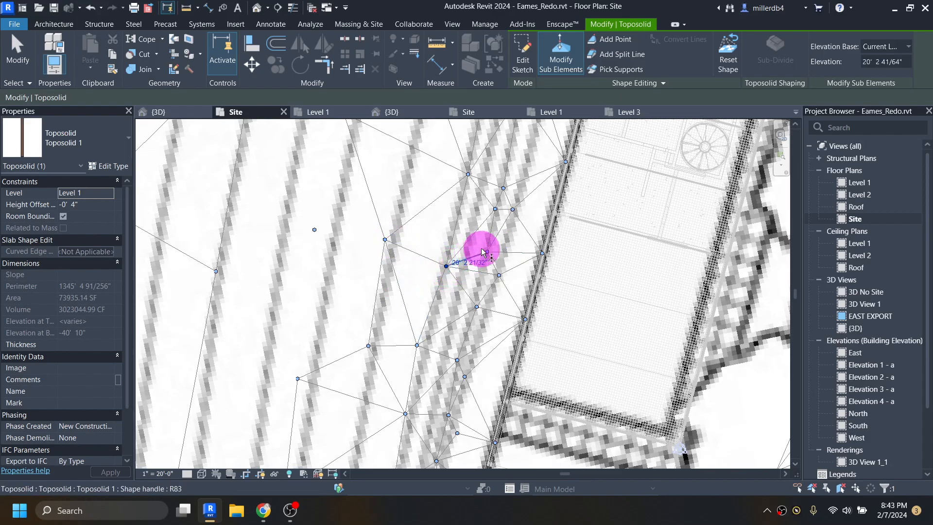
left_click(446, 266)
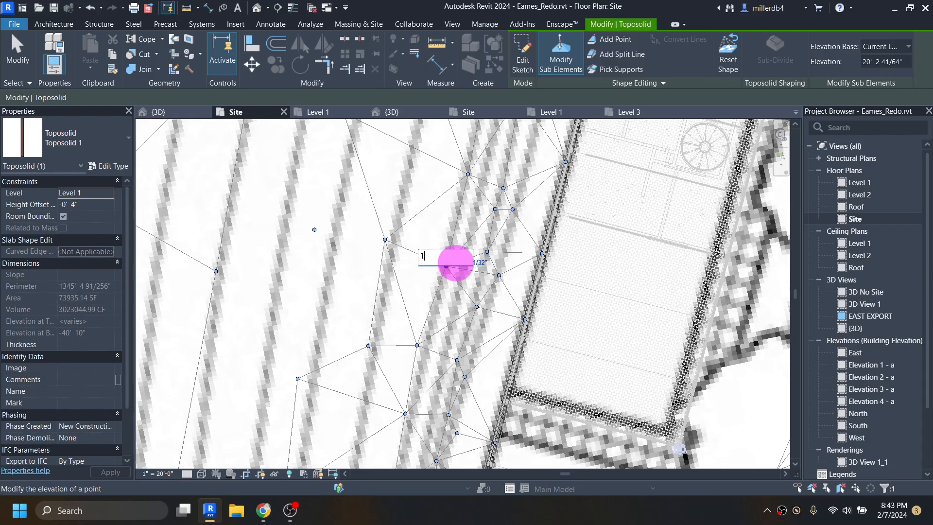
key("Return")
left_click(384, 242)
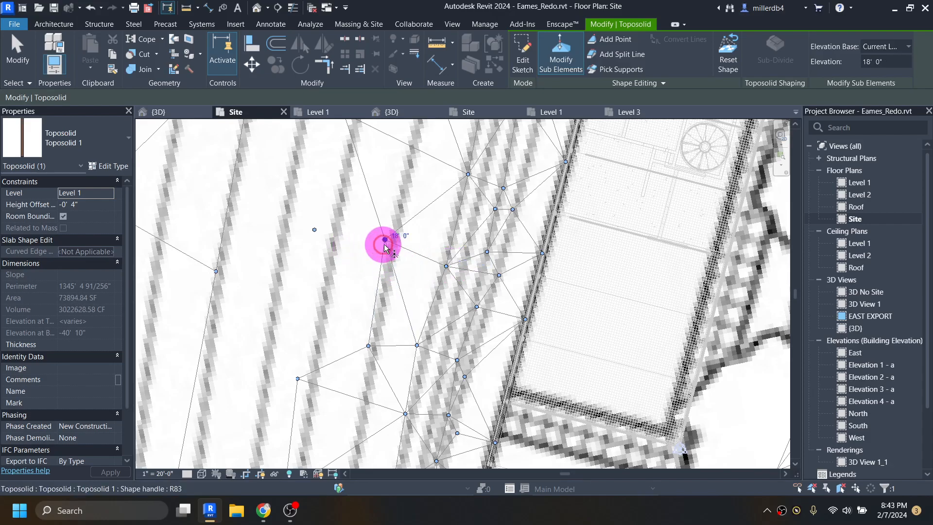
left_click(368, 346)
left_click(416, 345)
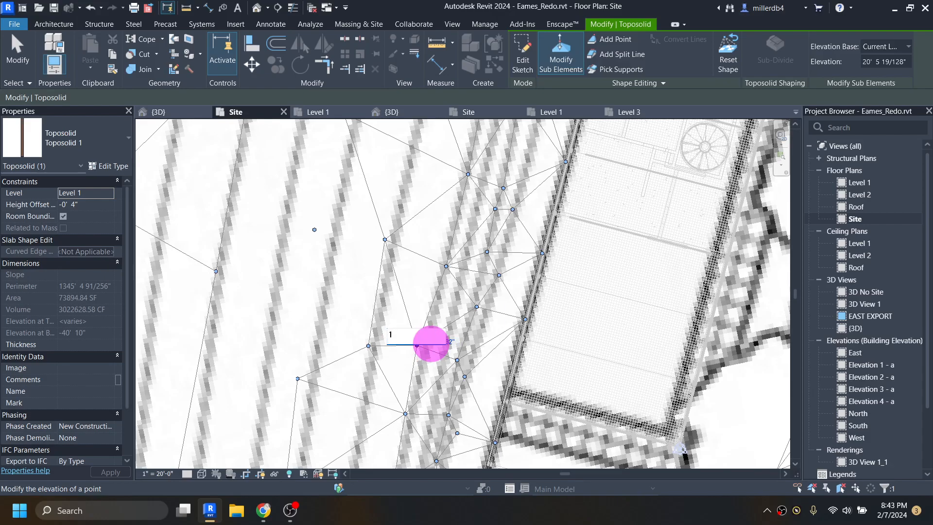
key("Return")
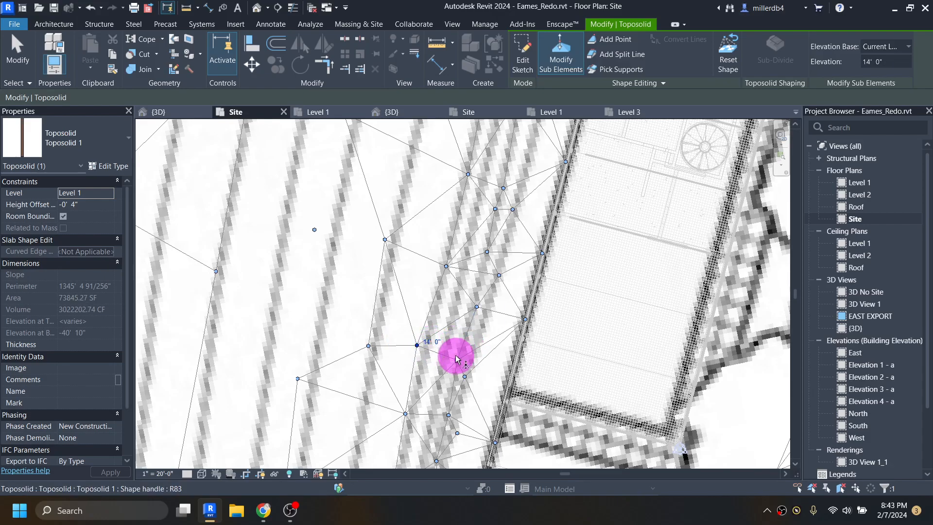
Check further points along the slope's contours and set the overly high one behind the southern building to 12'
left_click(464, 376)
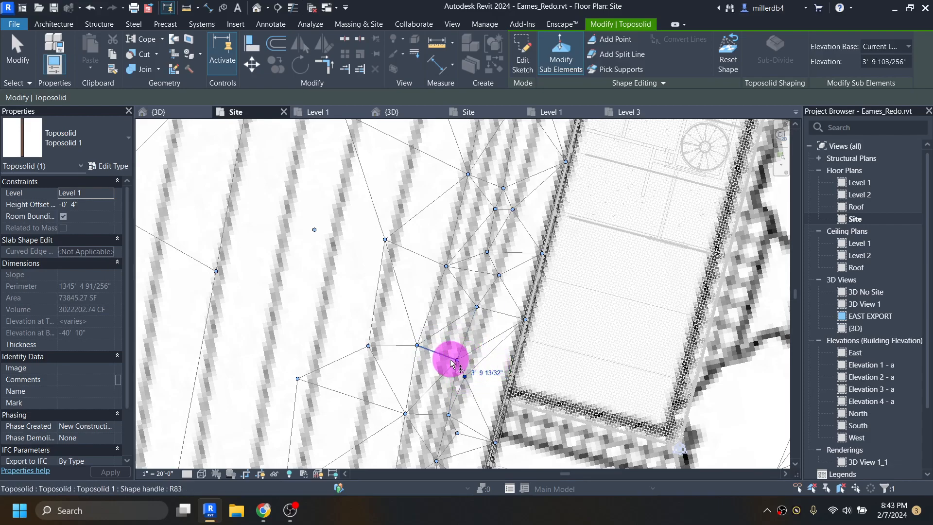
scroll(369, 346, "down", 2)
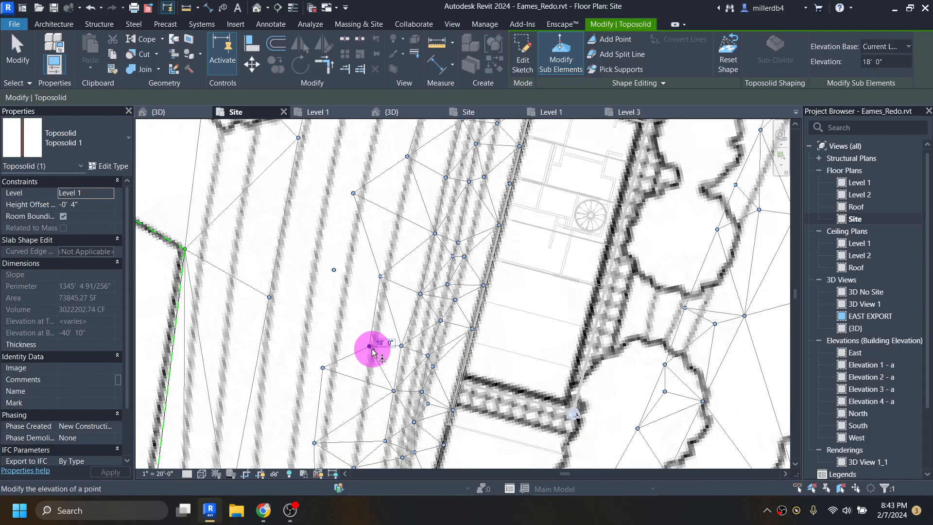
left_click(334, 270)
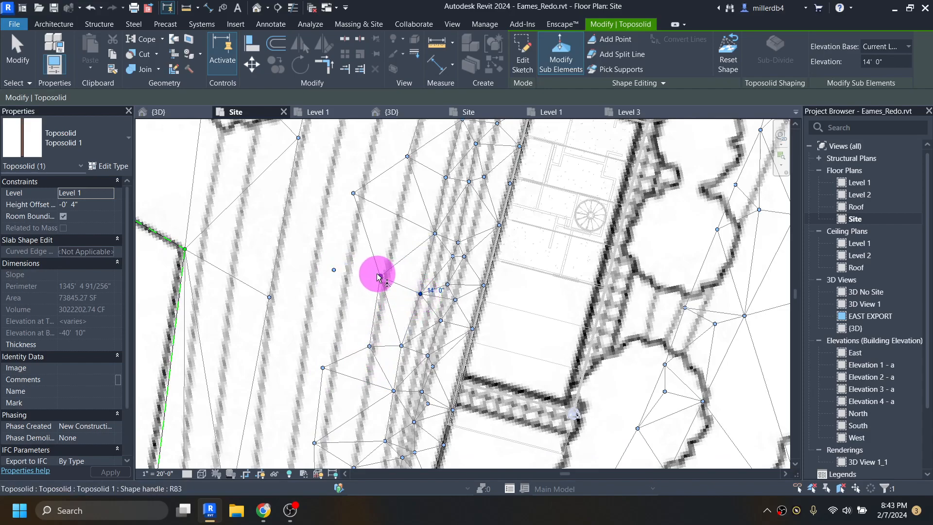
left_click(457, 242)
left_click(435, 234)
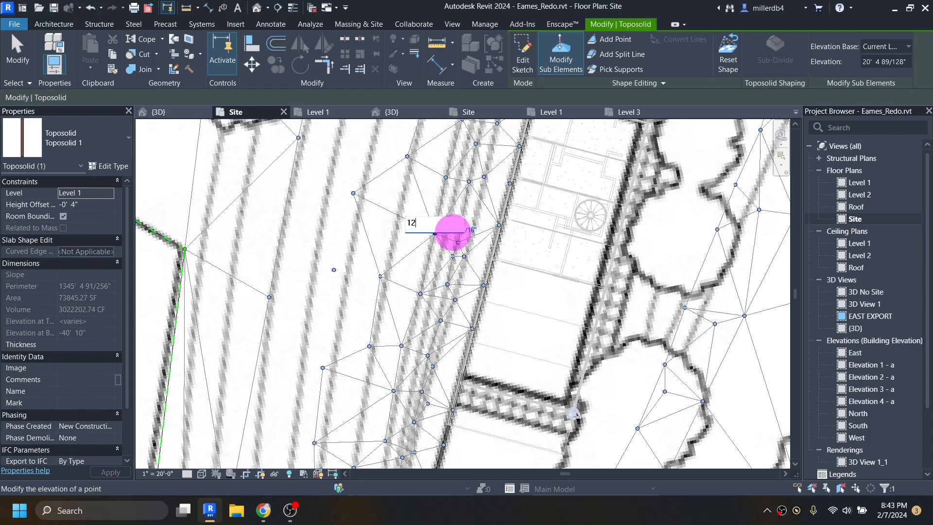
scroll(427, 208, "down", 5)
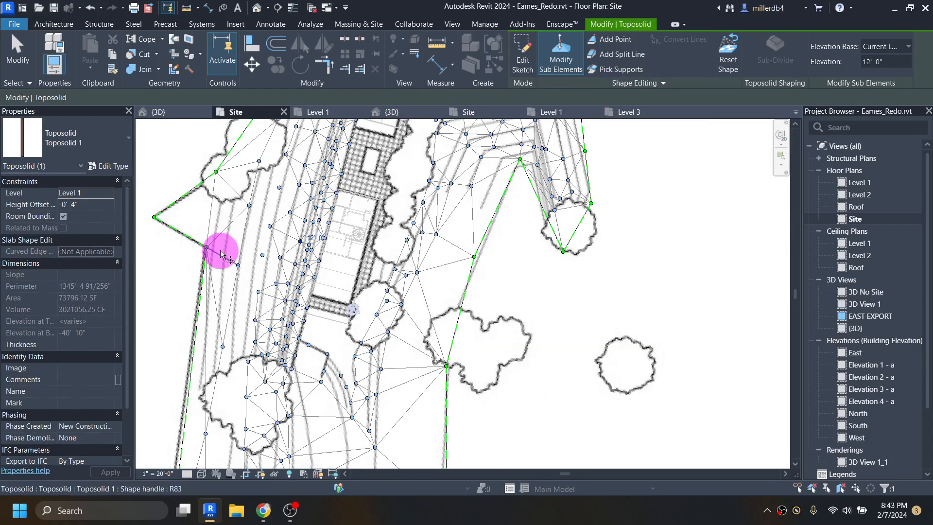
Finish editing the points and view the terrain from the front in the 3D view
left_click(196, 269)
left_click(189, 161)
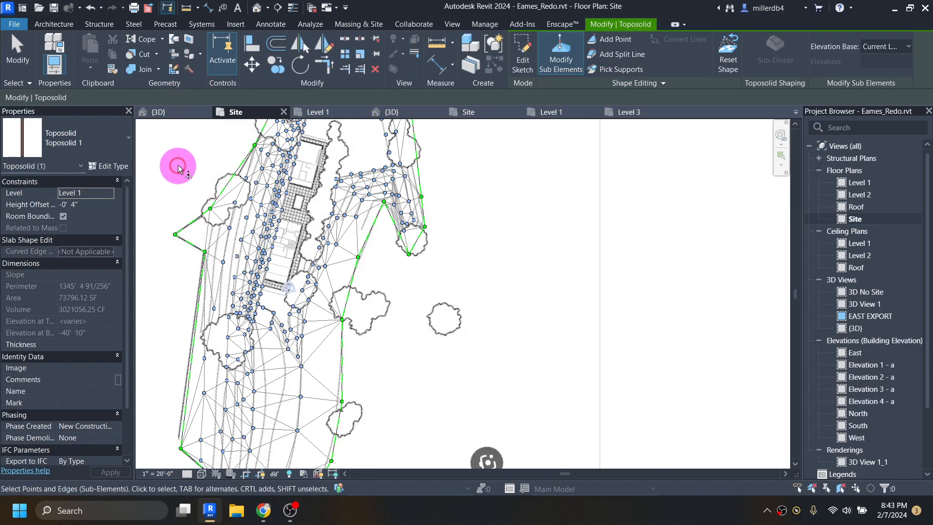
key("Escape")
left_click(256, 8)
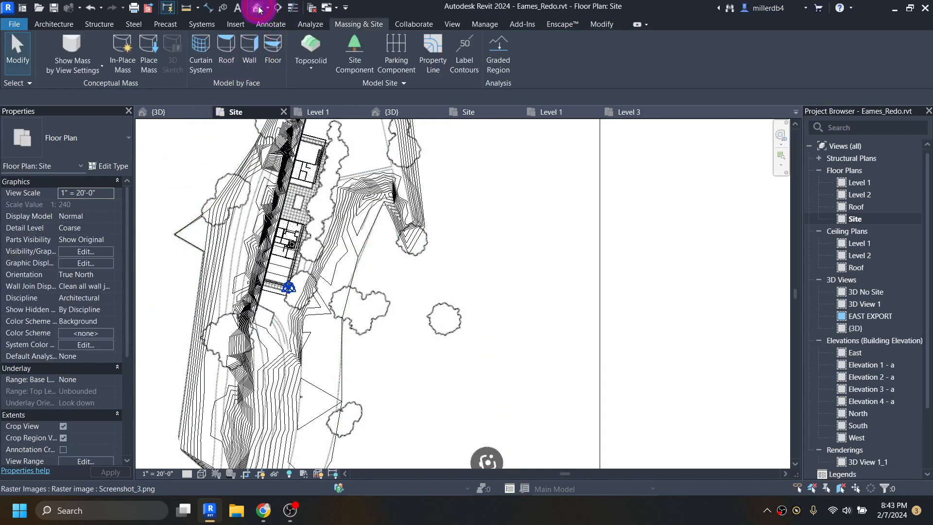
middle_click_drag(281, 244, 381, 221, "shift")
scroll(389, 291, "up", 5)
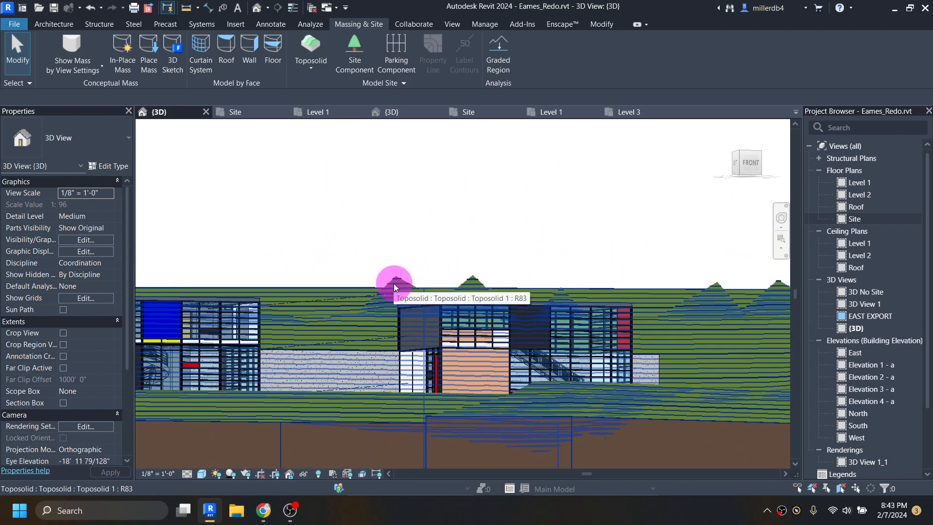
Edit the toposolid's points again and set the two tallest peaks above the western boundary line to 16'
left_click(394, 283)
left_click(603, 42)
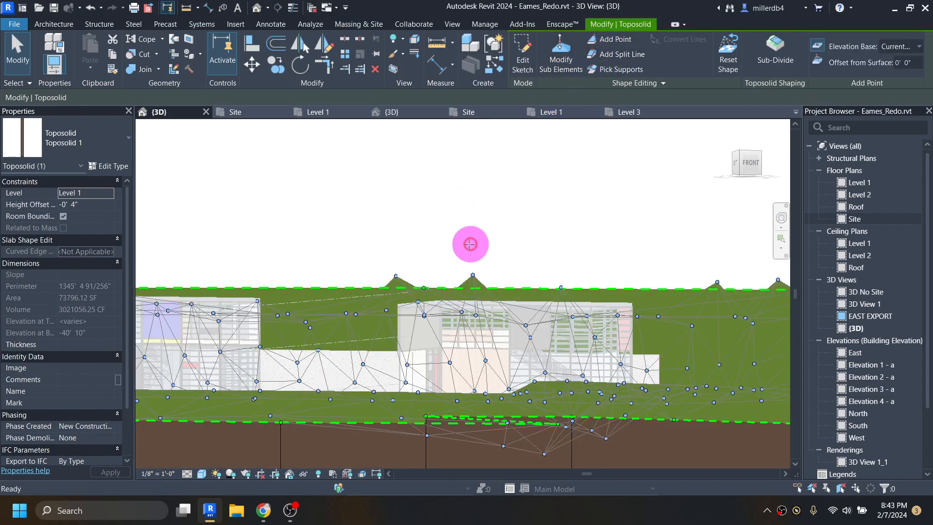
key("Escape")
left_click(399, 276)
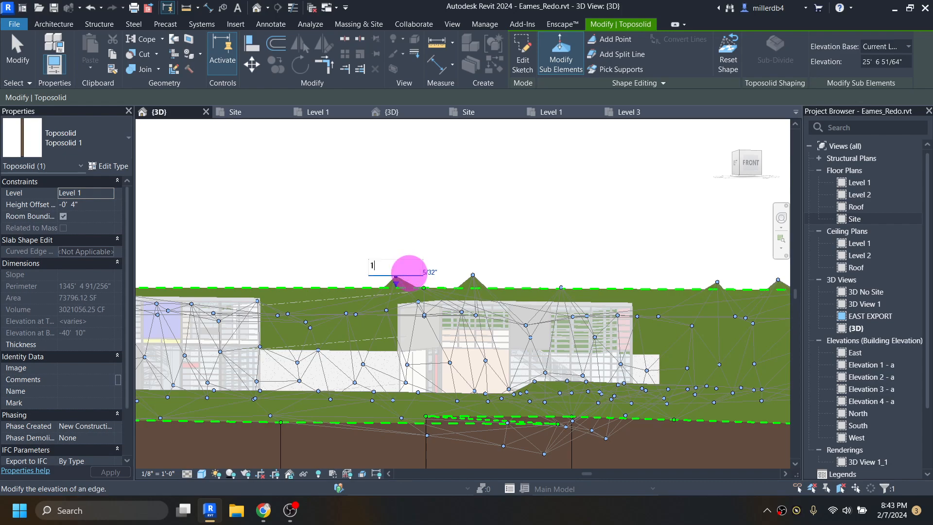
type("16")
key("Return")
left_click(475, 275)
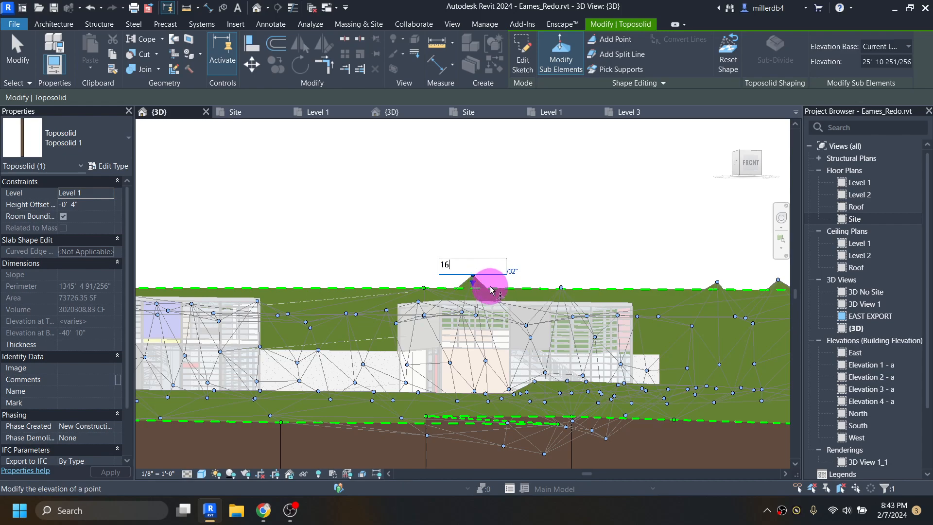
key("Return")
Set the terrain peak above the boundary line beyond the building's end to 18'
scroll(608, 265, "down", 2)
left_click(677, 277)
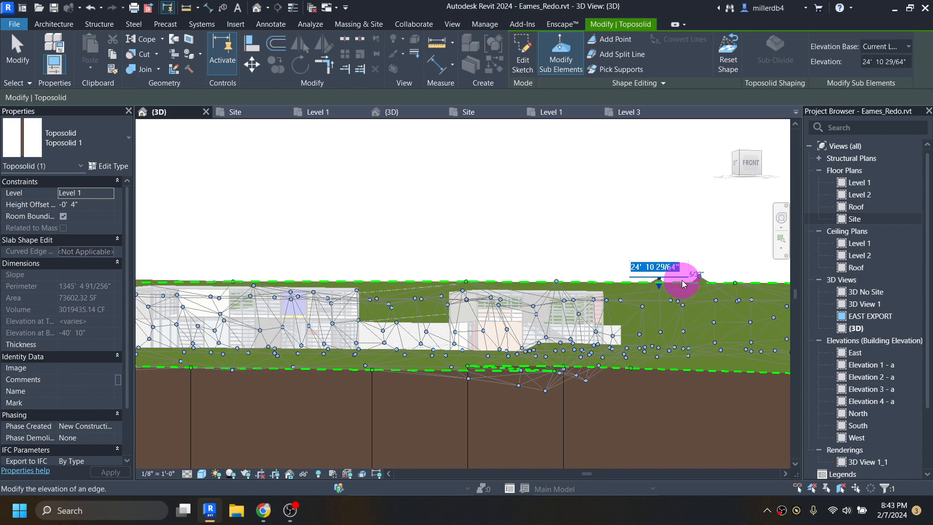
type("18")
key("Return")
From the back-left angle, set the three terrain peaks rising in front of the building nearest the slope to 16'
middle_click_drag(678, 281, 411, 311, "shift")
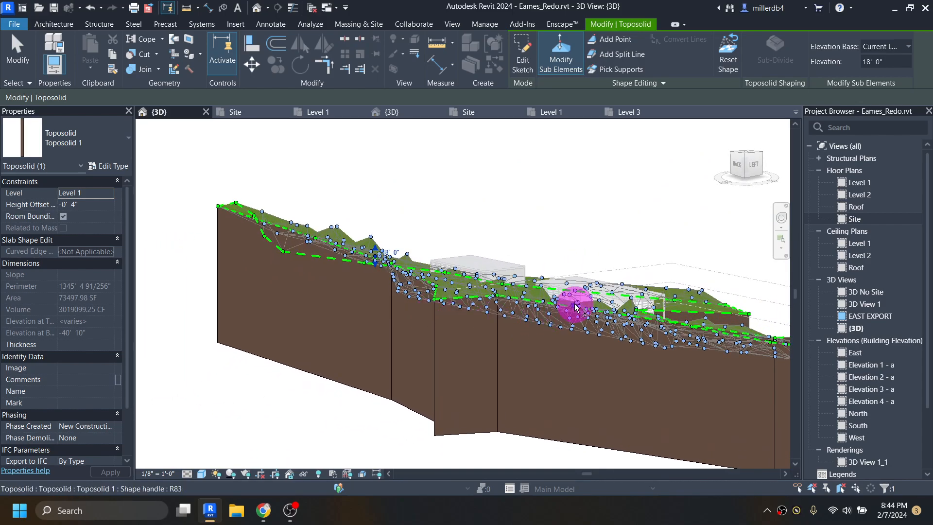
scroll(634, 300, "up", 5)
left_click(641, 295)
left_click(652, 290)
type("16")
key("Return")
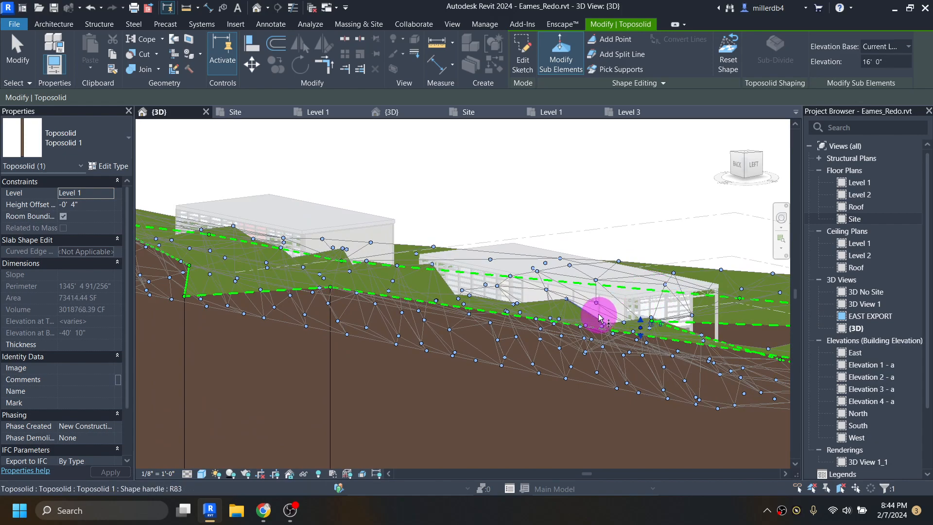
left_click(589, 295)
type("16")
key("Return")
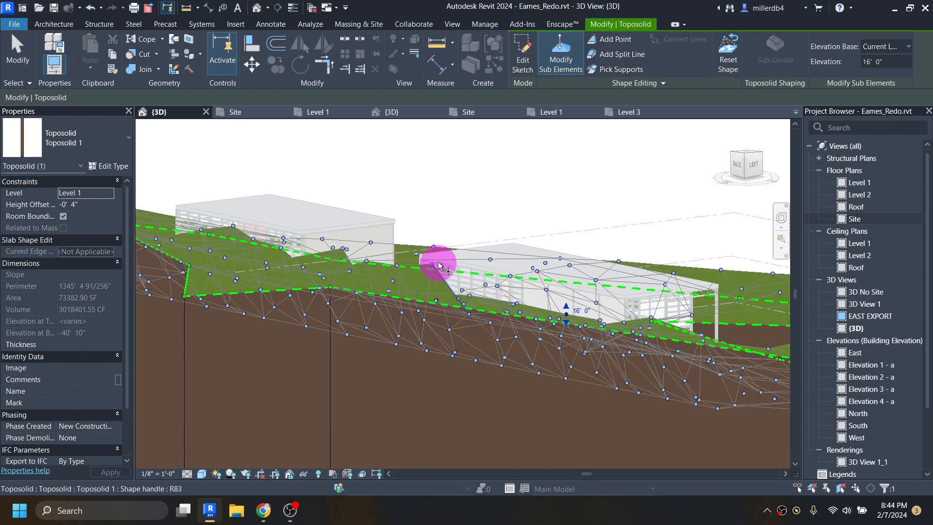
left_click(448, 267)
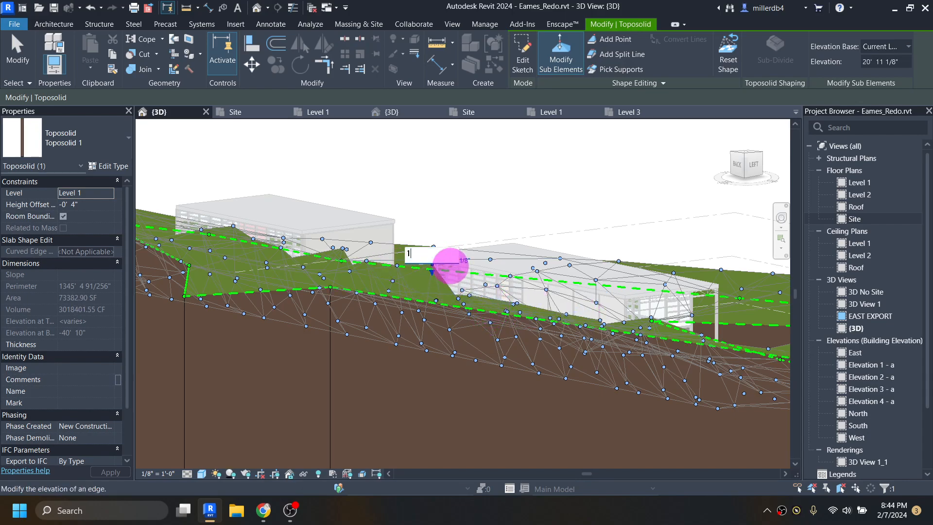
type("16")
key("Return")
Lower the remaining high terrain points on the slope beside the buildings, setting the raised peaks to 16'
middle_click_drag(358, 271, 281, 265, "shift")
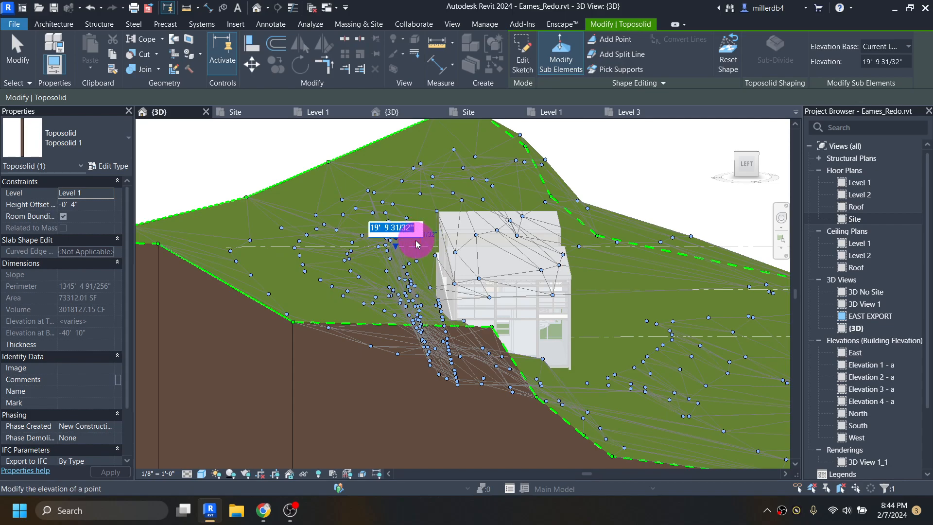
middle_click_drag(410, 286, 395, 246, "shift")
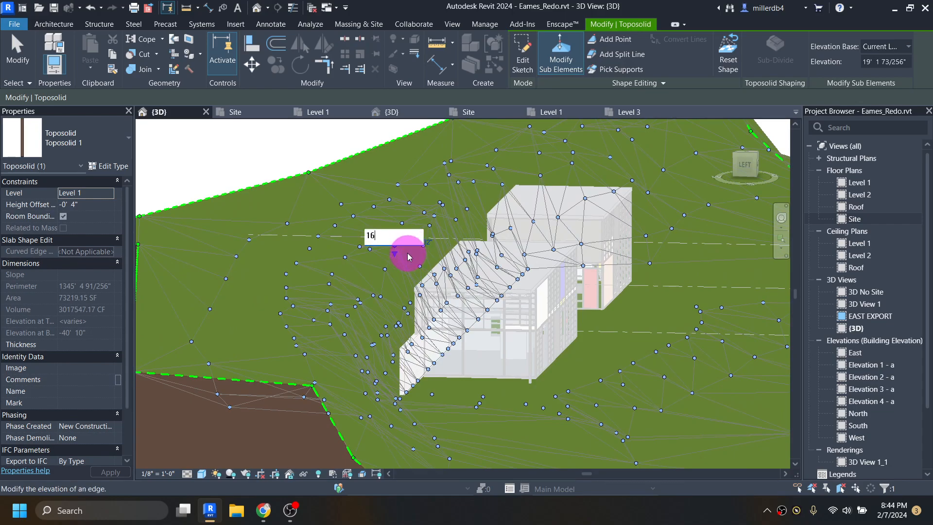
middle_click_drag(386, 291, 407, 274, "shift")
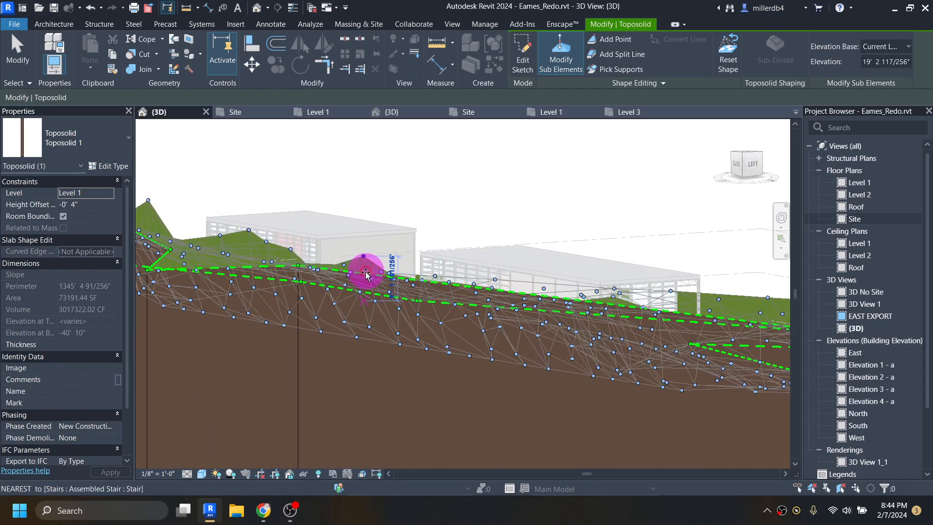
middle_click_drag(333, 271, 313, 252, "shift")
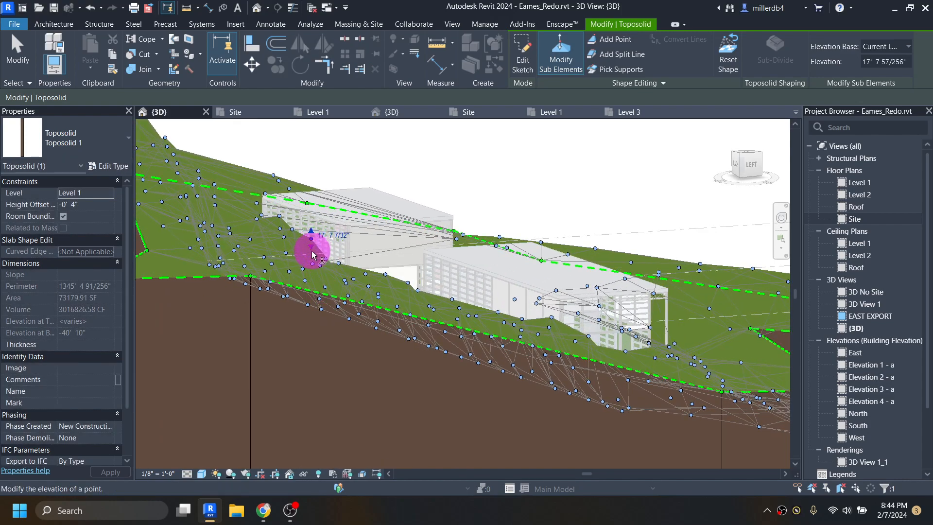
mouse_move(311, 251)
middle_mouse_down("shift")
mouse_move(312, 278)
mouse_move(312, 267)
middle_mouse_up("shift")
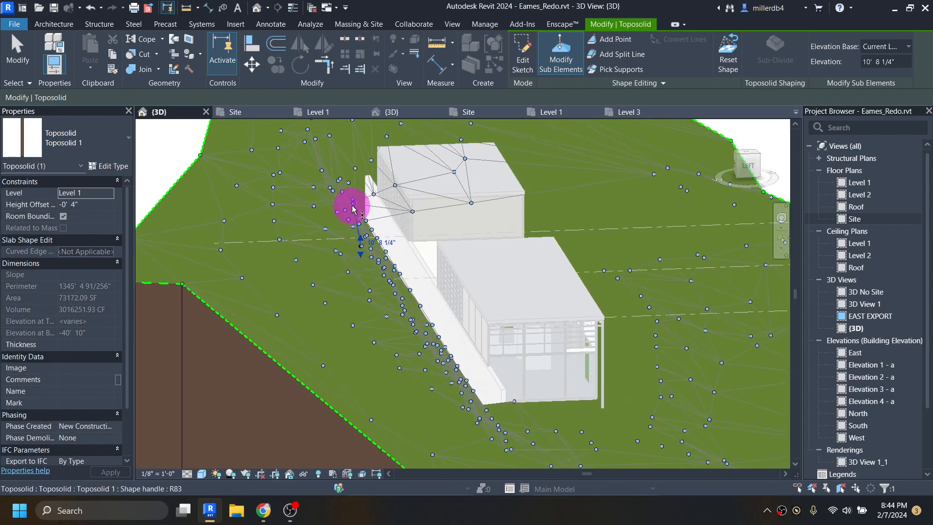
middle_click_drag(355, 207, 303, 207, "shift")
Lower three raised terrain points between the far building and the upper boundary, bringing the last one to about 19' 9"
left_click(480, 189)
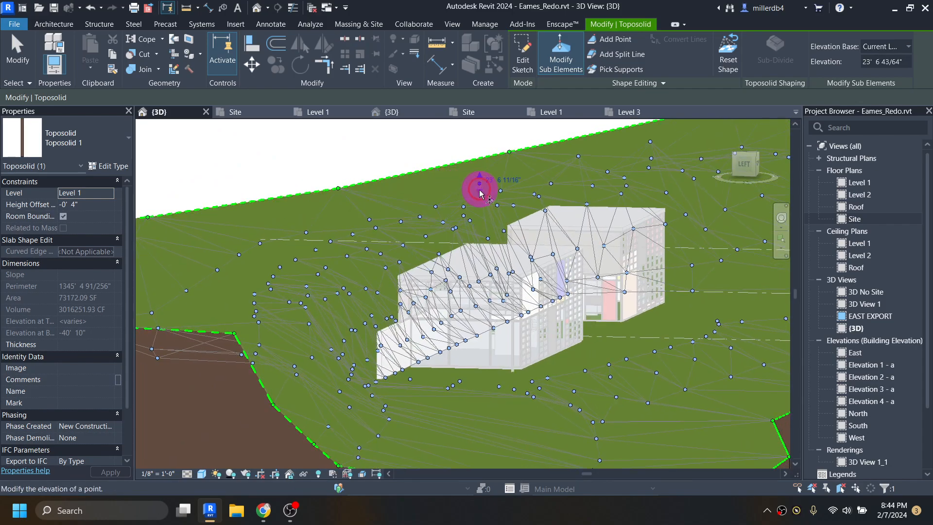
left_click_drag(479, 191, 481, 208)
mouse_move(506, 206)
middle_mouse_down("shift")
mouse_move(406, 208)
mouse_move(651, 202)
mouse_move(510, 204)
middle_mouse_up("shift")
left_click(510, 186)
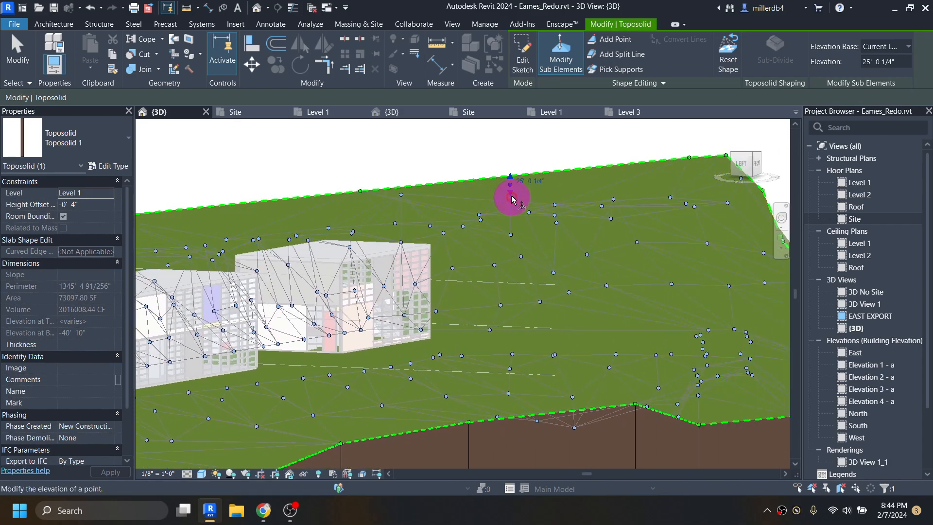
left_click(402, 196)
left_click_drag(404, 206, 369, 260)
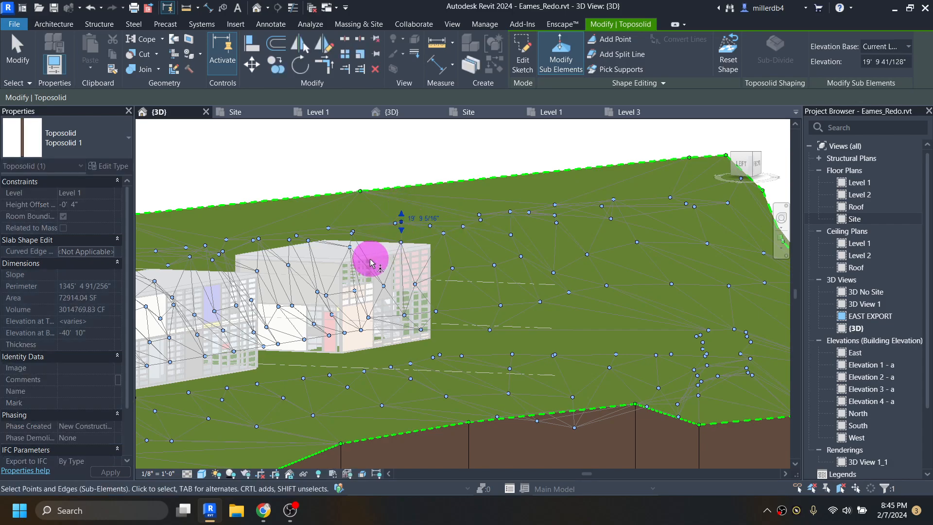
Finish editing the toposolid's points and check the whole terrain around both buildings in the 3D view
middle_click_drag(475, 252, 457, 273, "shift")
middle_click_drag(375, 286, 663, 147)
scroll(448, 264, "down", 4)
middle_click_drag(447, 266, 376, 267, "shift")
left_click(194, 290)
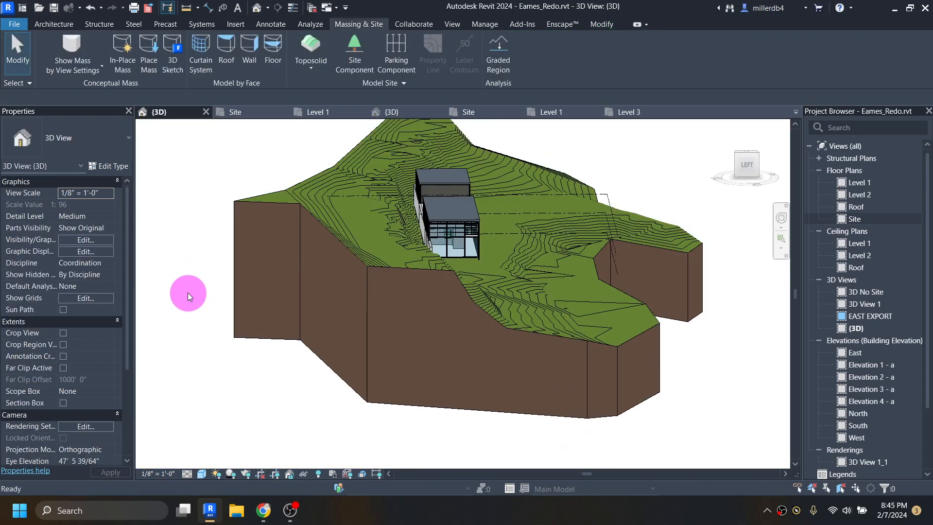
middle_click_drag(398, 322, 339, 337, "shift")
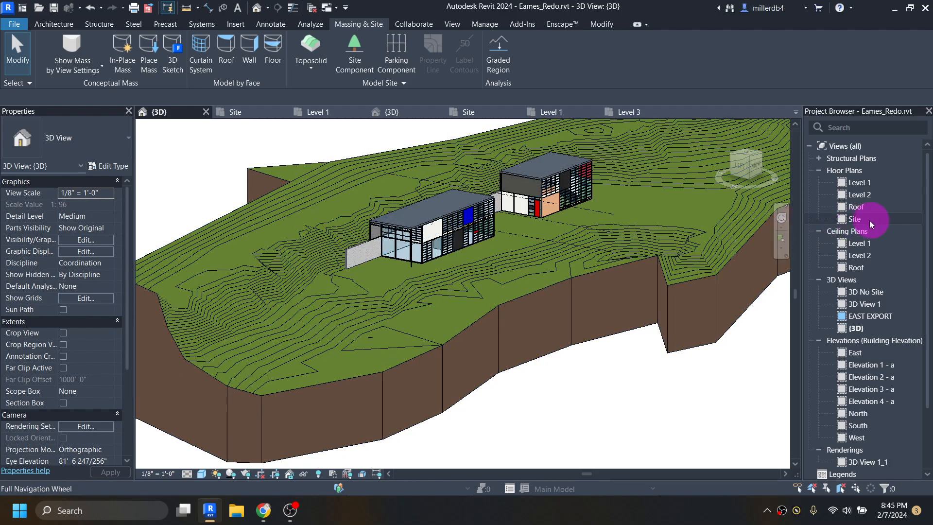
Open the Site floor plan and delete the element beside the toposolid's contours
left_click(855, 223)
double_click(855, 225)
left_click(456, 322)
key("Delete")
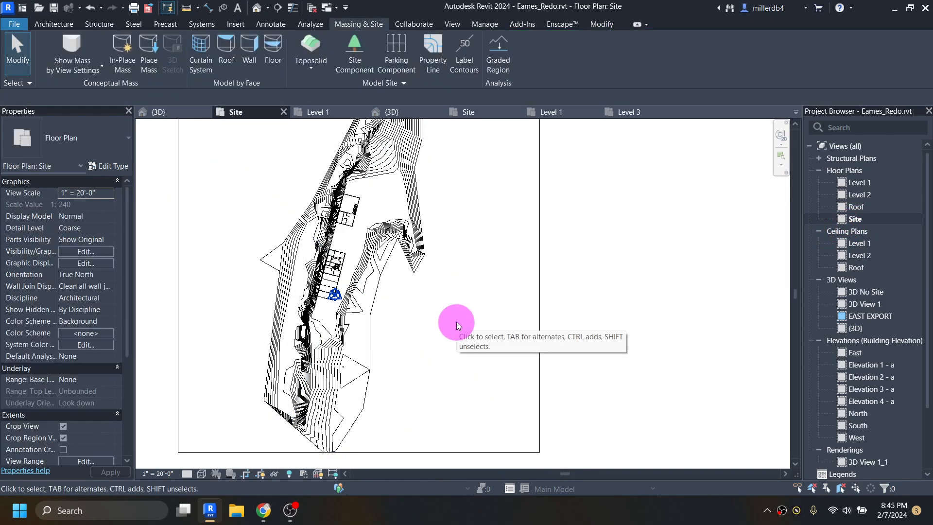